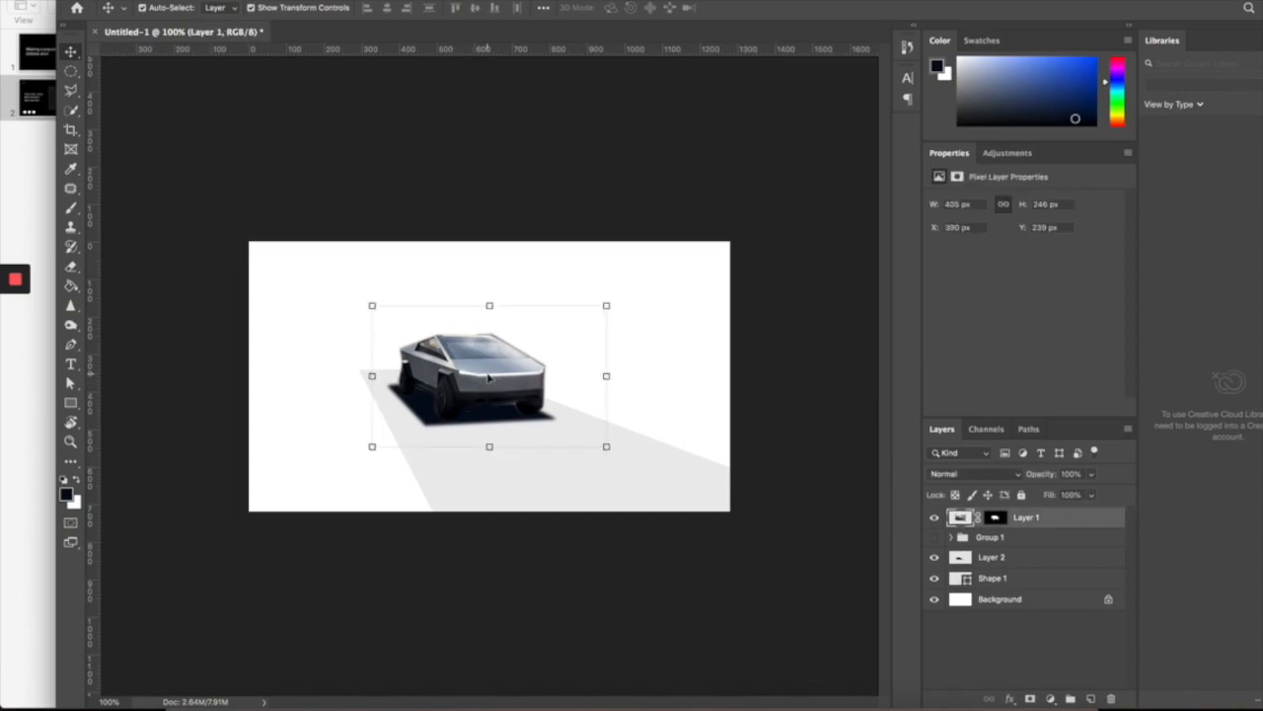
- Draw a trial rectangle across the lower canvas, move it to the top, then delete it
click(592, 313)
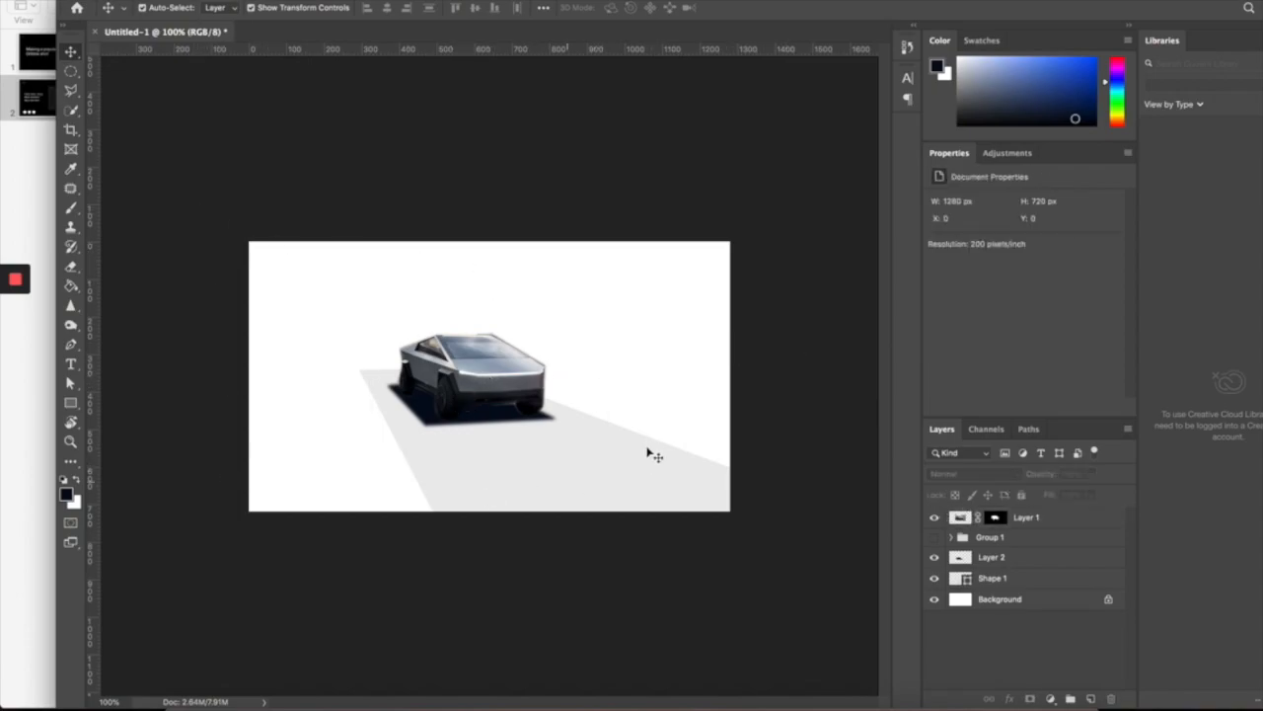
click(505, 377)
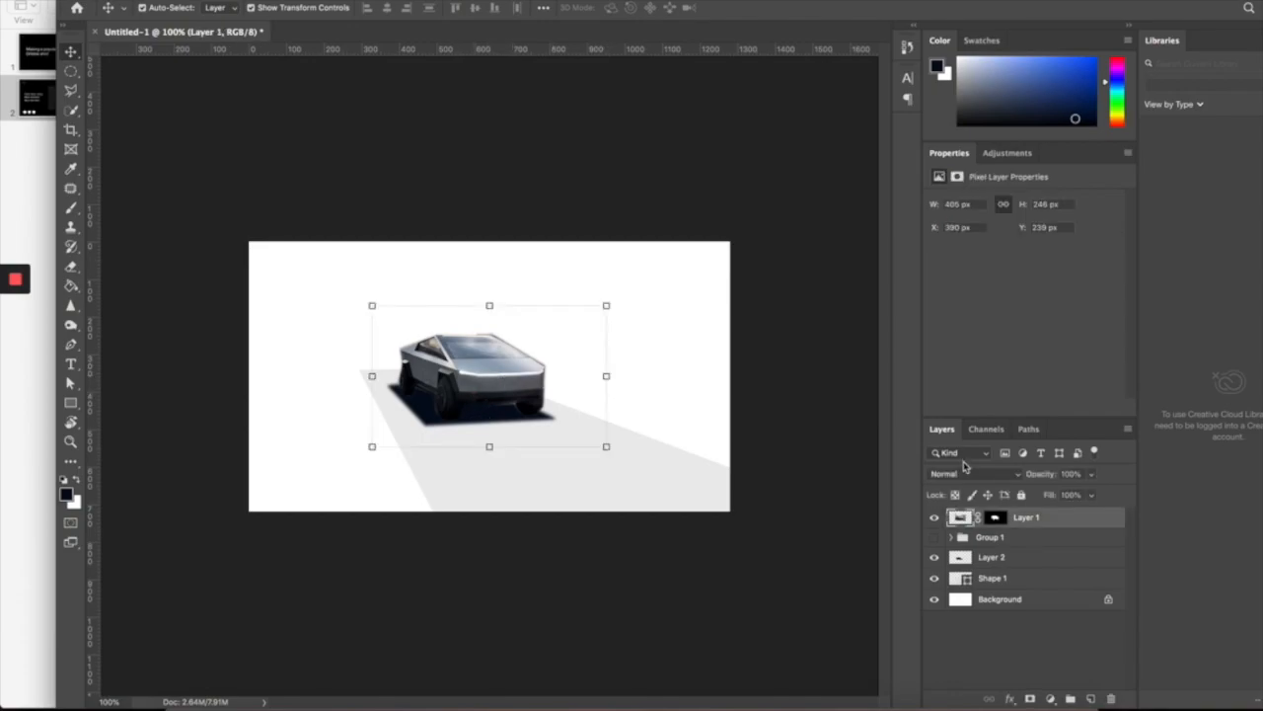
click(662, 380)
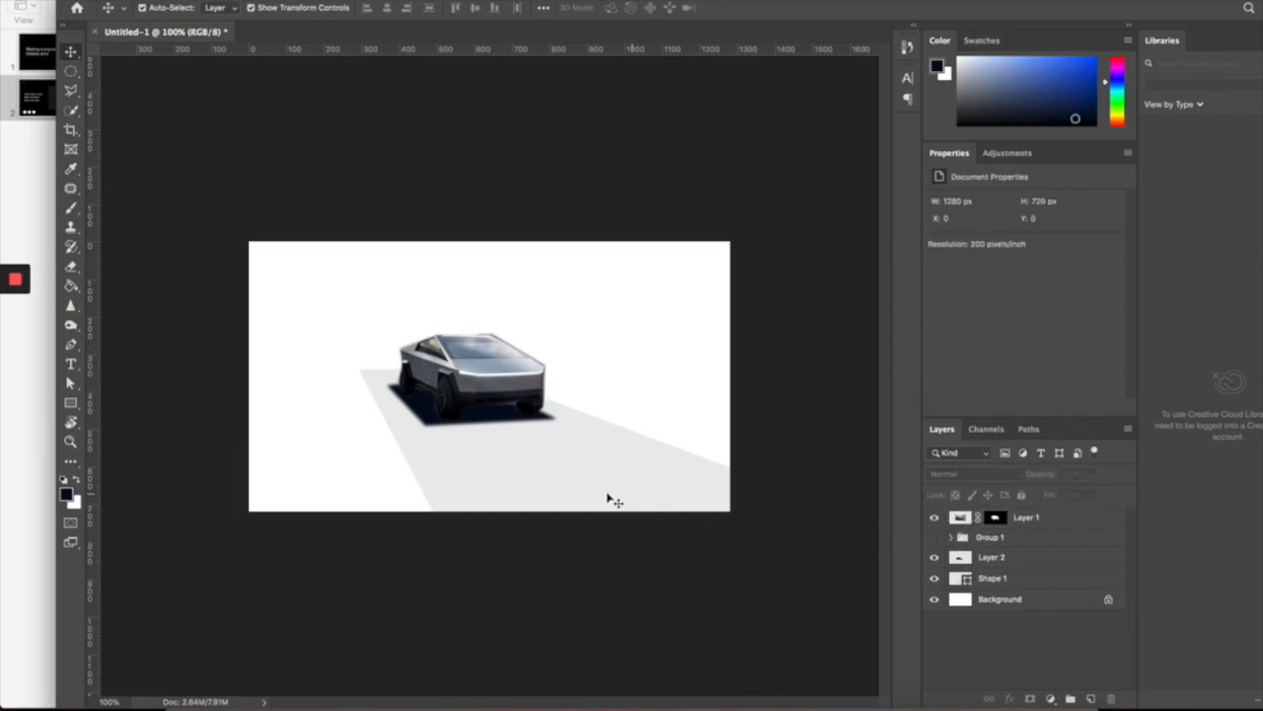
click(70, 403)
drag(277, 406, 706, 606)
key(v)
drag(647, 489, 671, 260)
key(Delete)
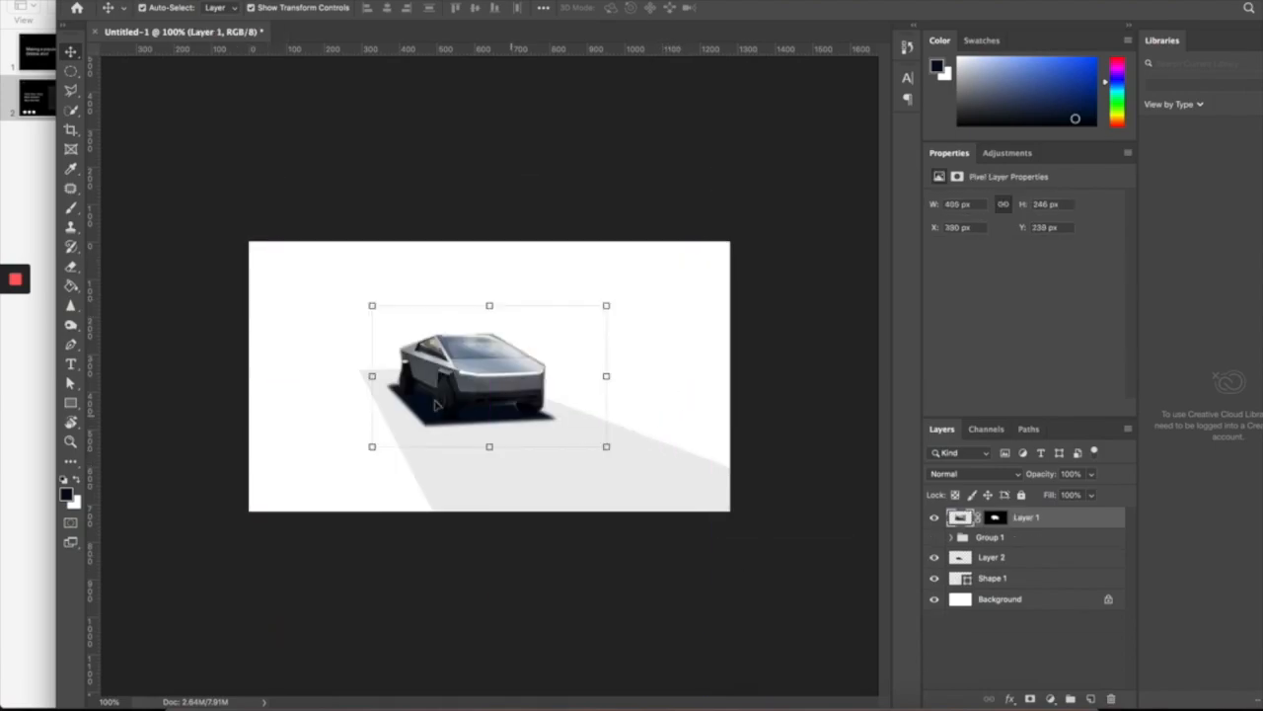
- Try shifting the grey floor shadow down and left, then undo the move
click(742, 394)
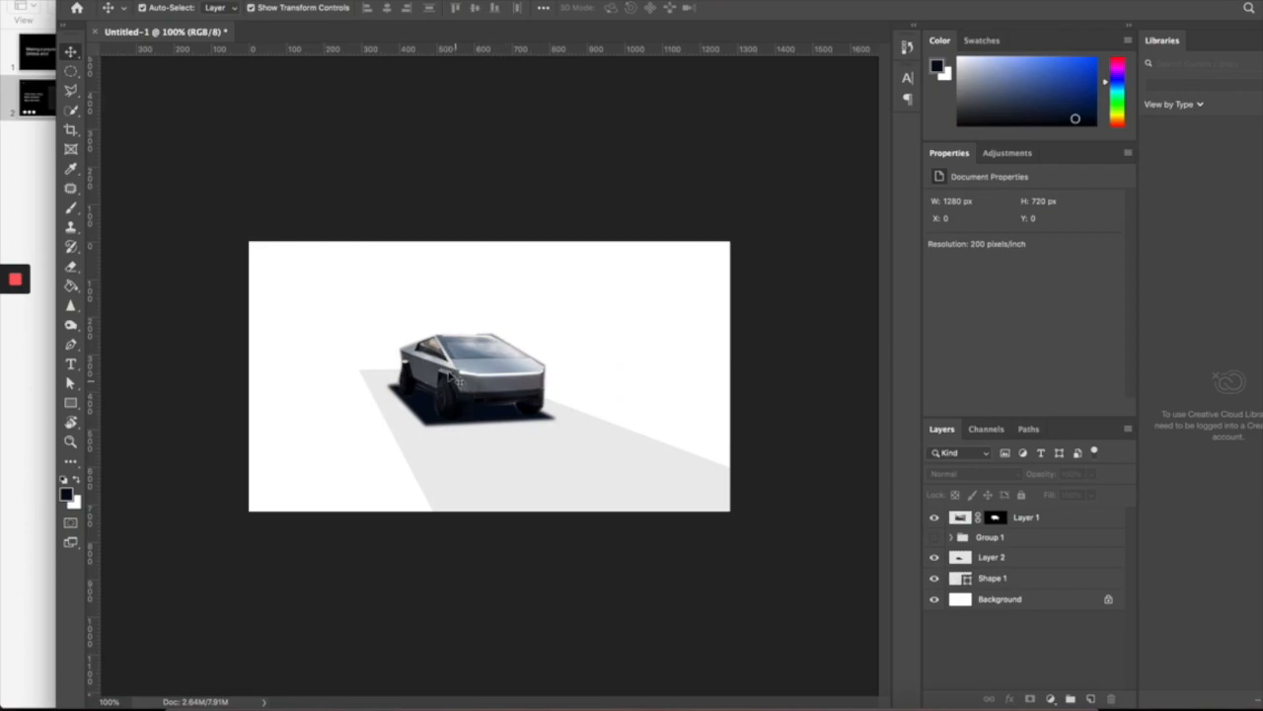
click(647, 479)
drag(671, 480, 576, 494)
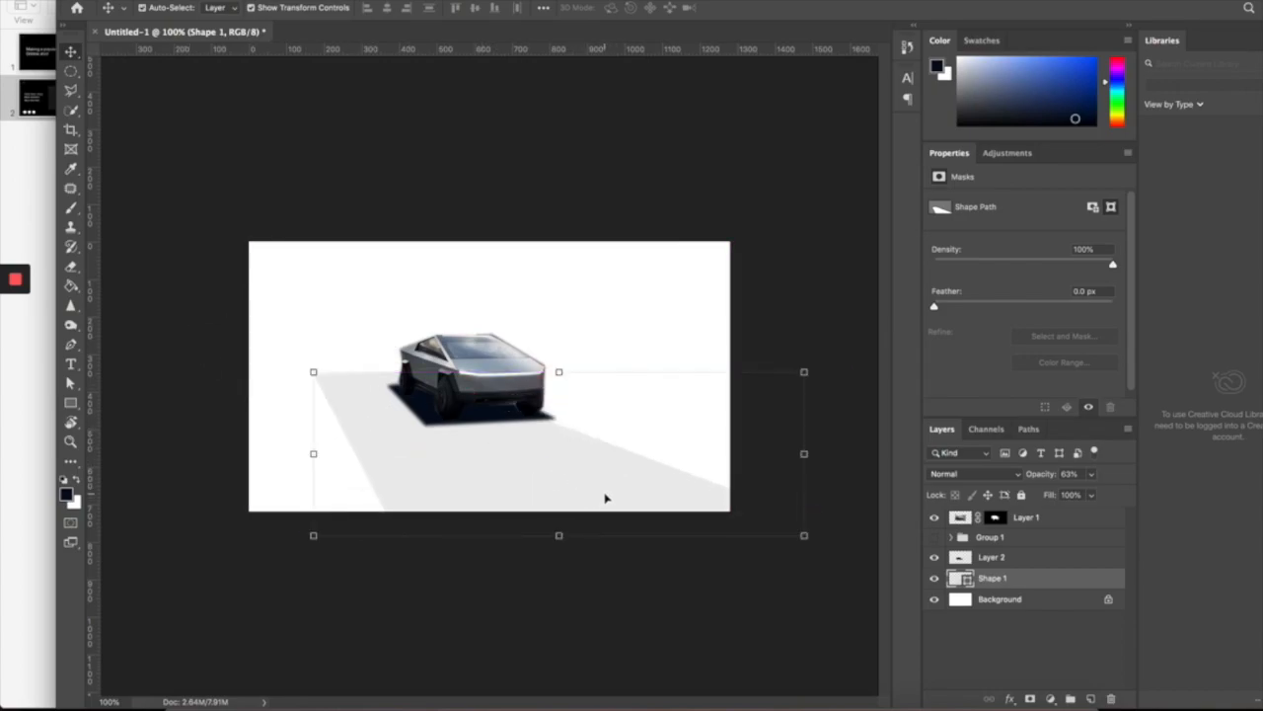
key(super+z)
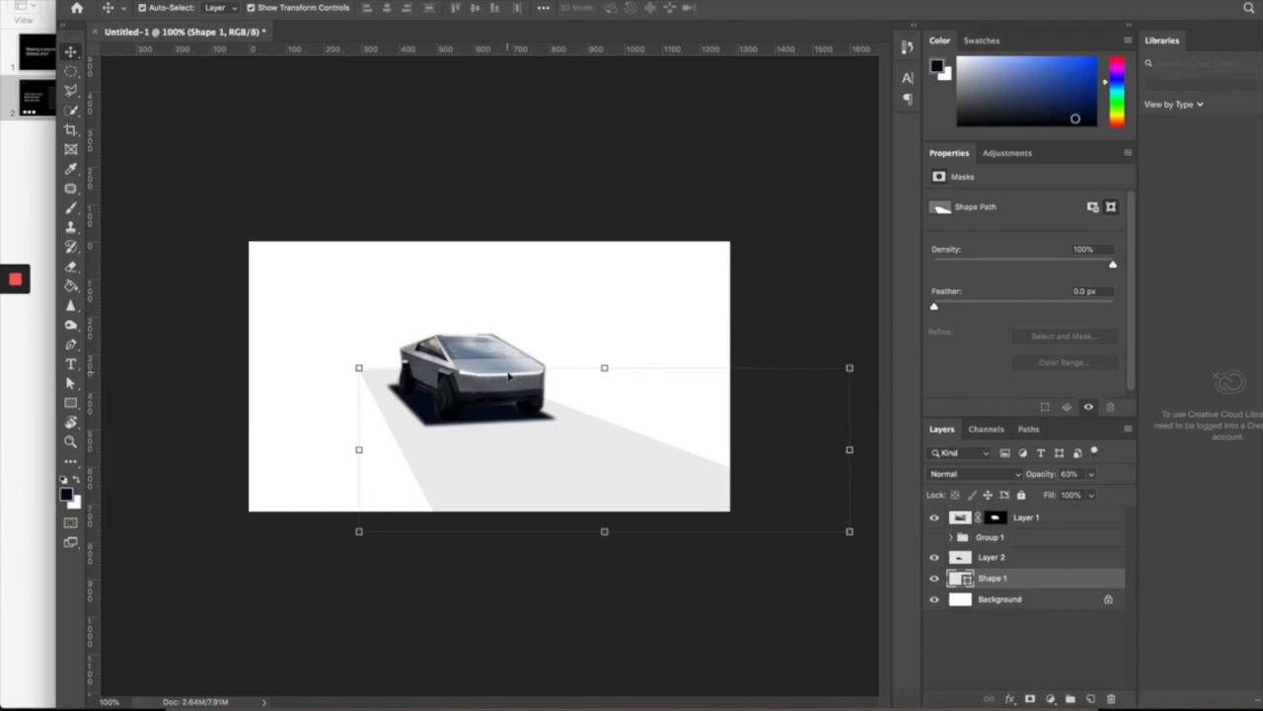
- Turn Group 1's visibility back on so its grey rectangles appear behind the truck
click(934, 537)
click(935, 537)
click(780, 265)
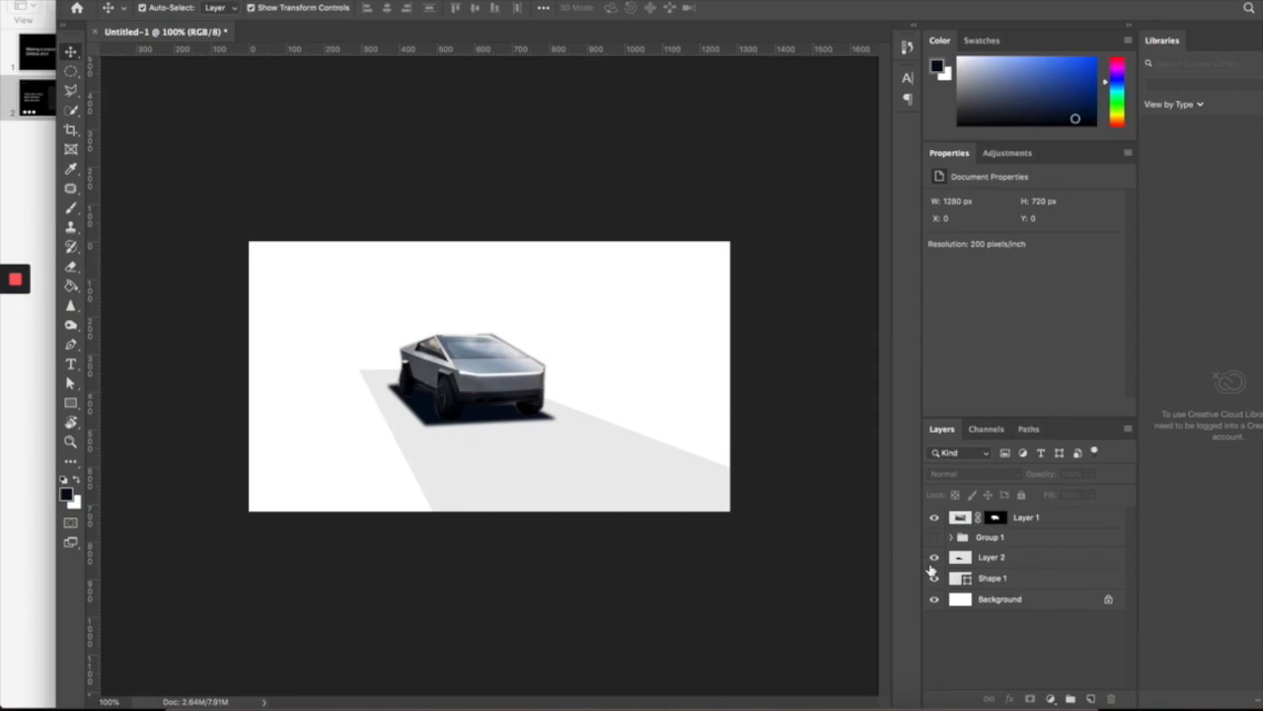
click(936, 537)
- Nudge Group 1's rectangles, expand the group and hide Shape 2 copy 2
click(1006, 543)
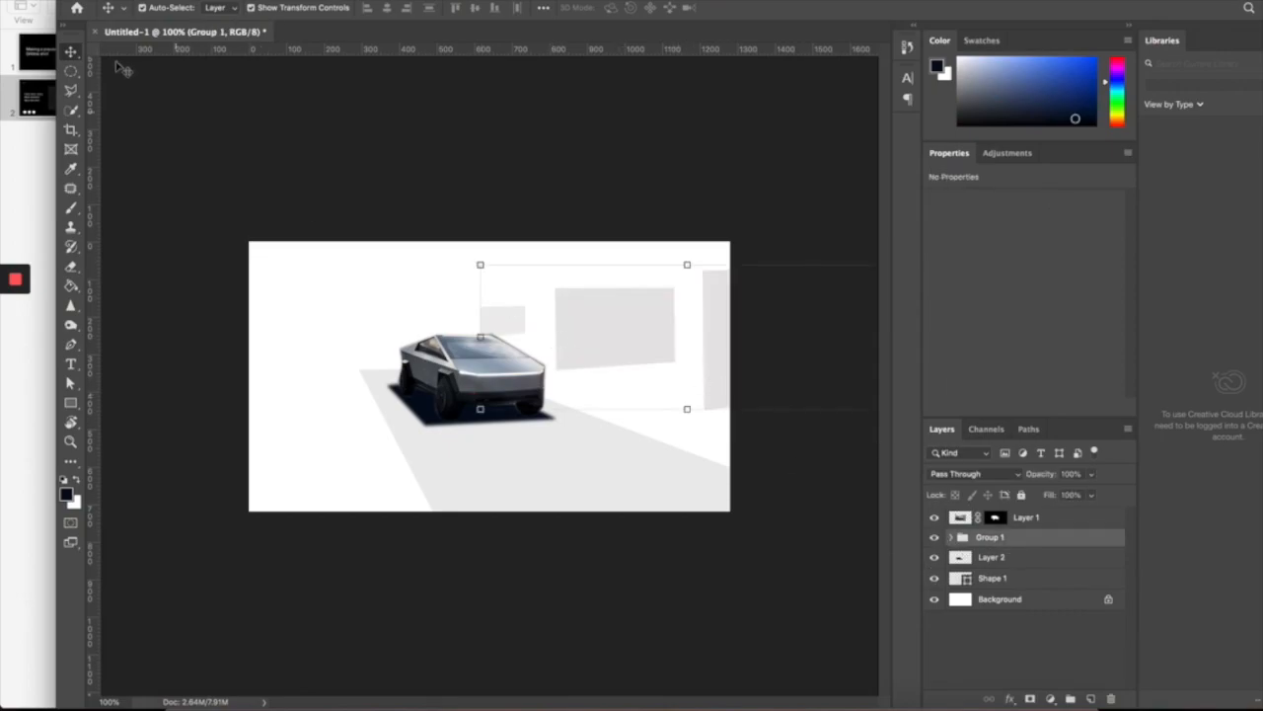
drag(593, 315, 631, 348)
mouse_move(644, 336)
mouse_down()
mouse_move(690, 342)
mouse_move(630, 342)
mouse_up()
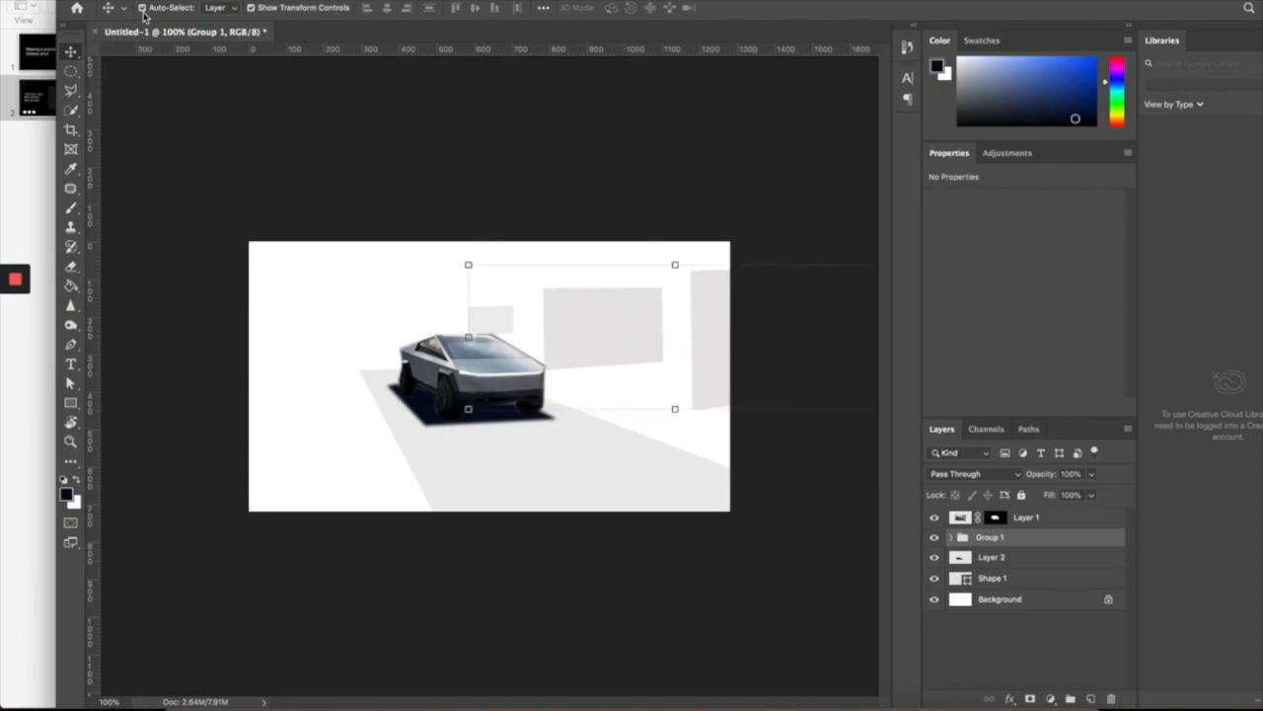
click(488, 318)
shift+click(707, 331)
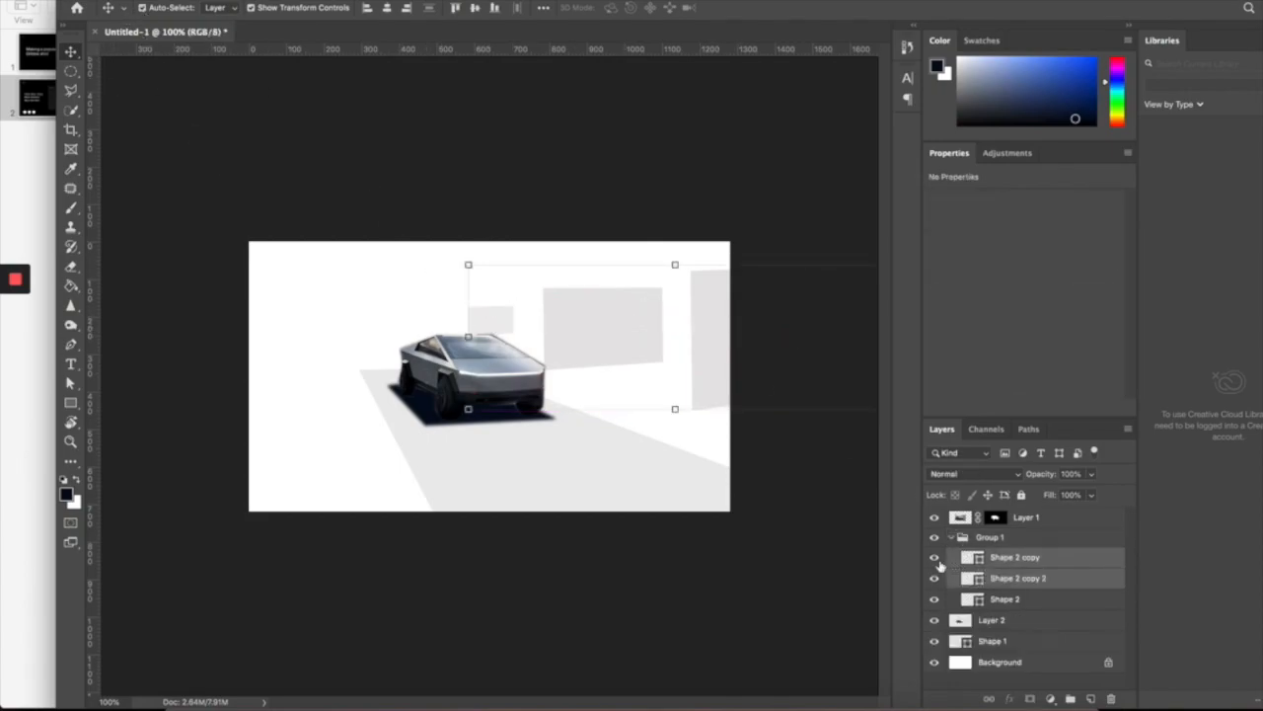
click(578, 333)
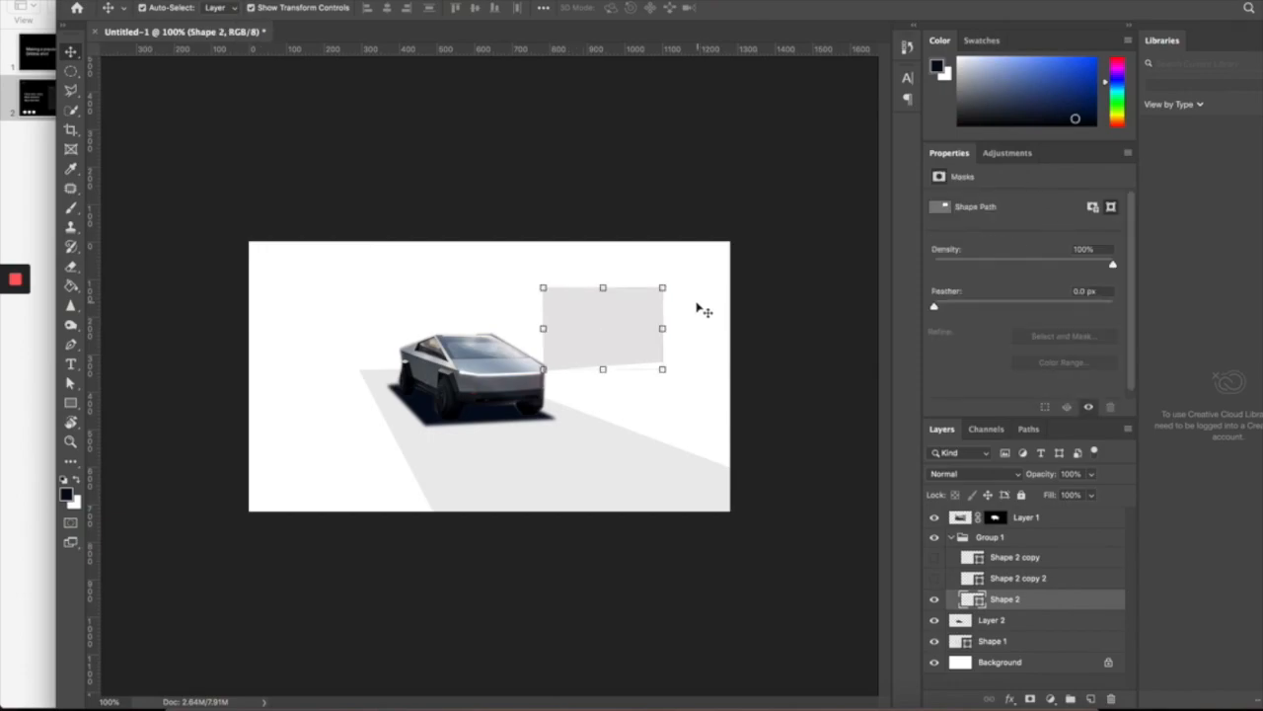
click(666, 153)
- Raise Shape 2 and shrink it into a small box behind the truck's roof
mouse_move(647, 310)
mouse_down()
mouse_move(852, 336)
mouse_move(647, 288)
mouse_move(648, 319)
mouse_up()
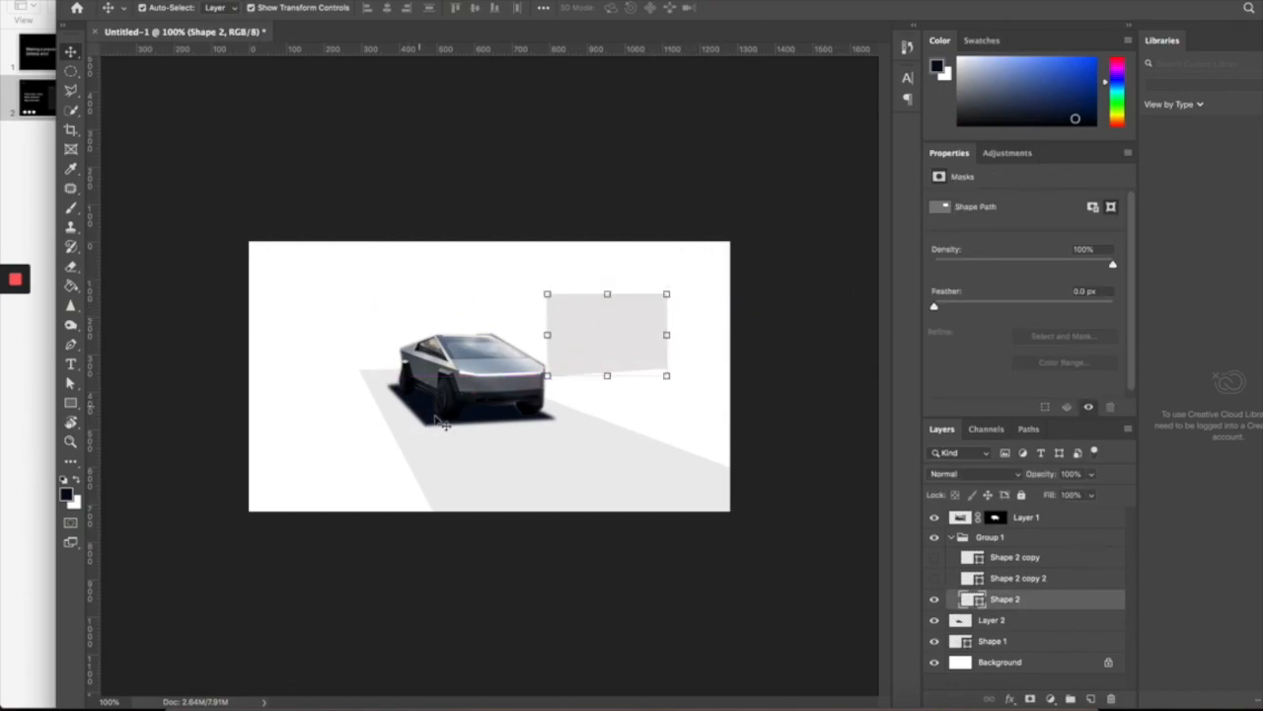
drag(563, 489, 548, 474)
click(642, 310)
drag(670, 293, 445, 340)
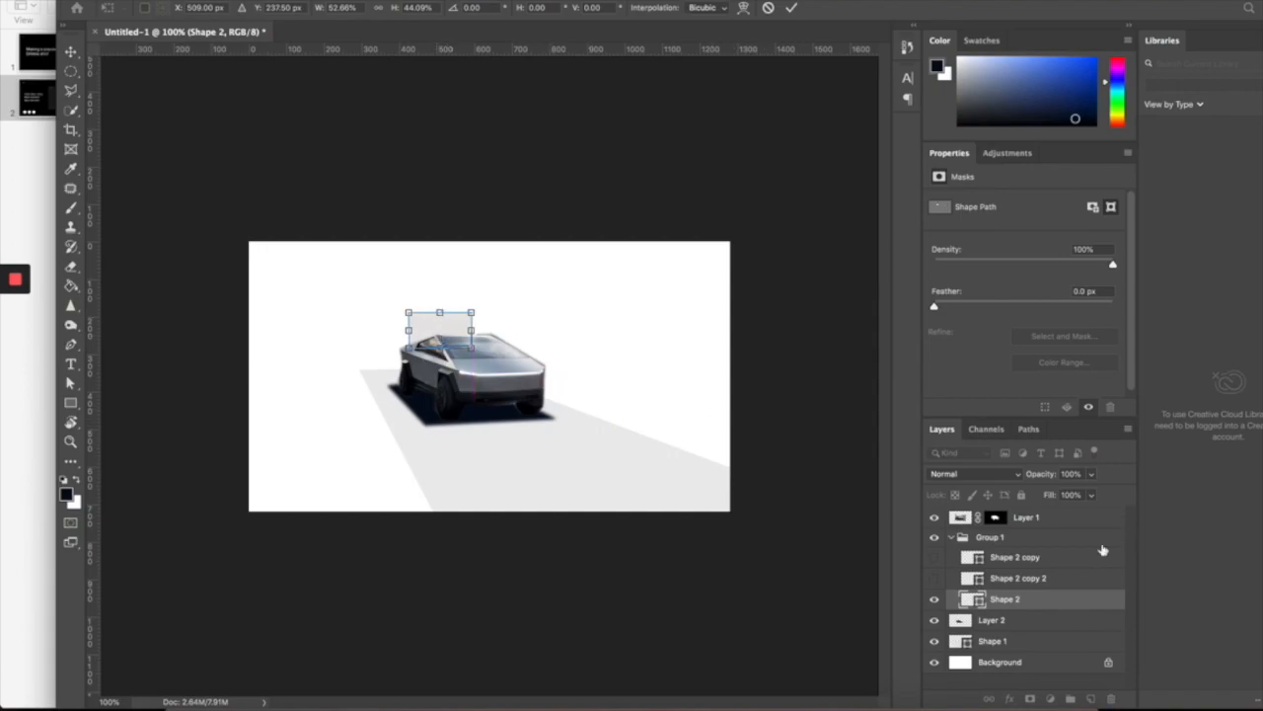
click(938, 580)
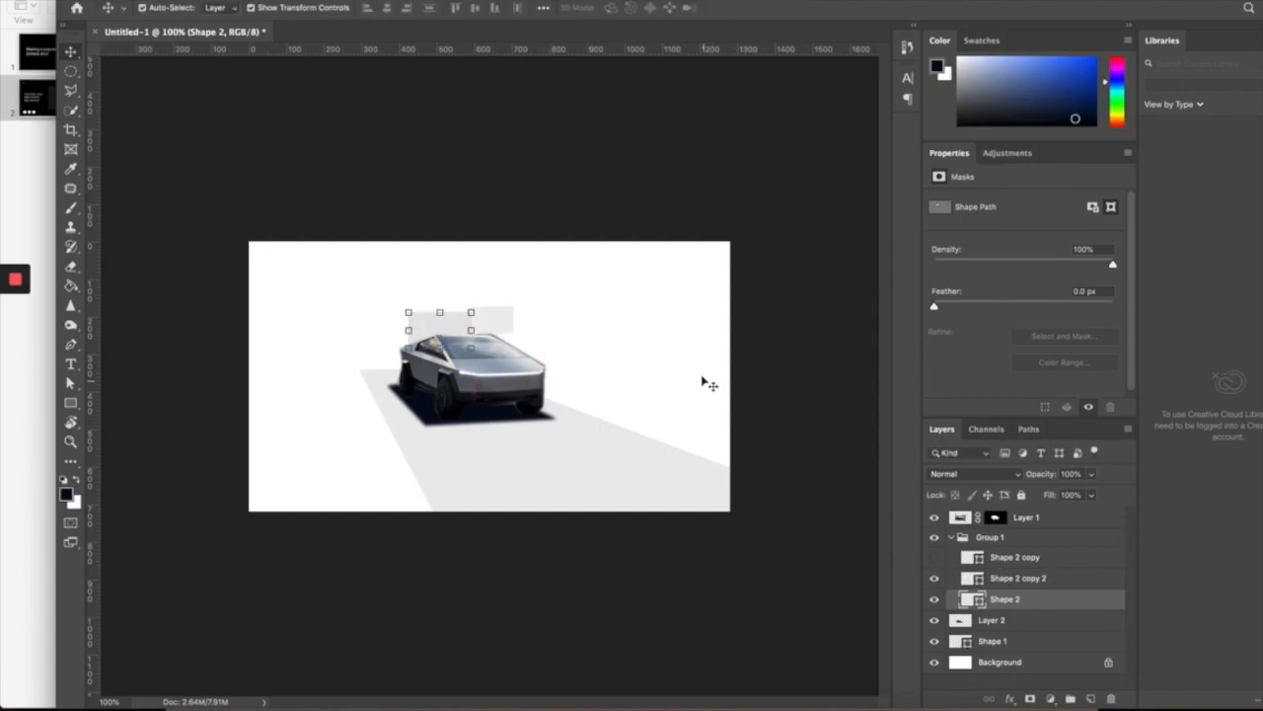
- Show Shape 2 copy, scale it down and place it to the right of the car
click(933, 559)
drag(712, 376, 559, 361)
drag(735, 255, 691, 282)
drag(665, 325, 632, 330)
key(Return)
click(799, 338)
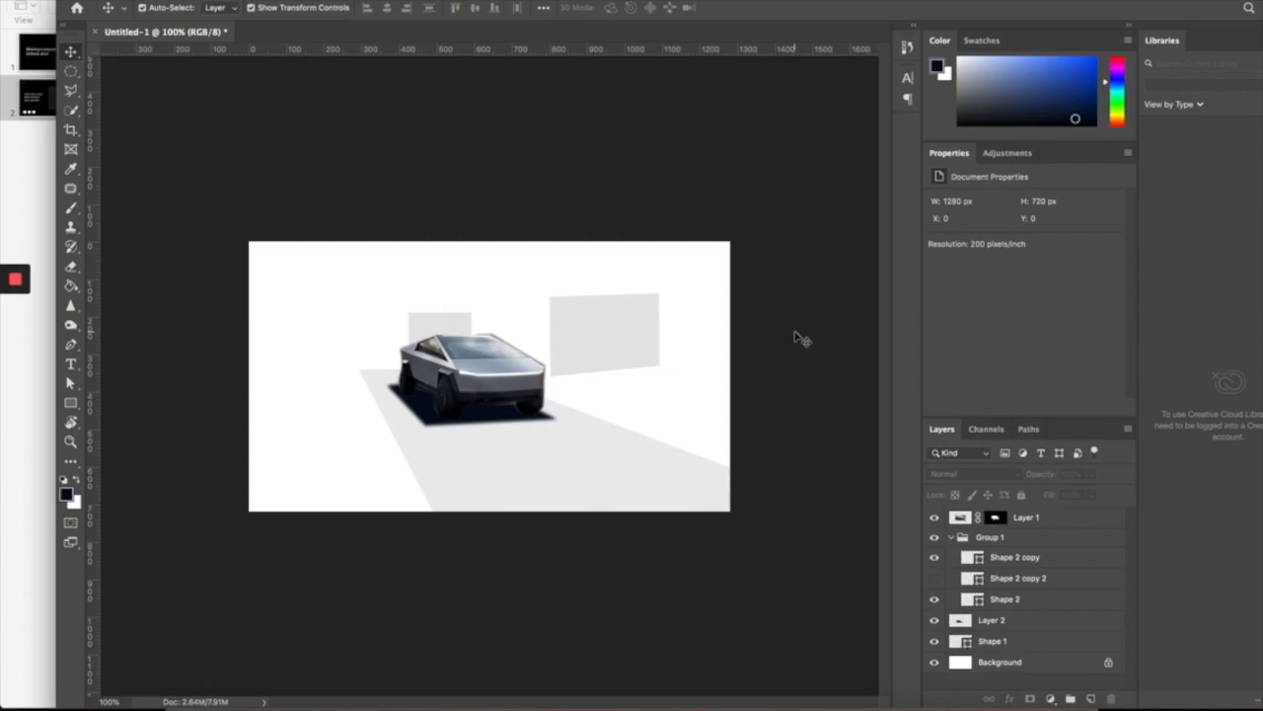
click(620, 446)
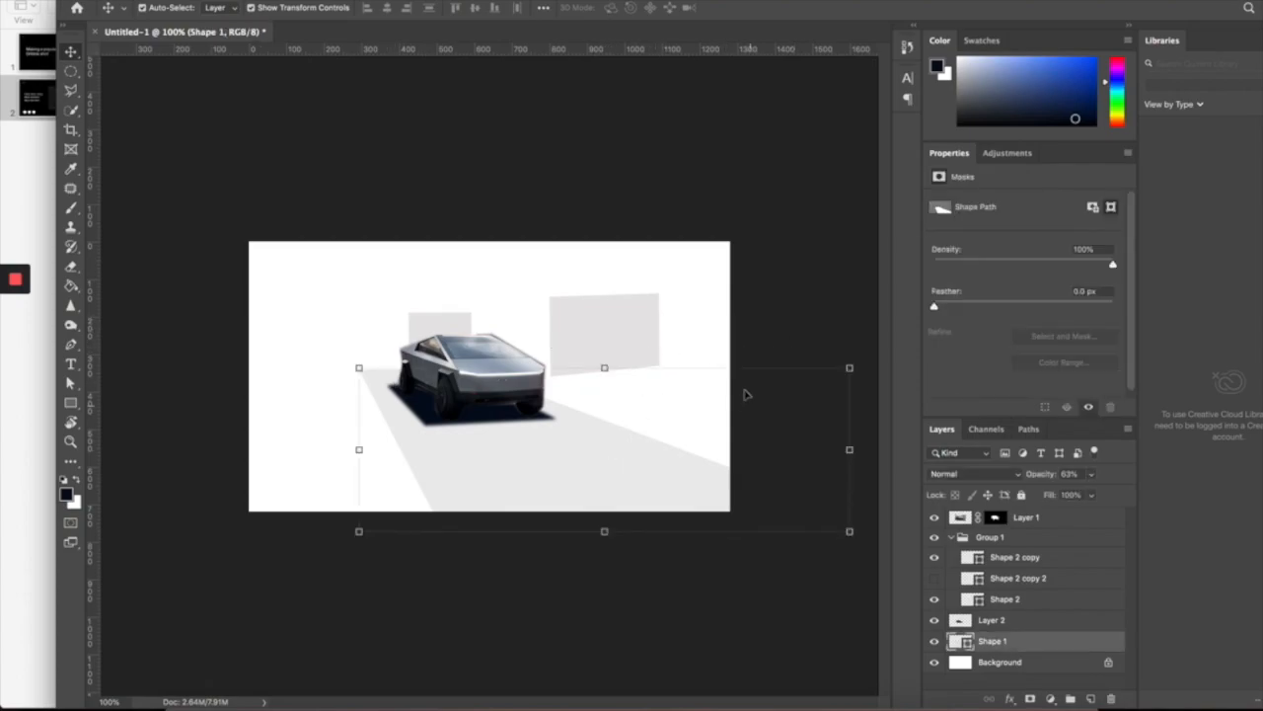
click(637, 325)
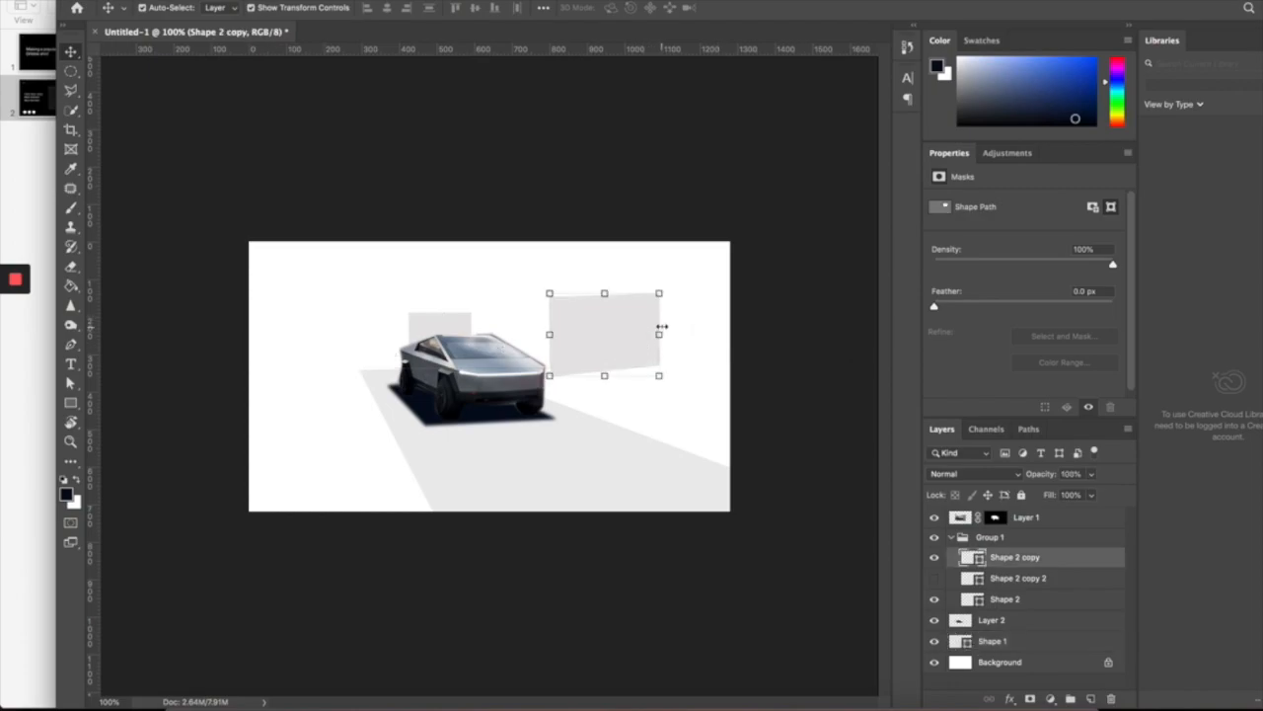
click(768, 387)
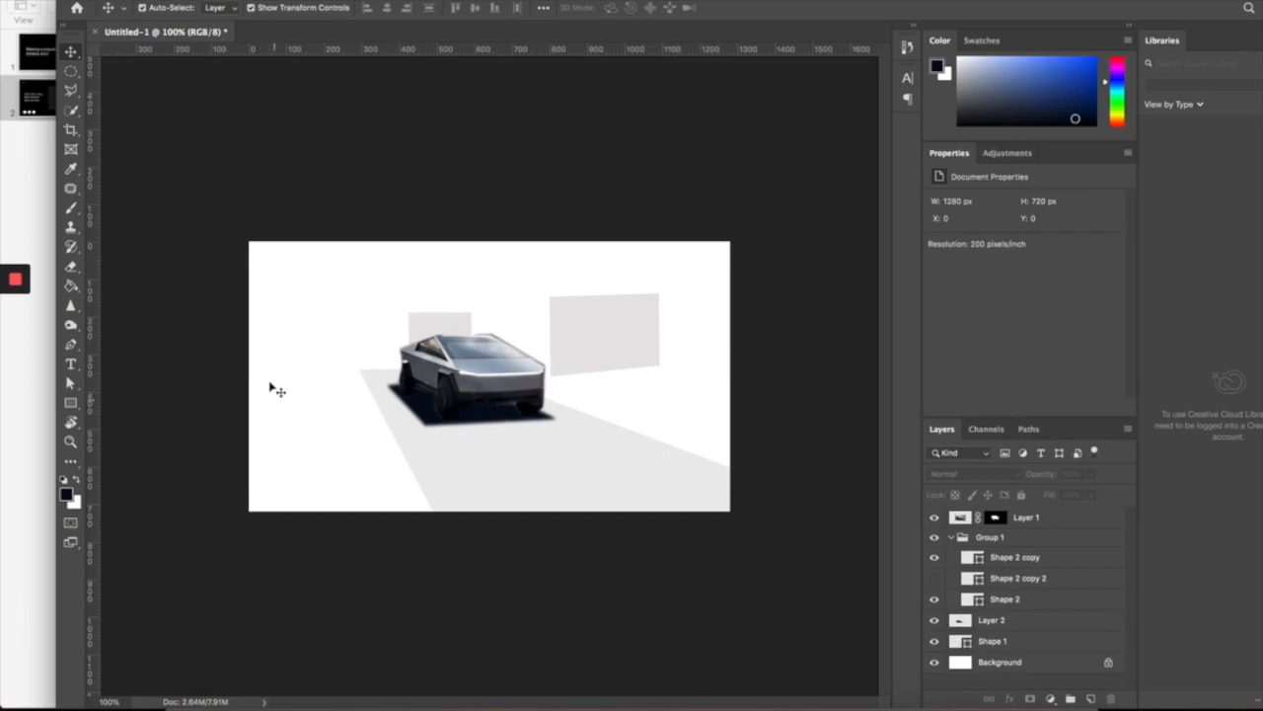
click(512, 386)
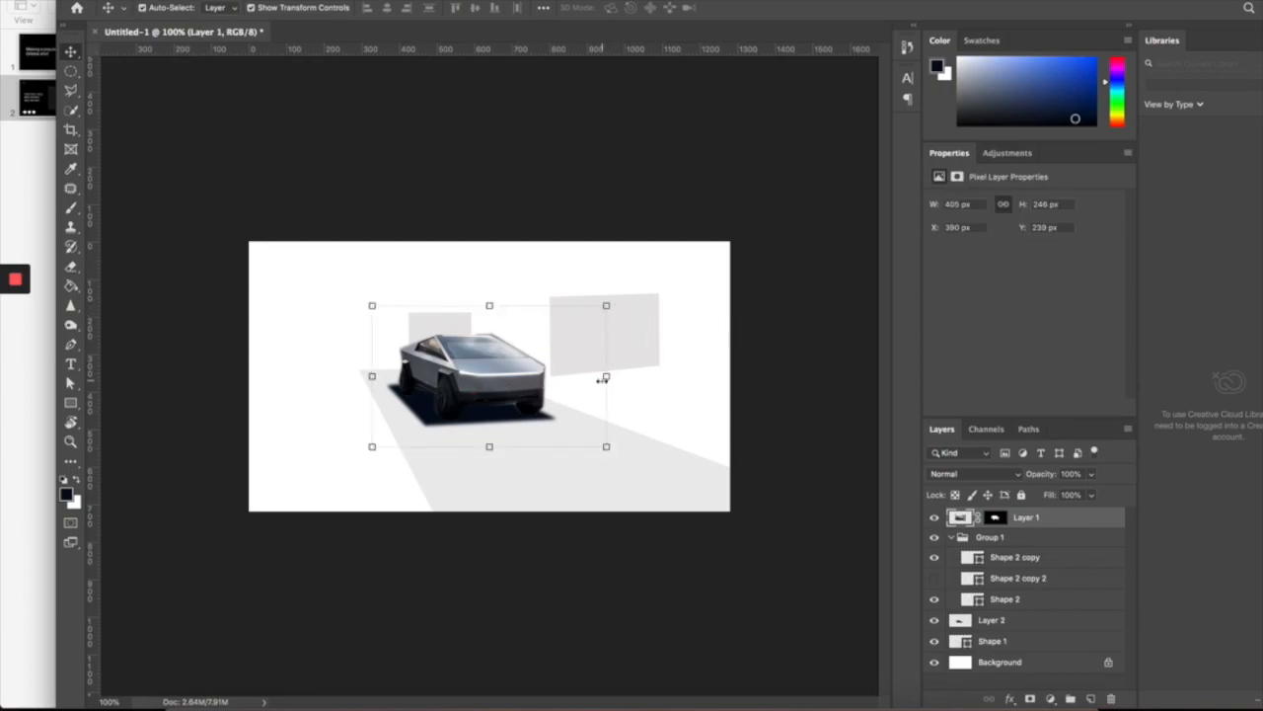
drag(606, 377, 593, 377)
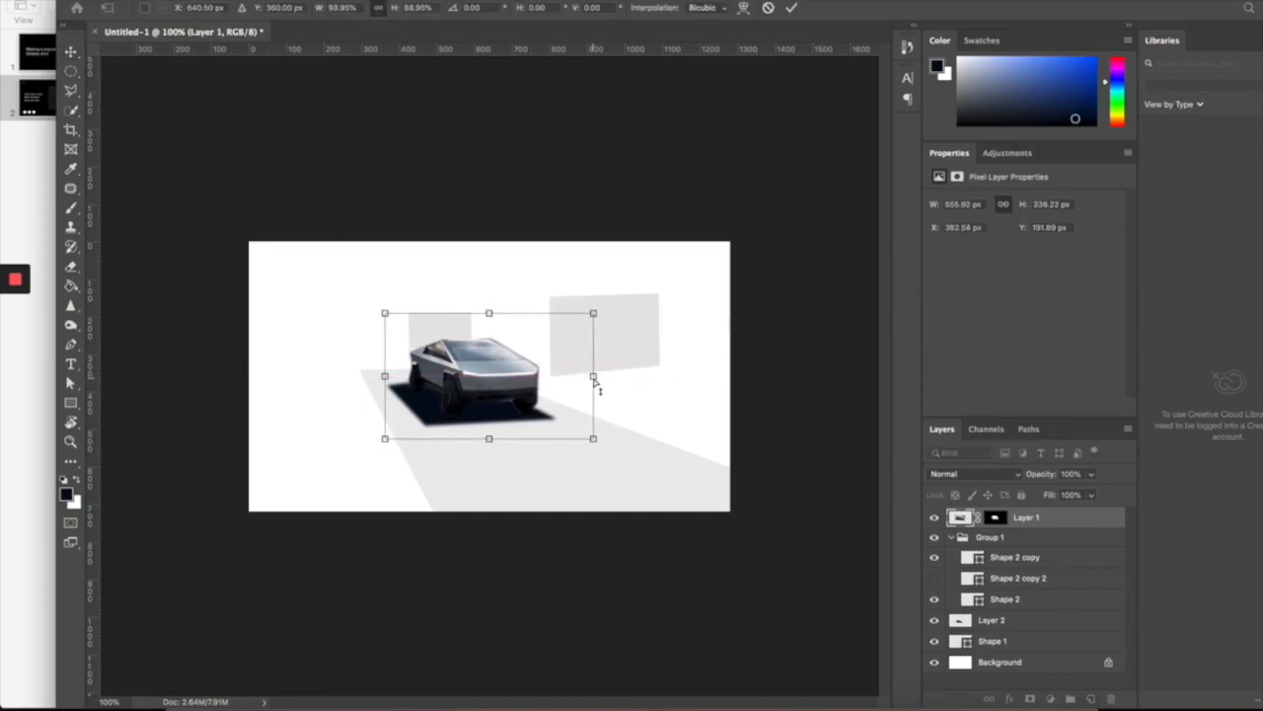
key(super+z)
key(Return)
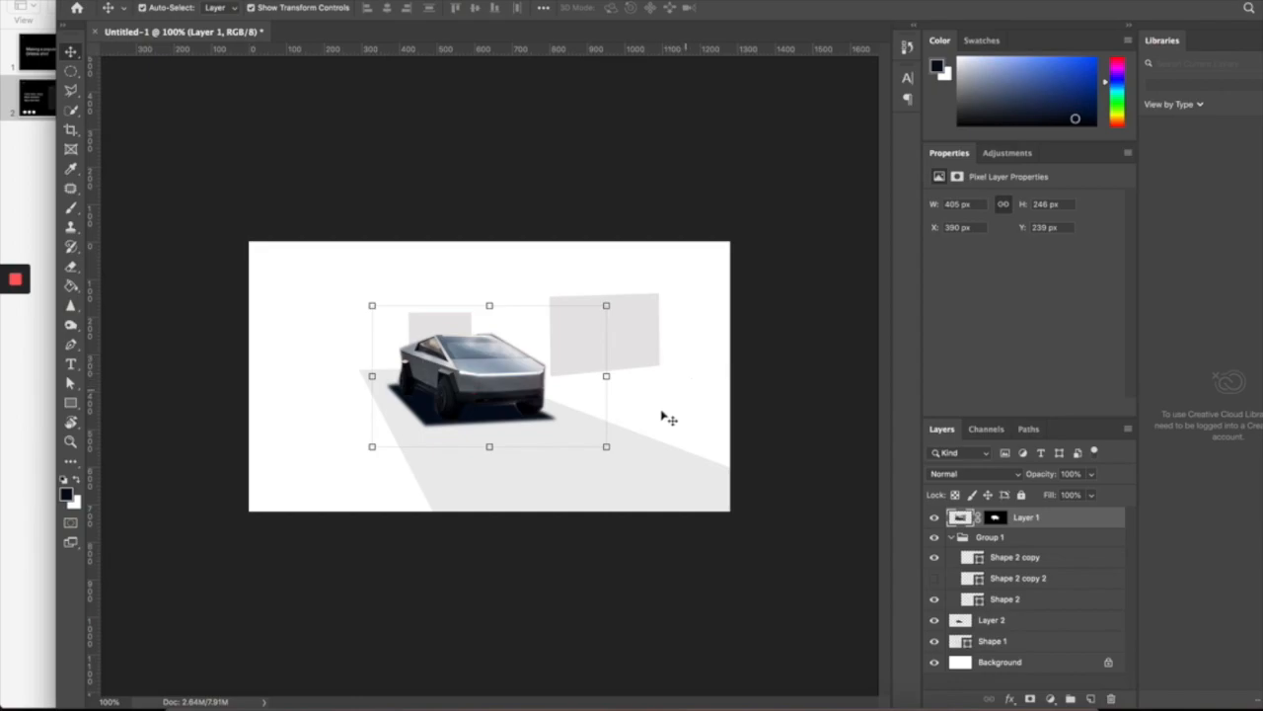
click(275, 391)
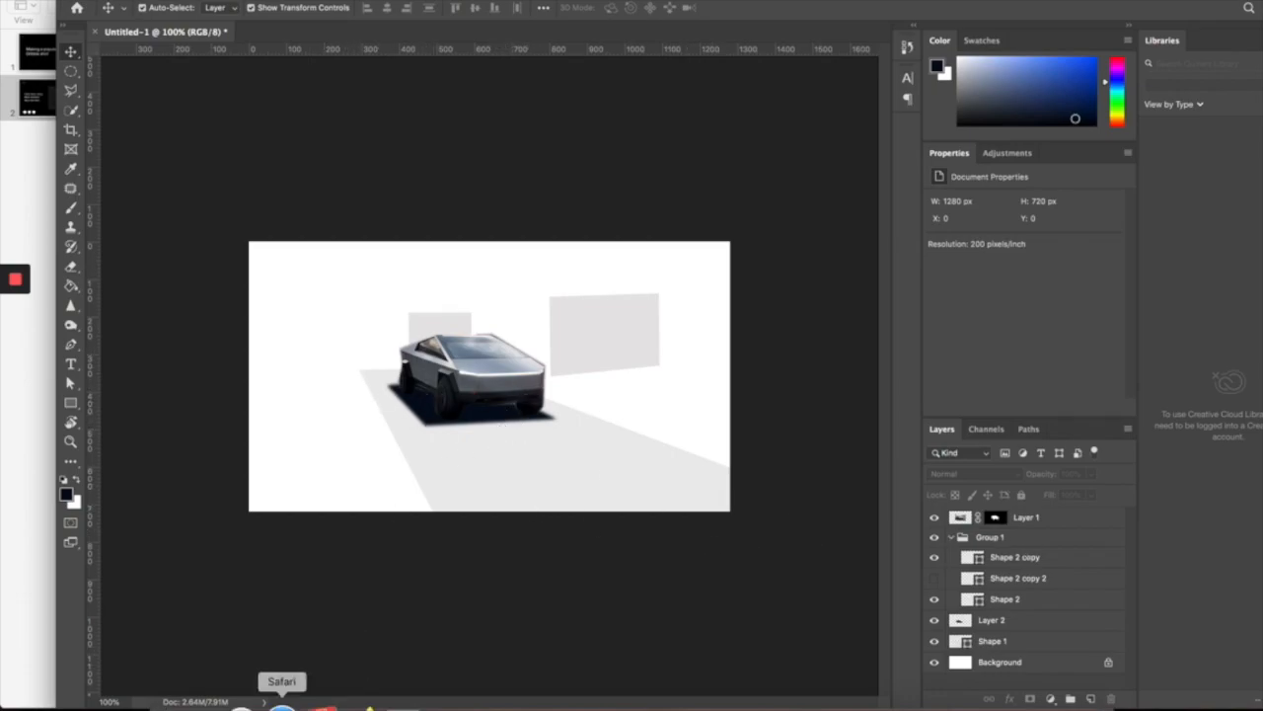
click(507, 692)
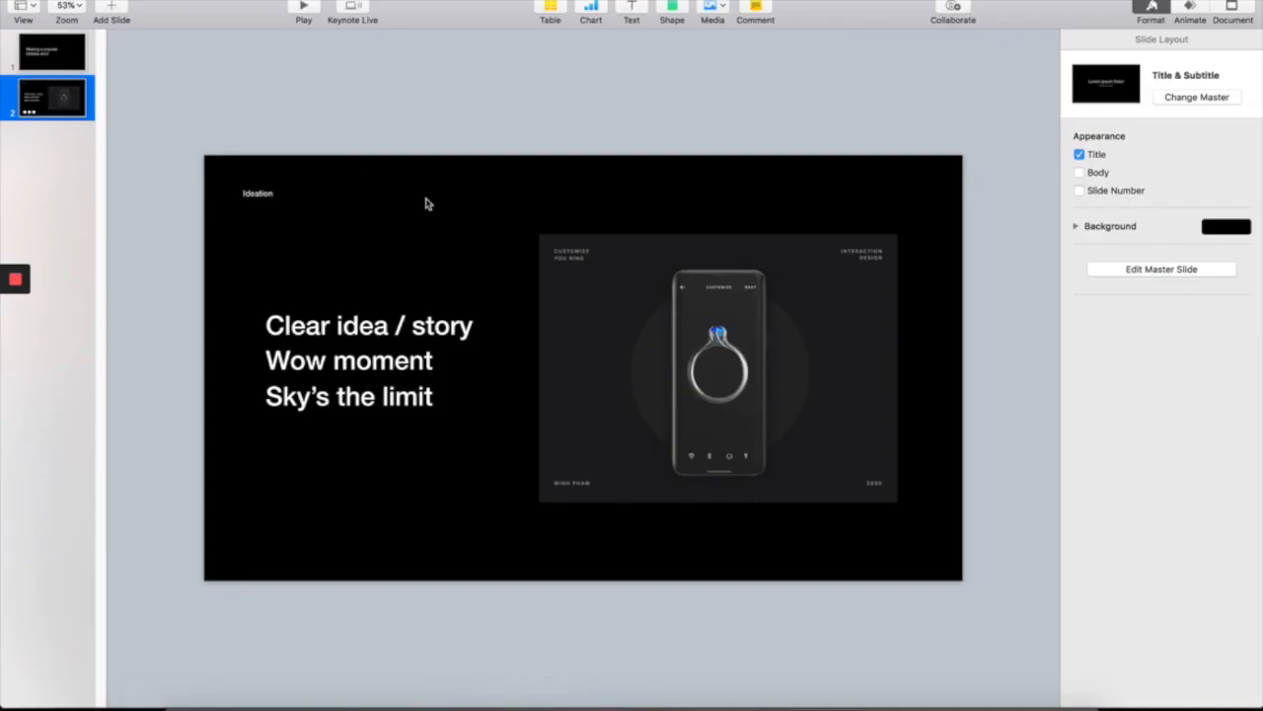
click(396, 318)
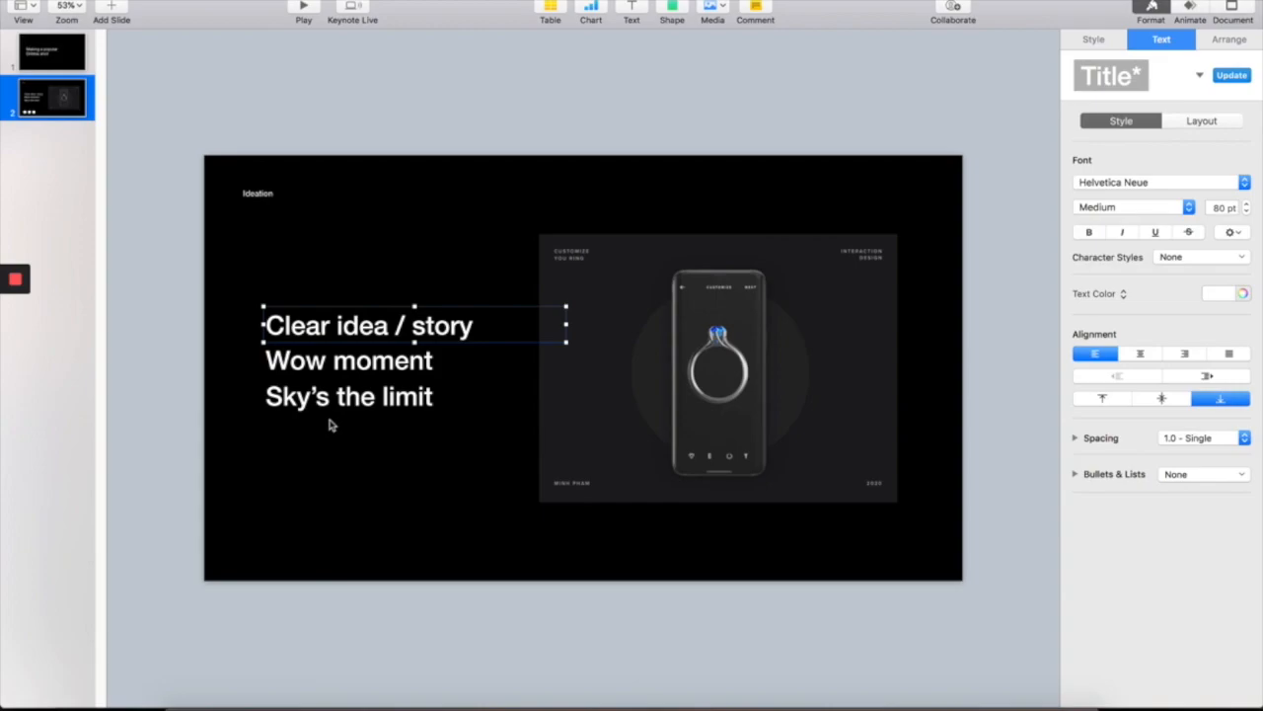
click(381, 370)
click(357, 400)
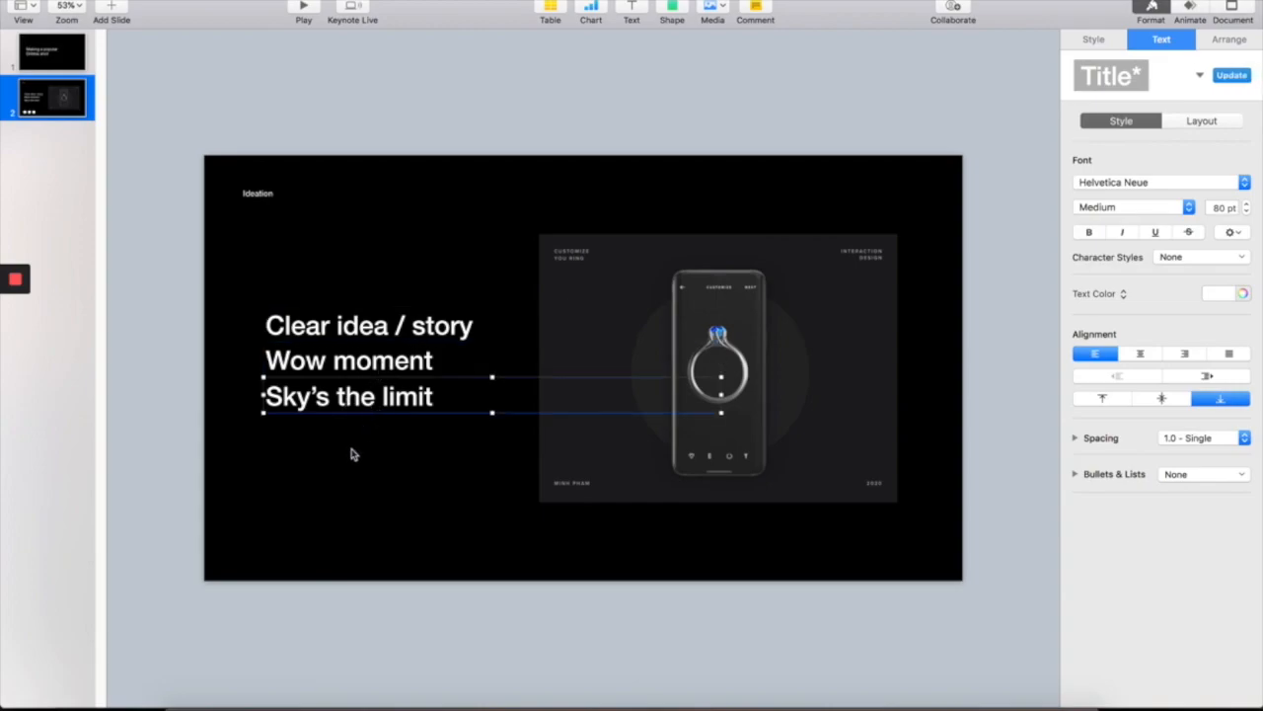
click(348, 443)
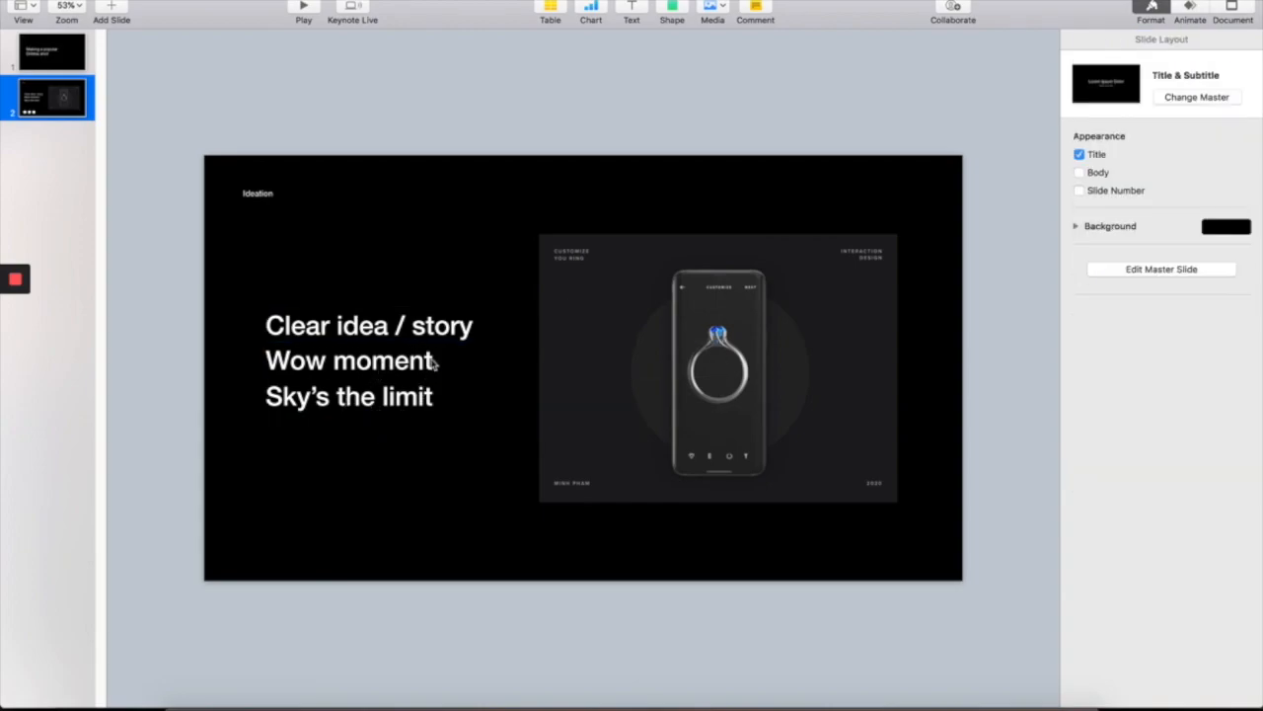
click(324, 337)
key(super+Tab)
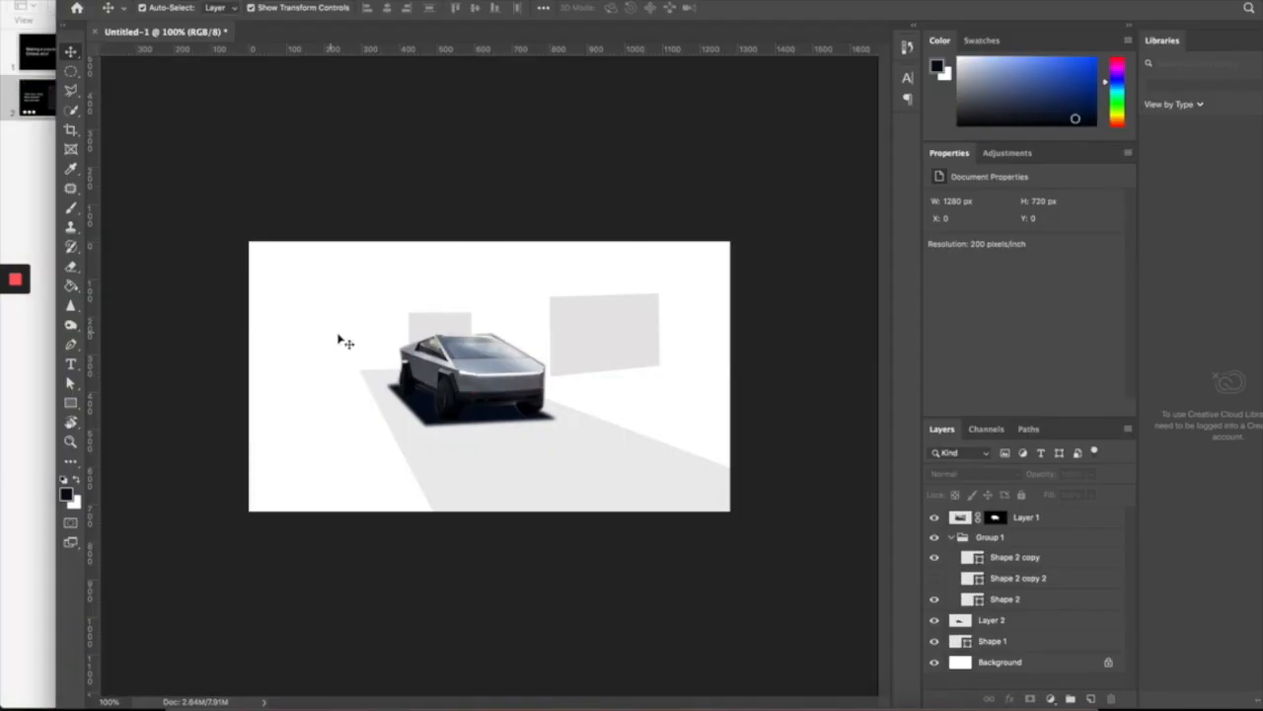
click(720, 474)
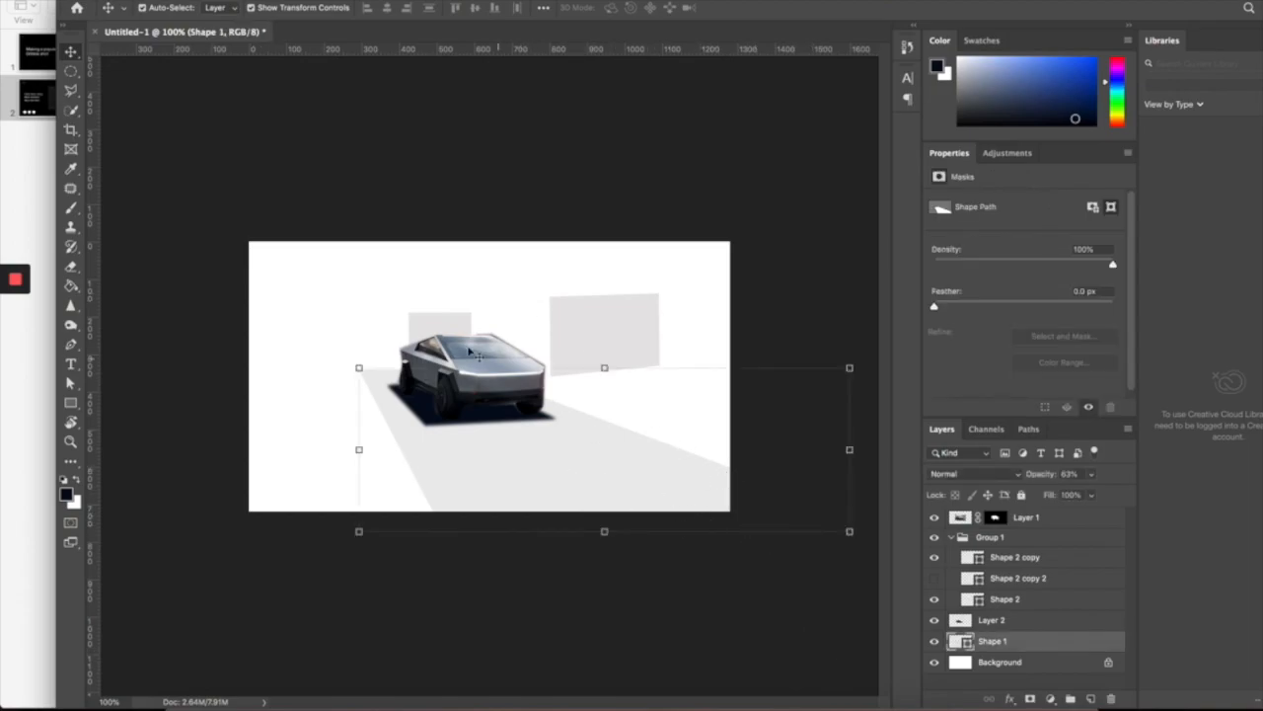
click(612, 275)
drag(633, 341, 636, 353)
click(446, 329)
click(581, 348)
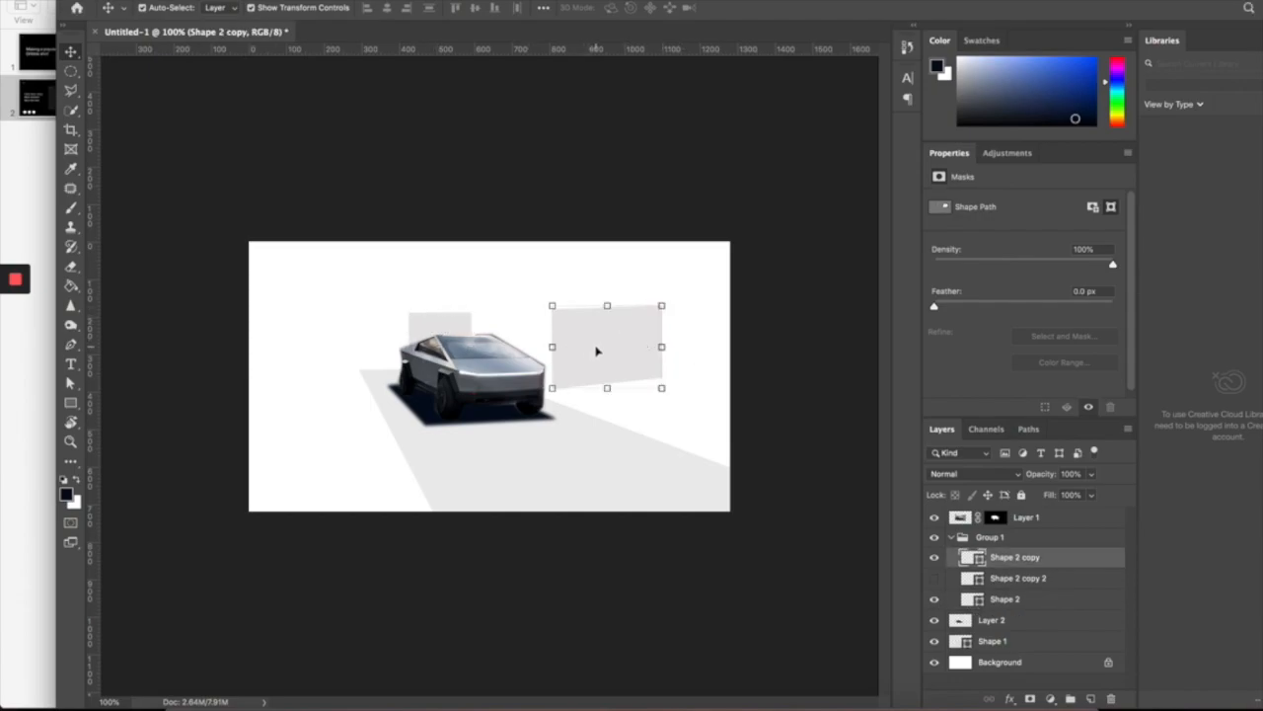
click(462, 379)
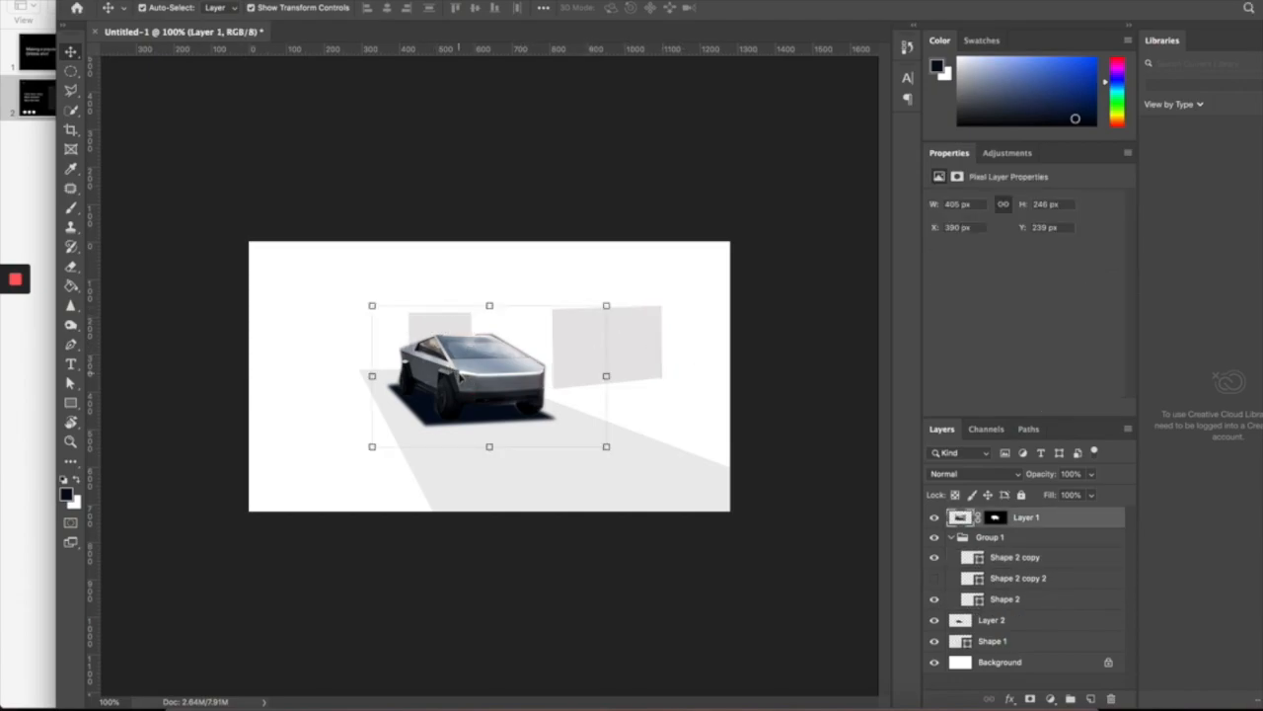
click(842, 361)
click(603, 356)
click(710, 352)
click(641, 357)
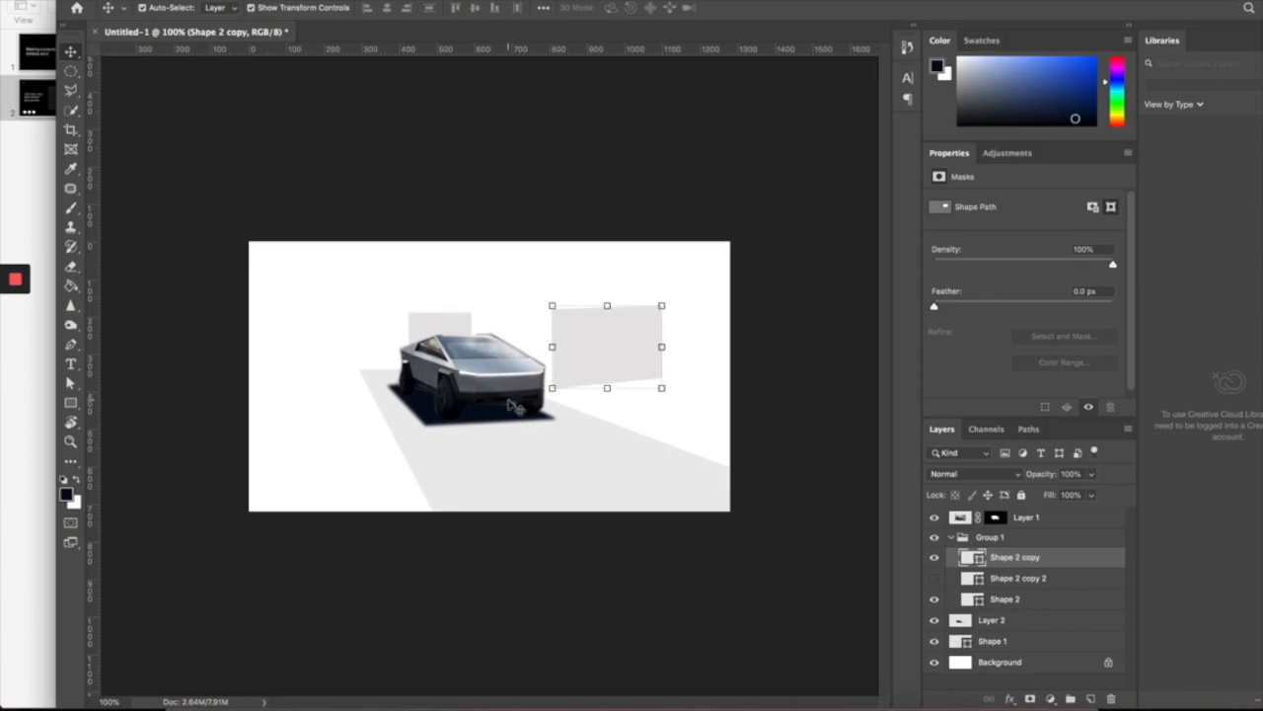
click(776, 363)
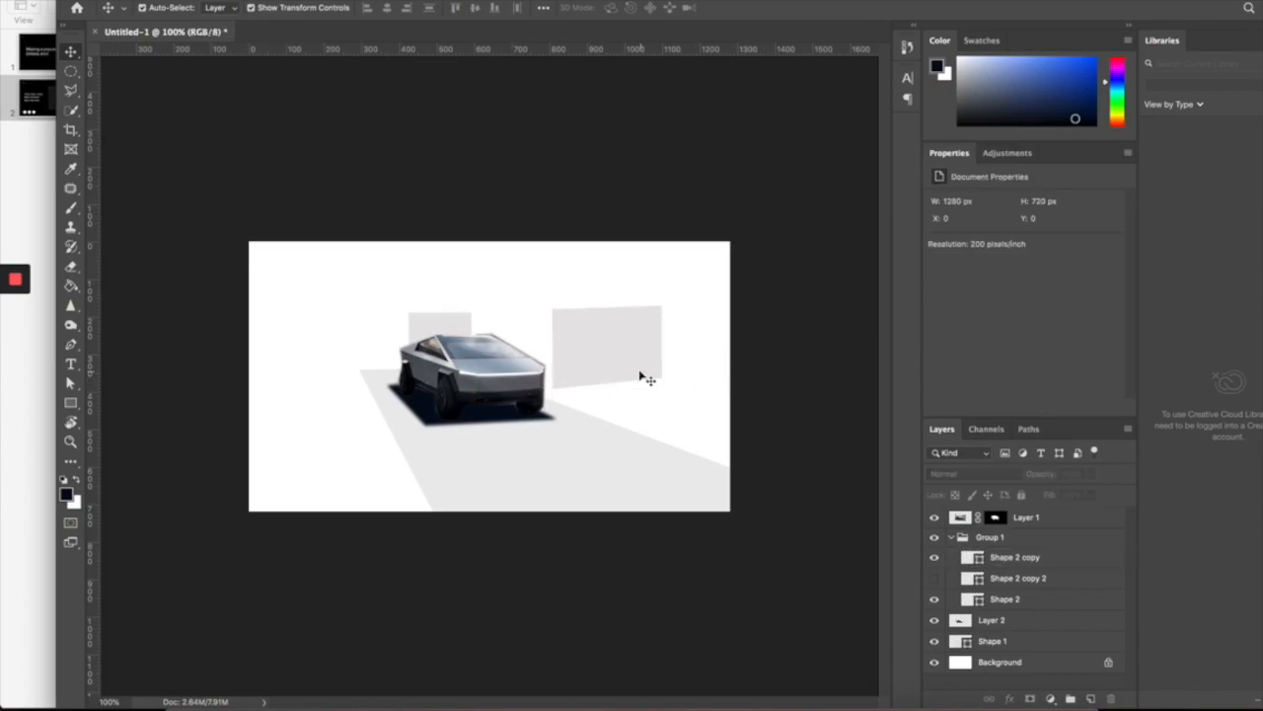
key(super+Tab)
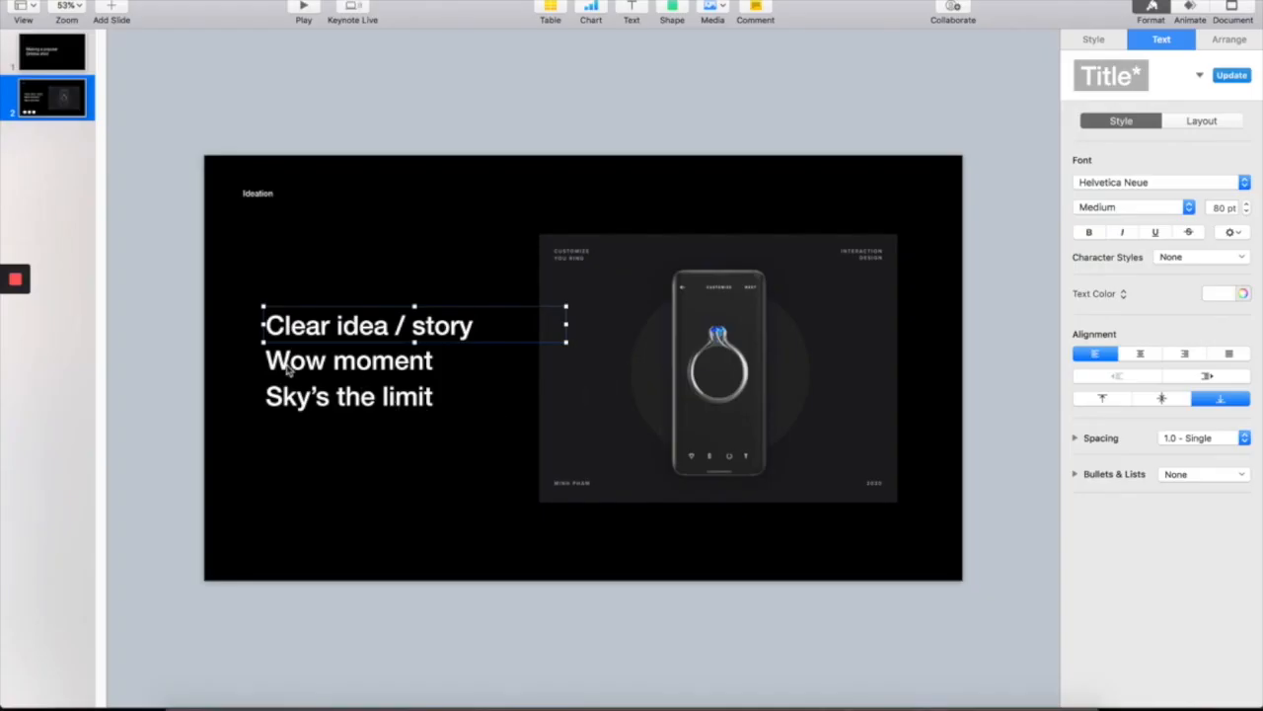
click(442, 367)
key(super+Tab)
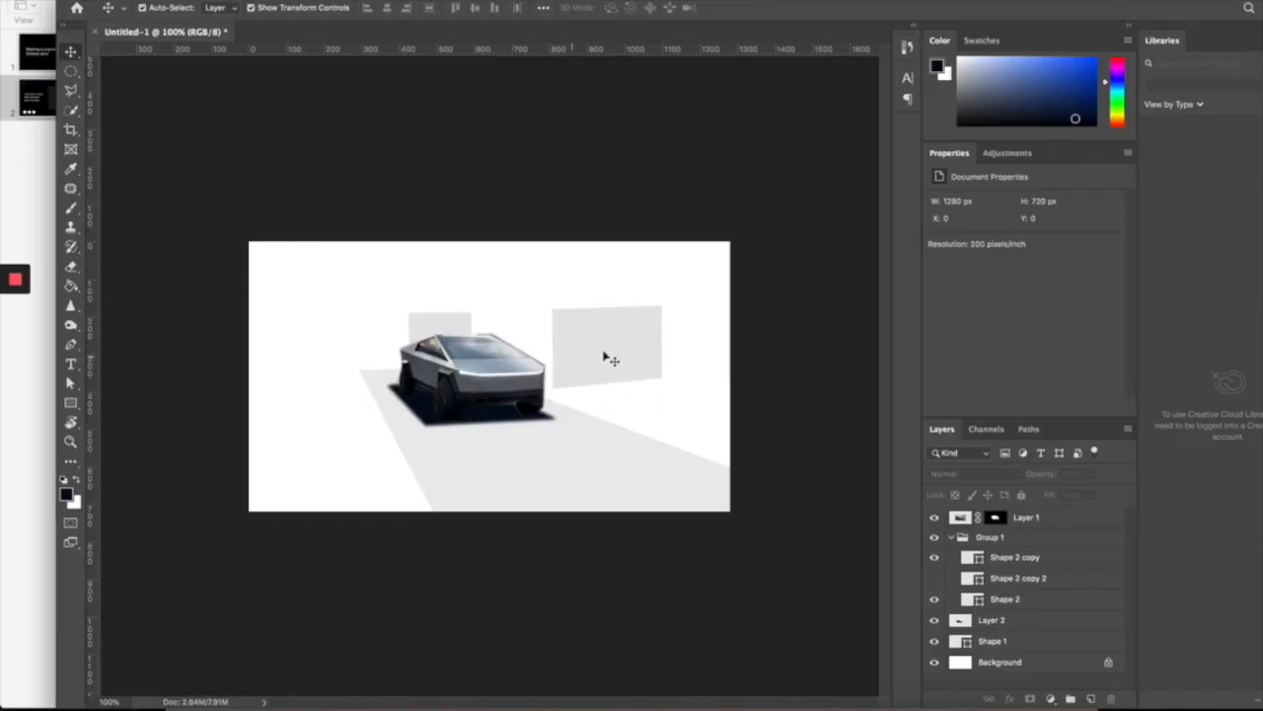
click(624, 360)
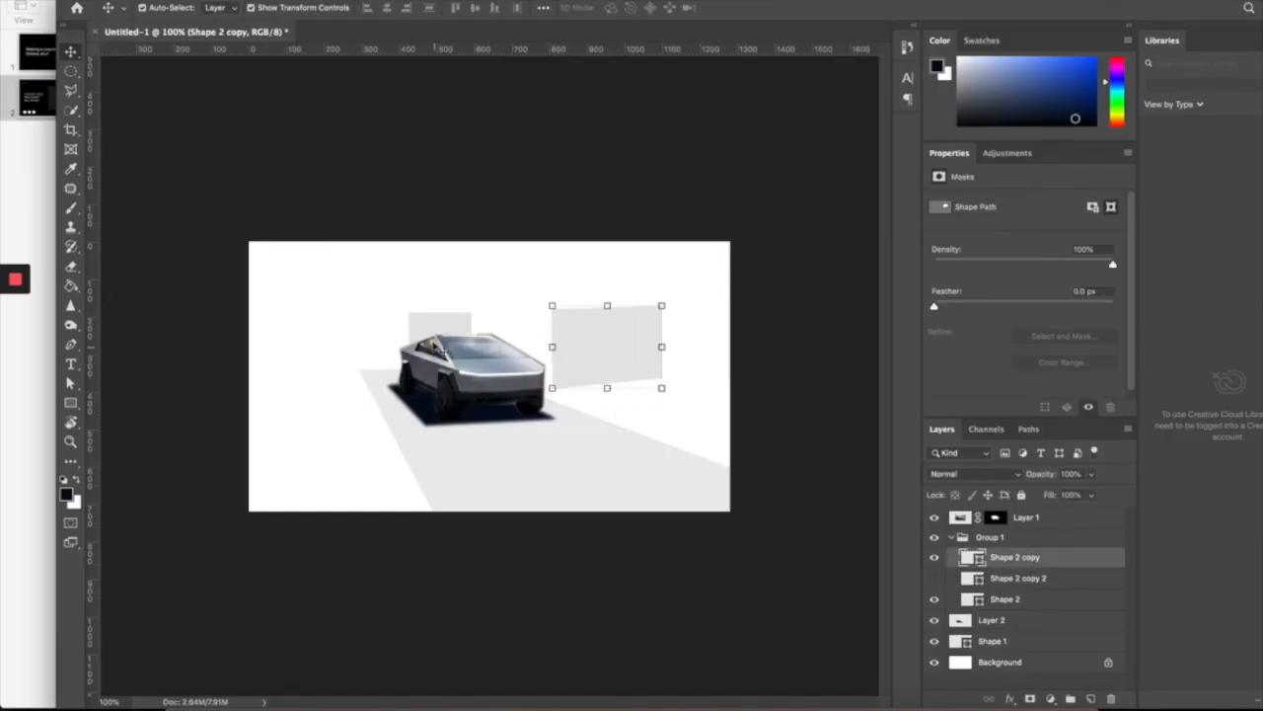
click(659, 355)
click(446, 367)
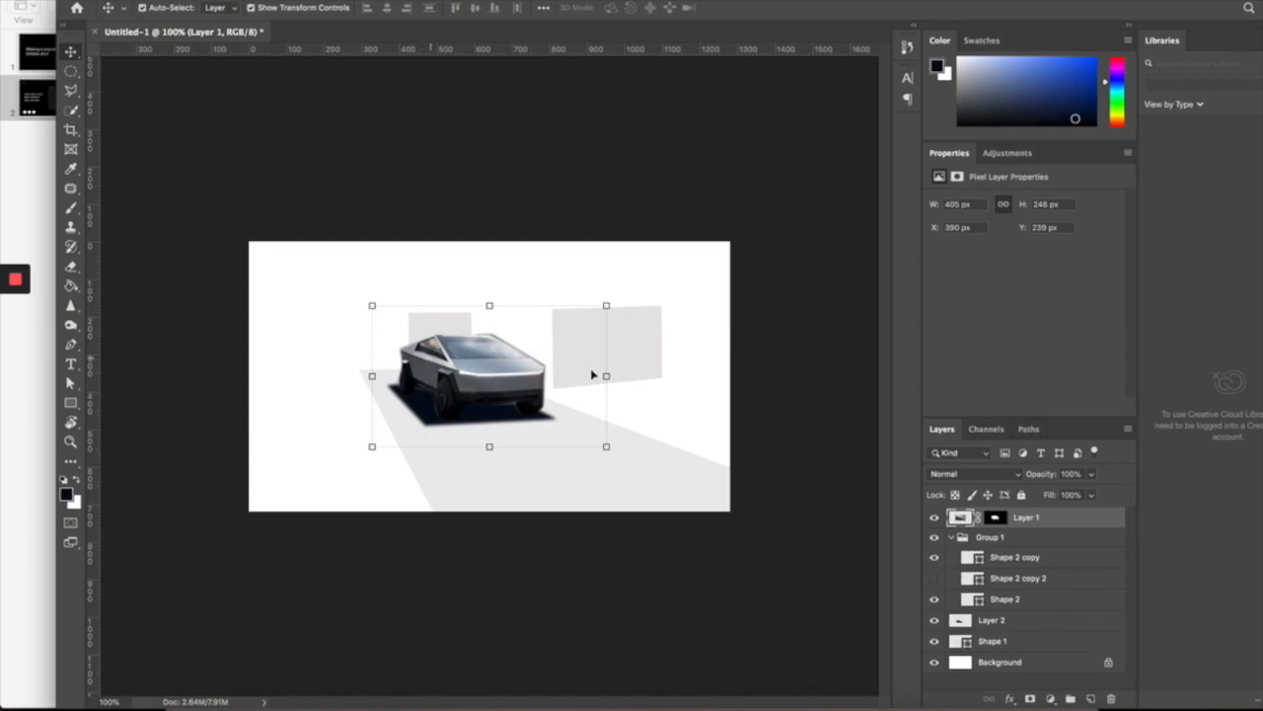
click(657, 359)
click(721, 320)
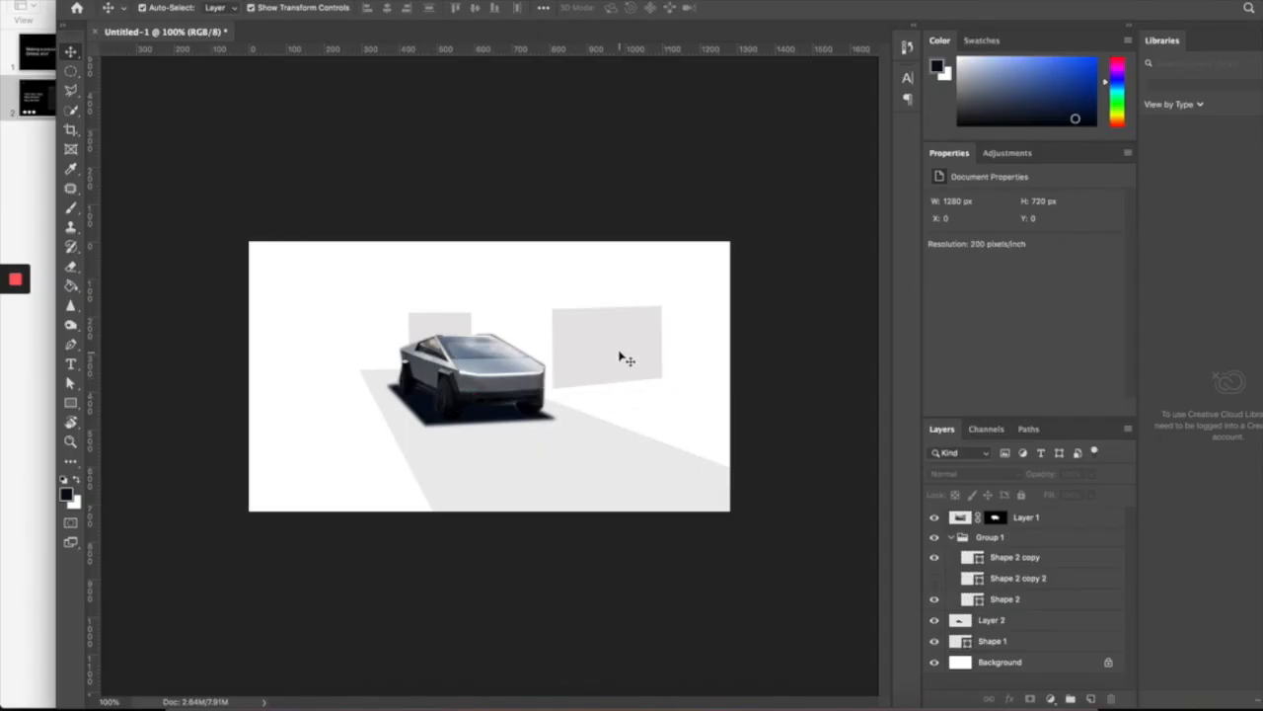
click(620, 353)
key(a)
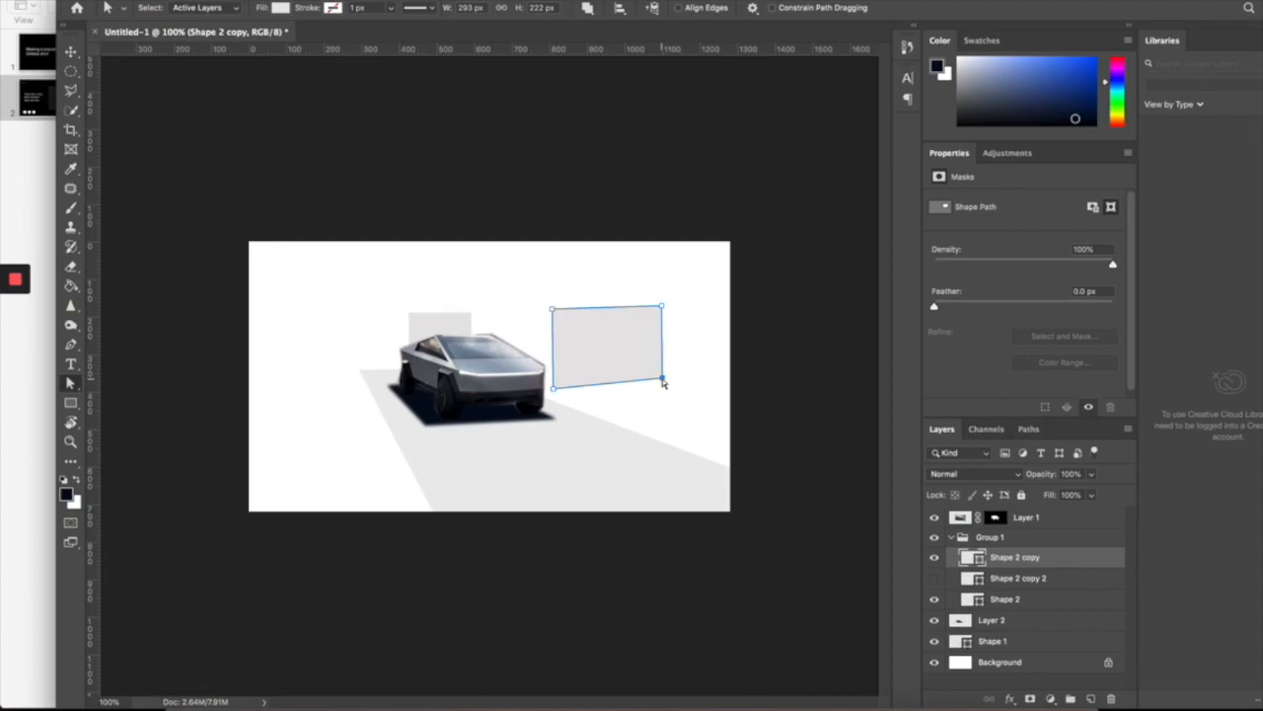
- Pull Shape 2 copy's bottom-right anchor slightly lower to skew the right panel, then deselect
drag(664, 385, 665, 387)
key(v)
click(770, 381)
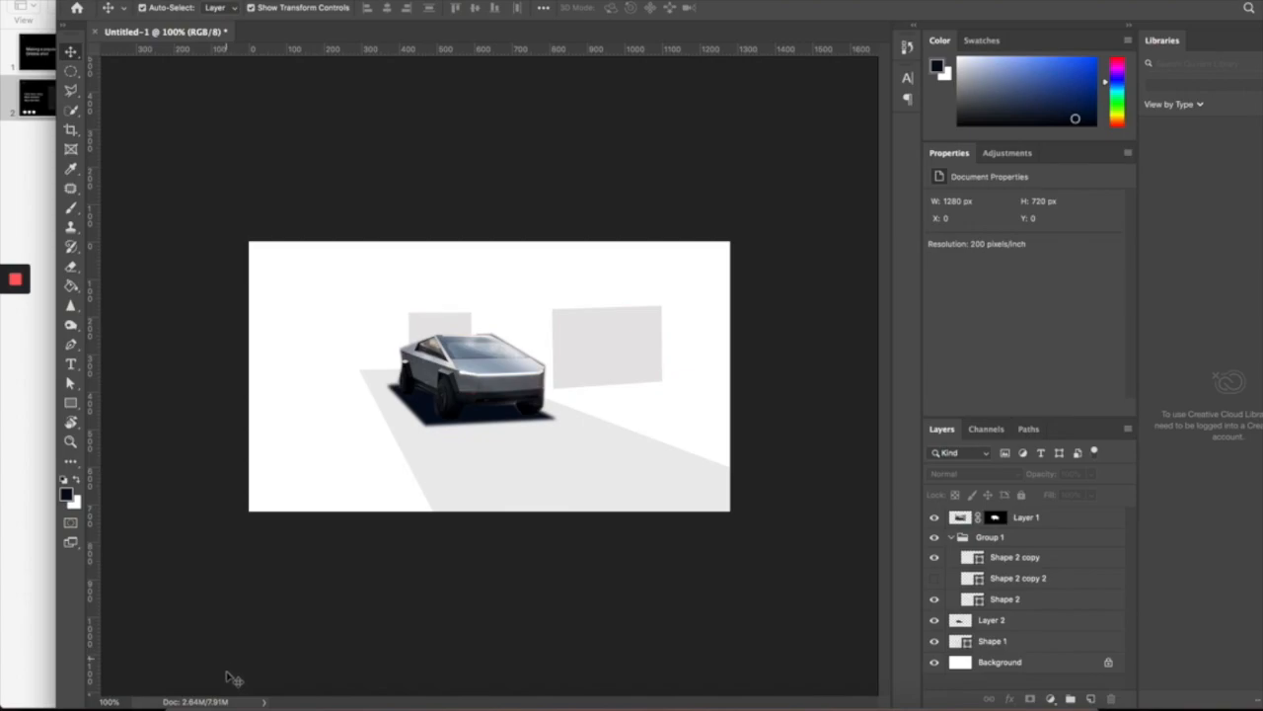
mouse_move(215, 705)
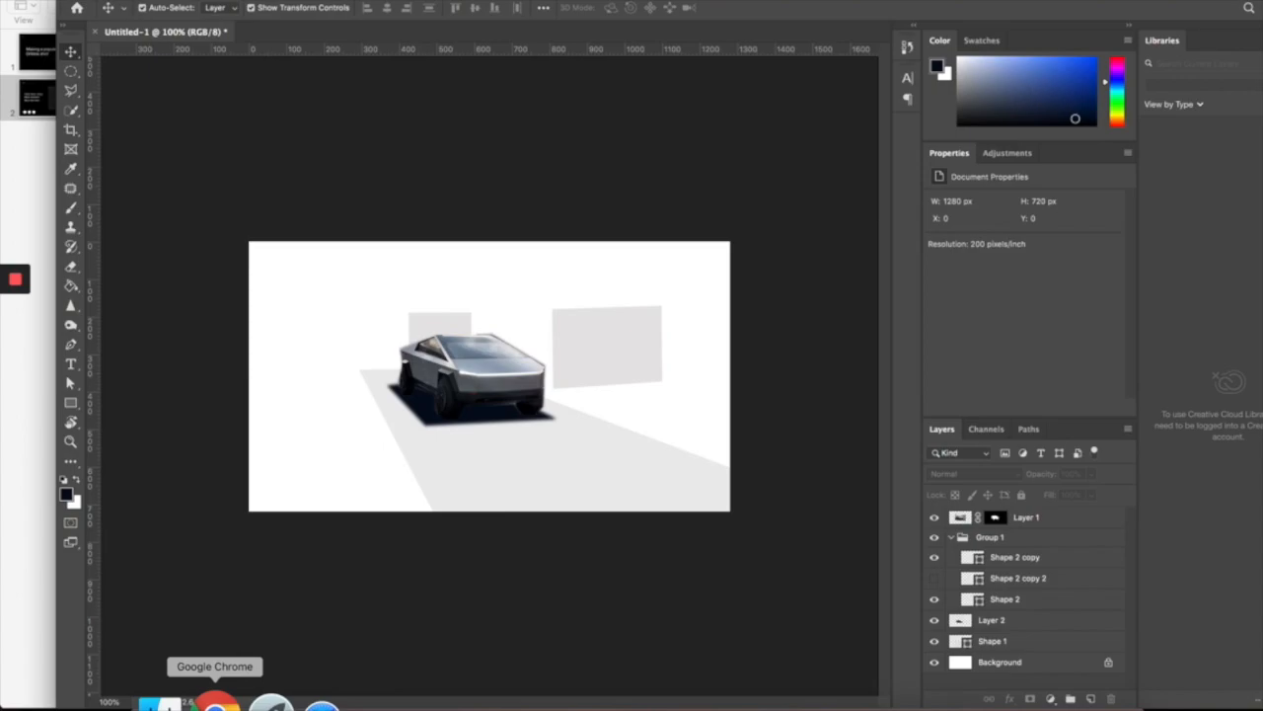
click(1061, 518)
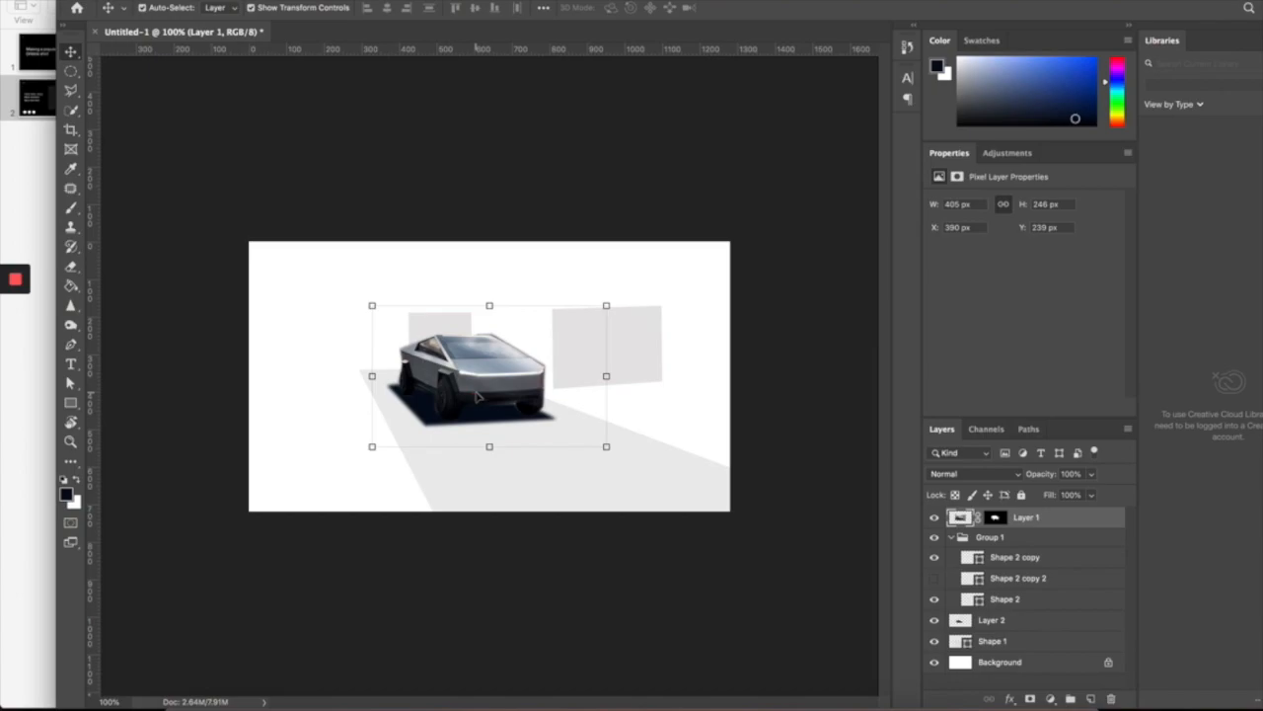
- Bring up the 3DExport Cyber Truck page in Chrome and browse its gallery renders, ending on the top-down view
click(203, 698)
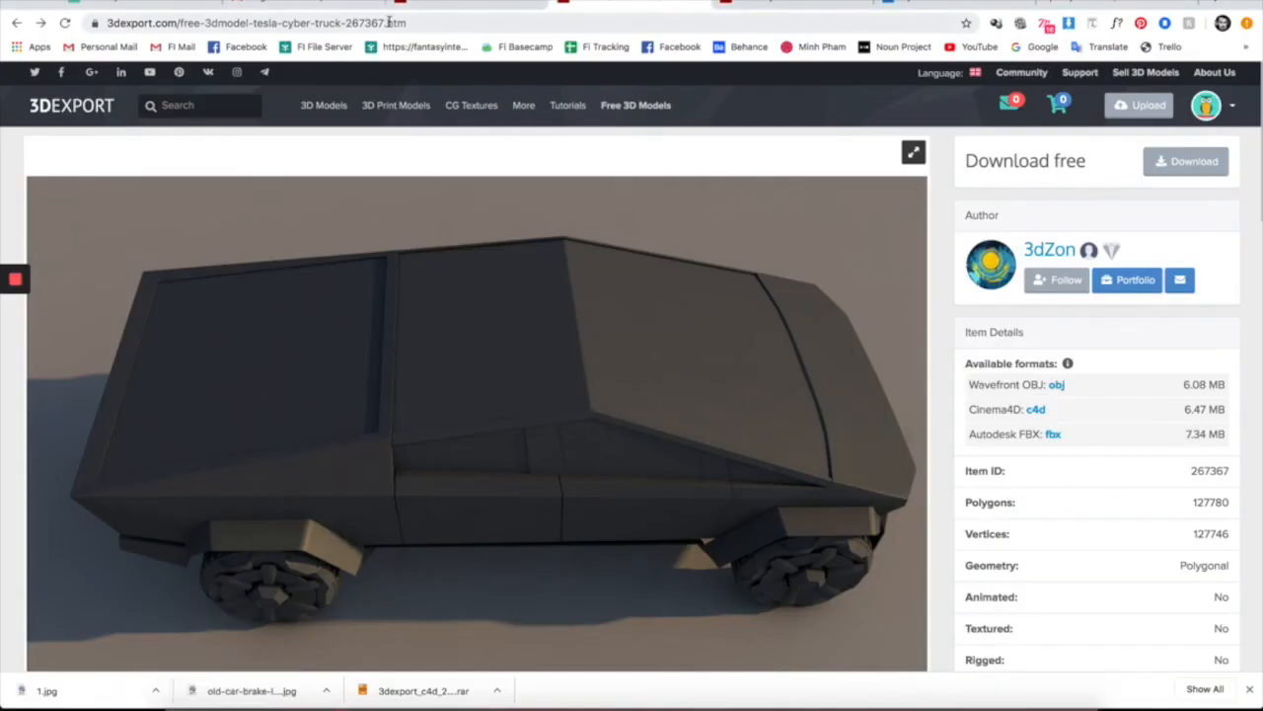
scroll(621, 493, down, 1)
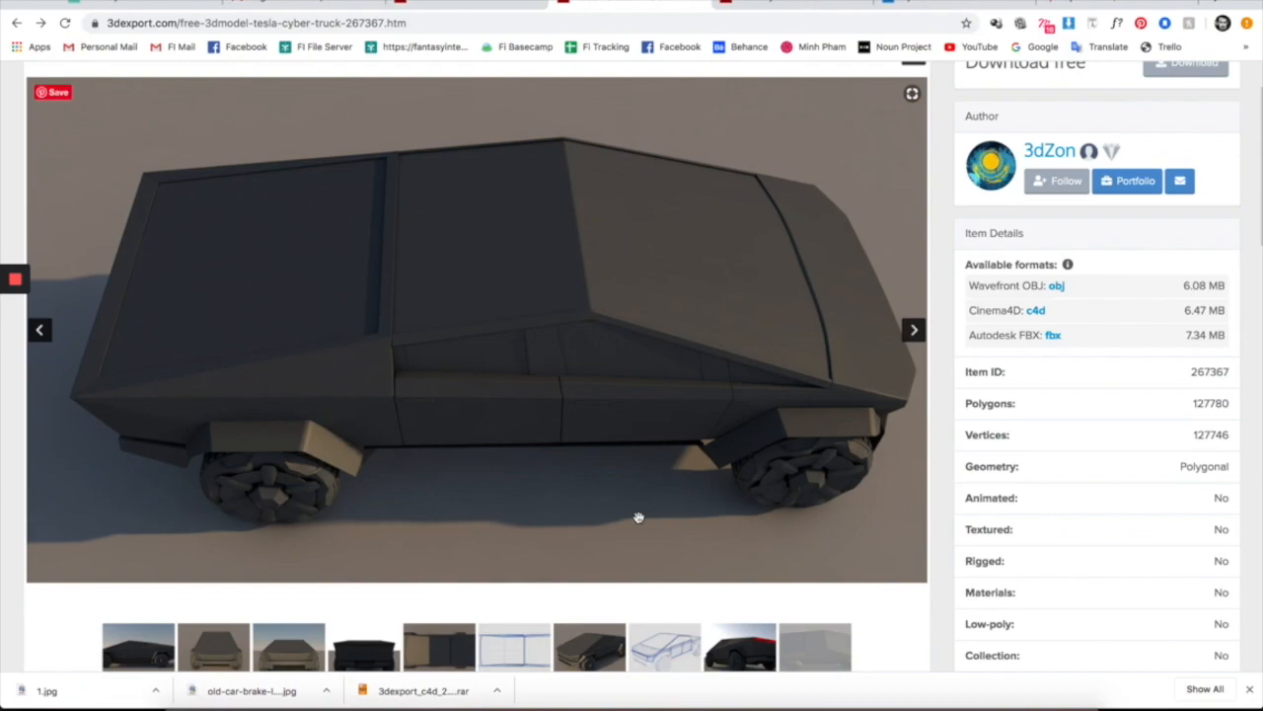
click(296, 646)
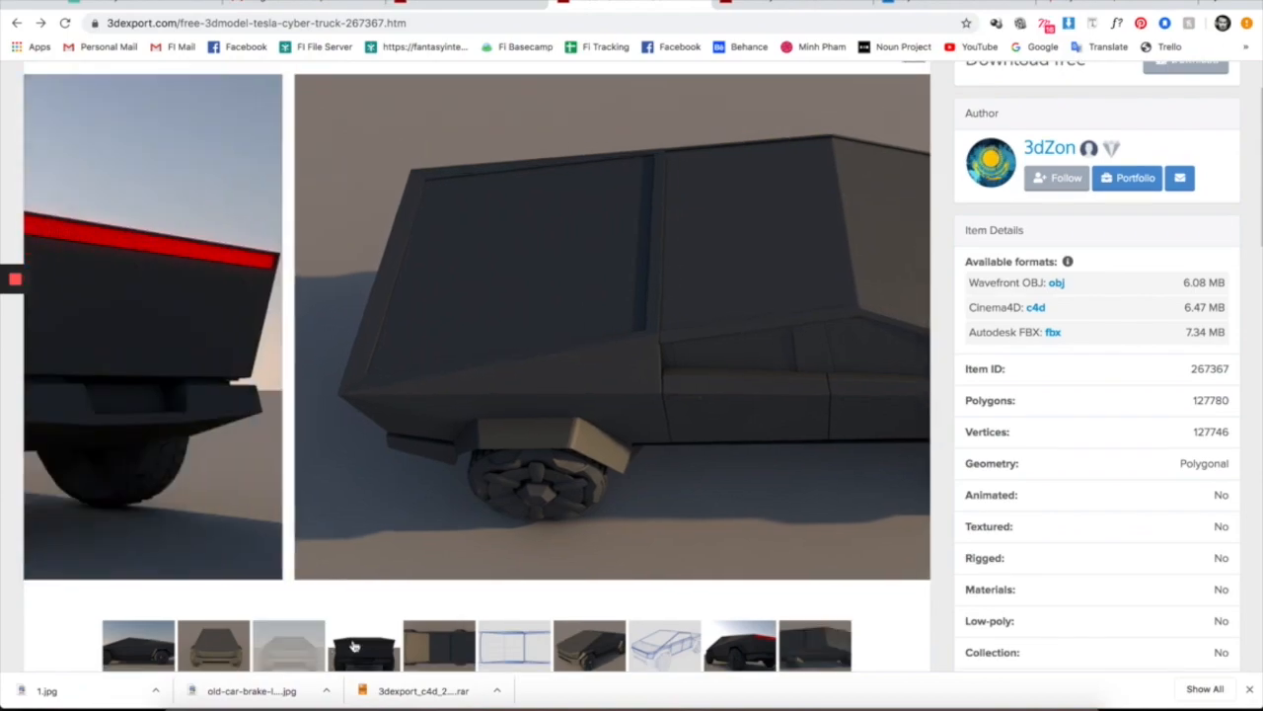
click(375, 647)
click(456, 651)
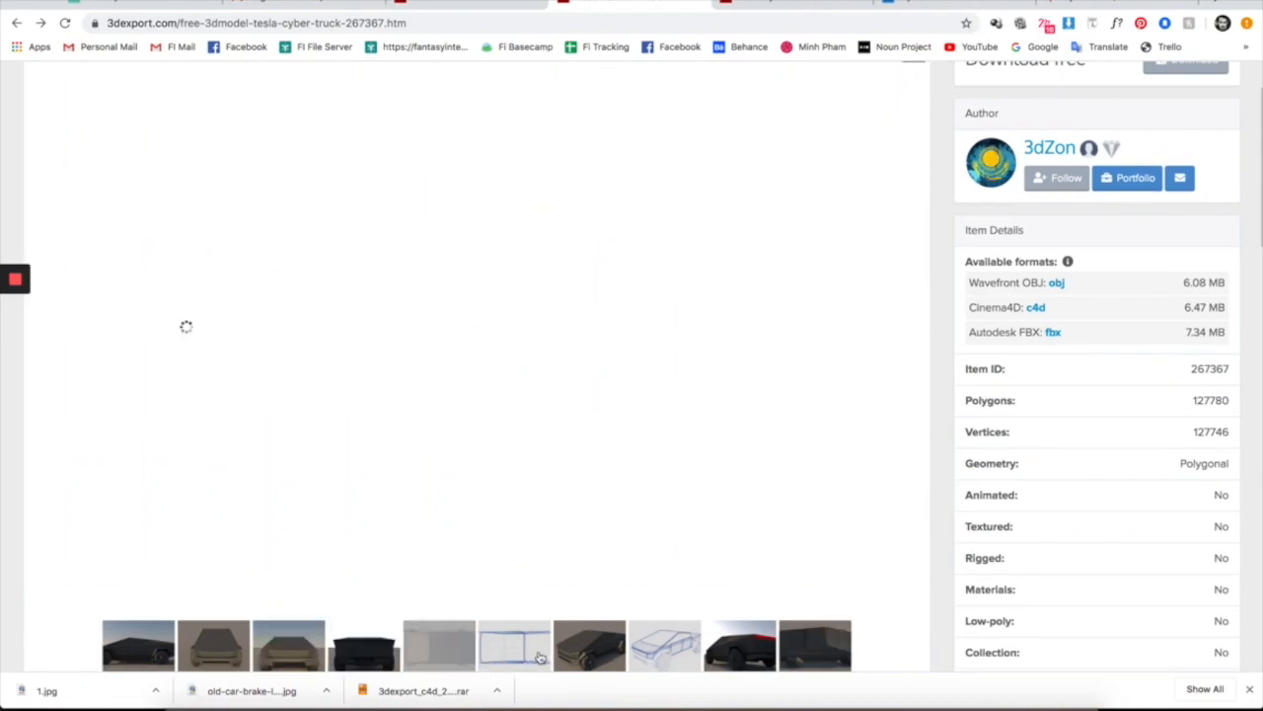
click(595, 650)
click(747, 652)
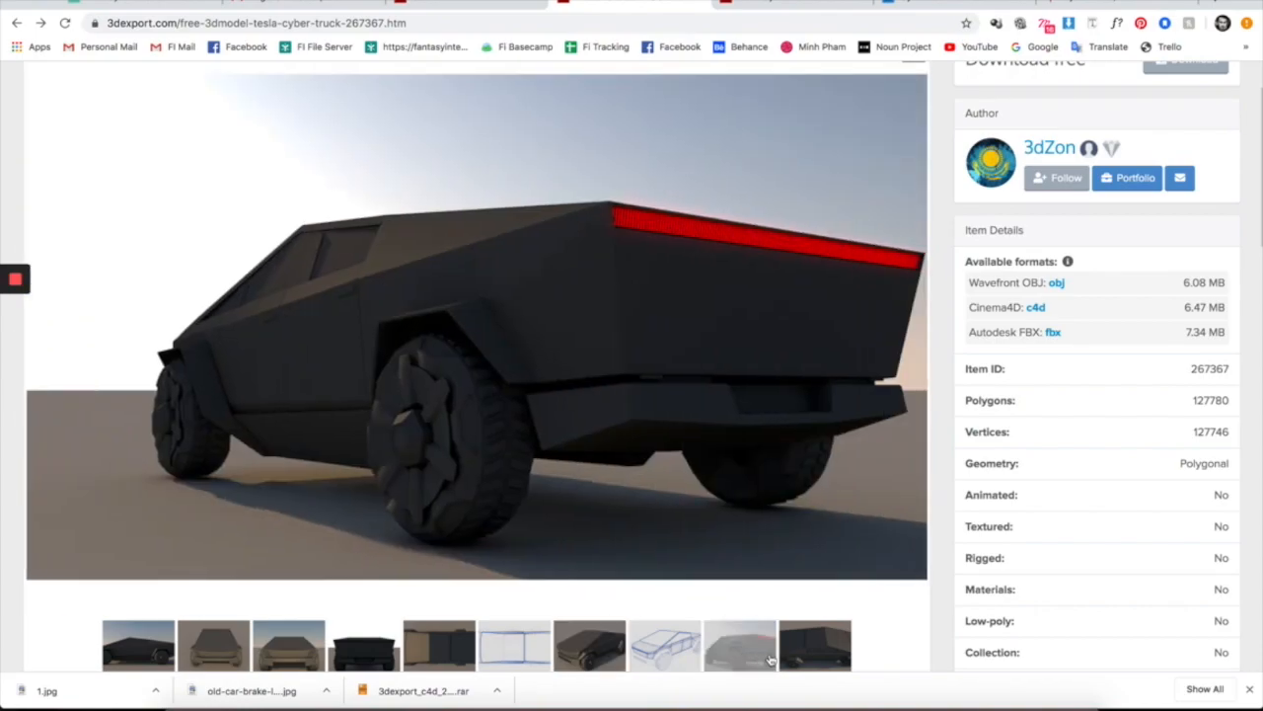
click(815, 656)
- Show the truck's side-view render in the gallery
scroll(463, 344, up, 1)
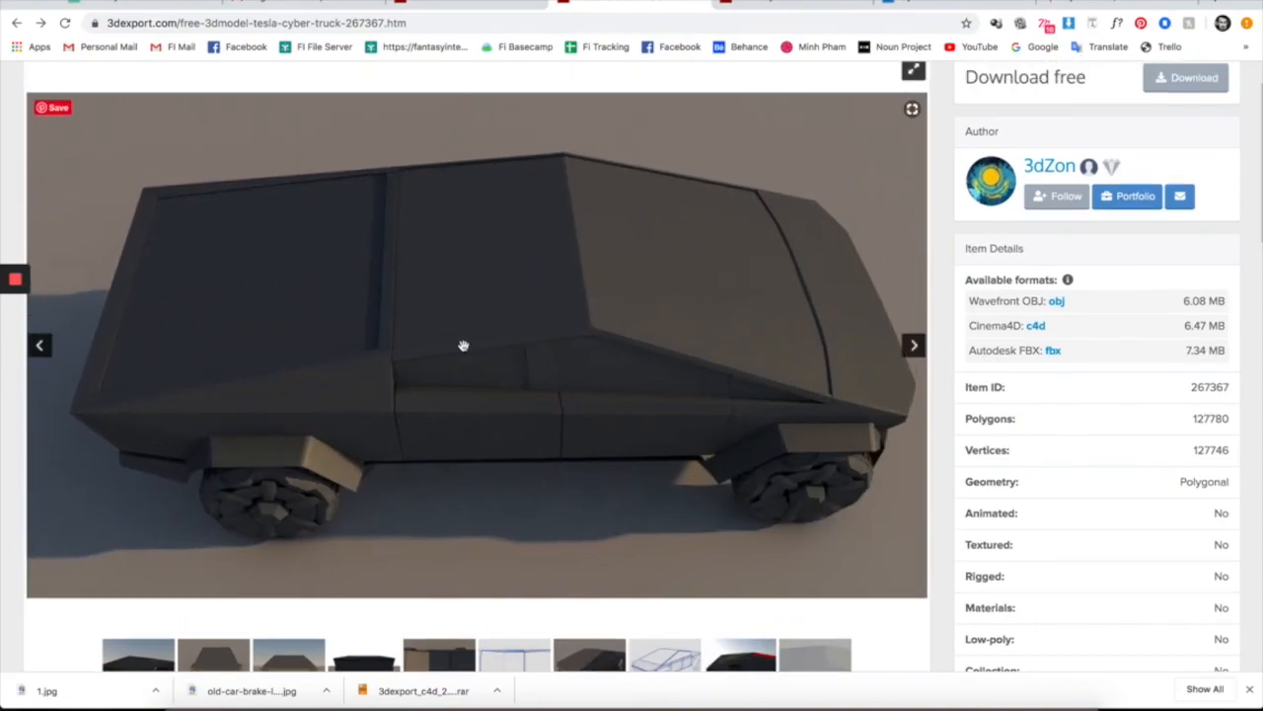
scroll(463, 346, down, 1)
scroll(463, 345, up, 3)
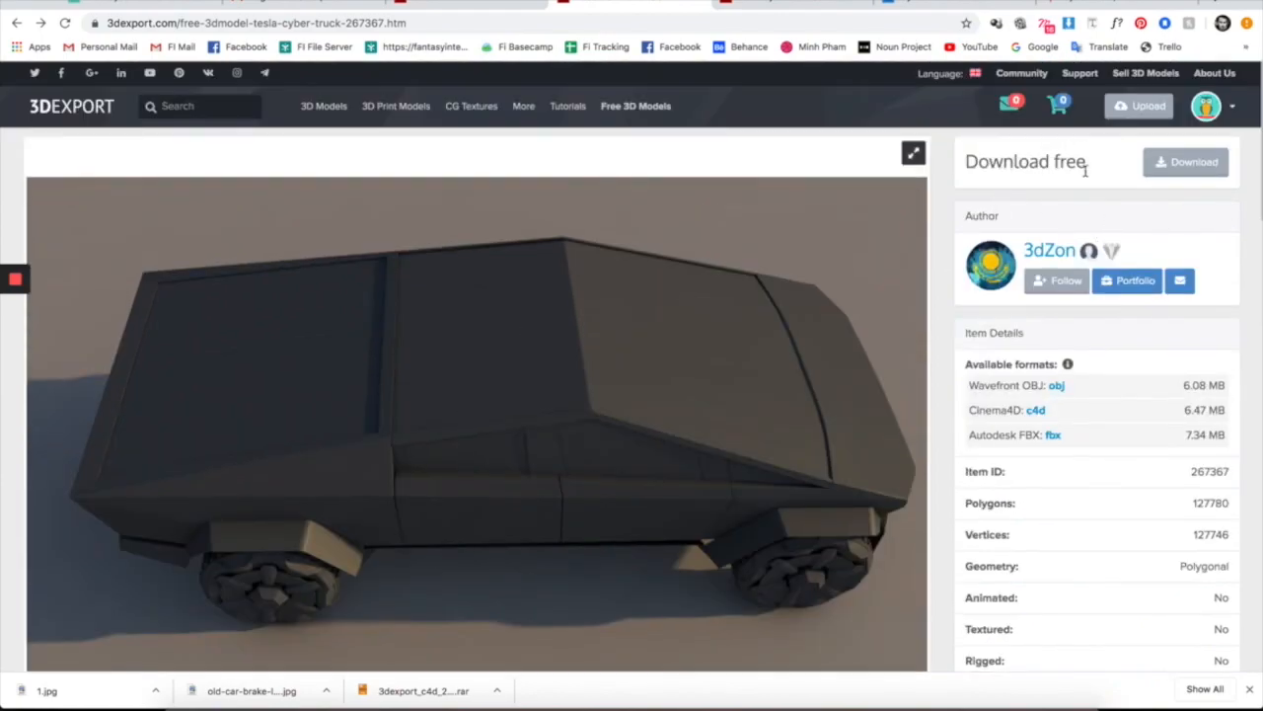
scroll(680, 302, down, 1)
scroll(495, 465, down, 2)
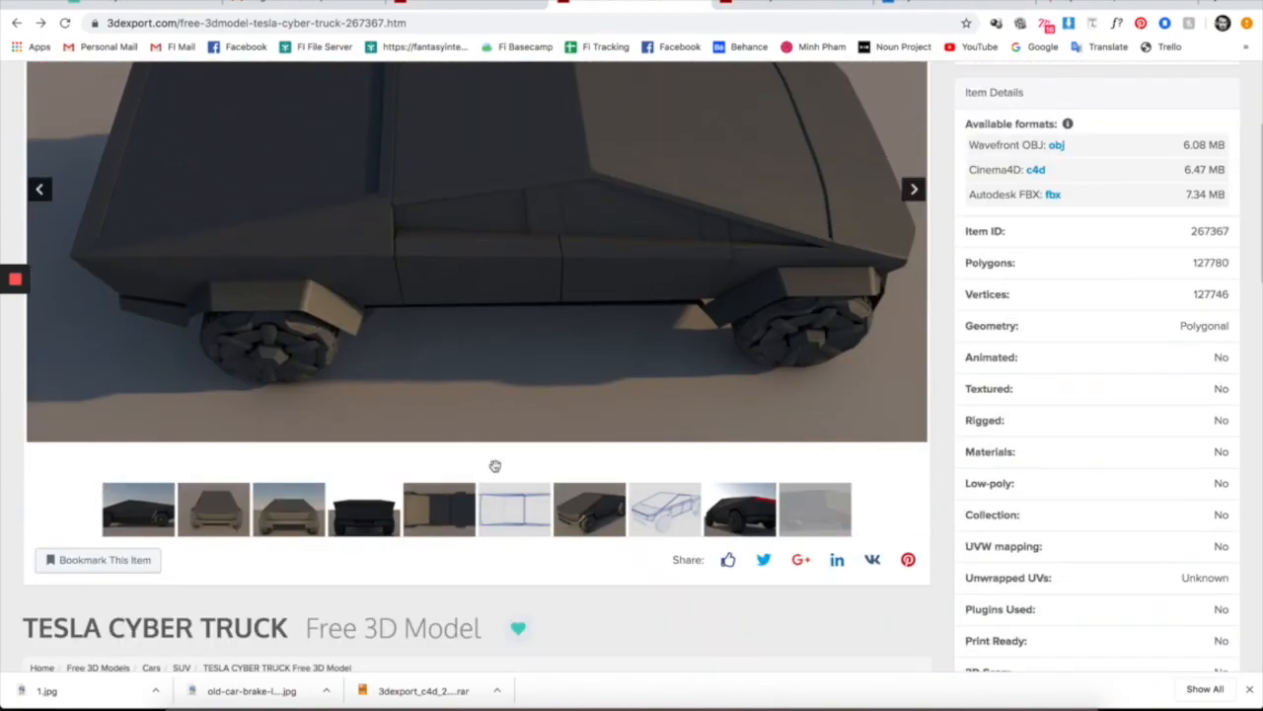
click(143, 508)
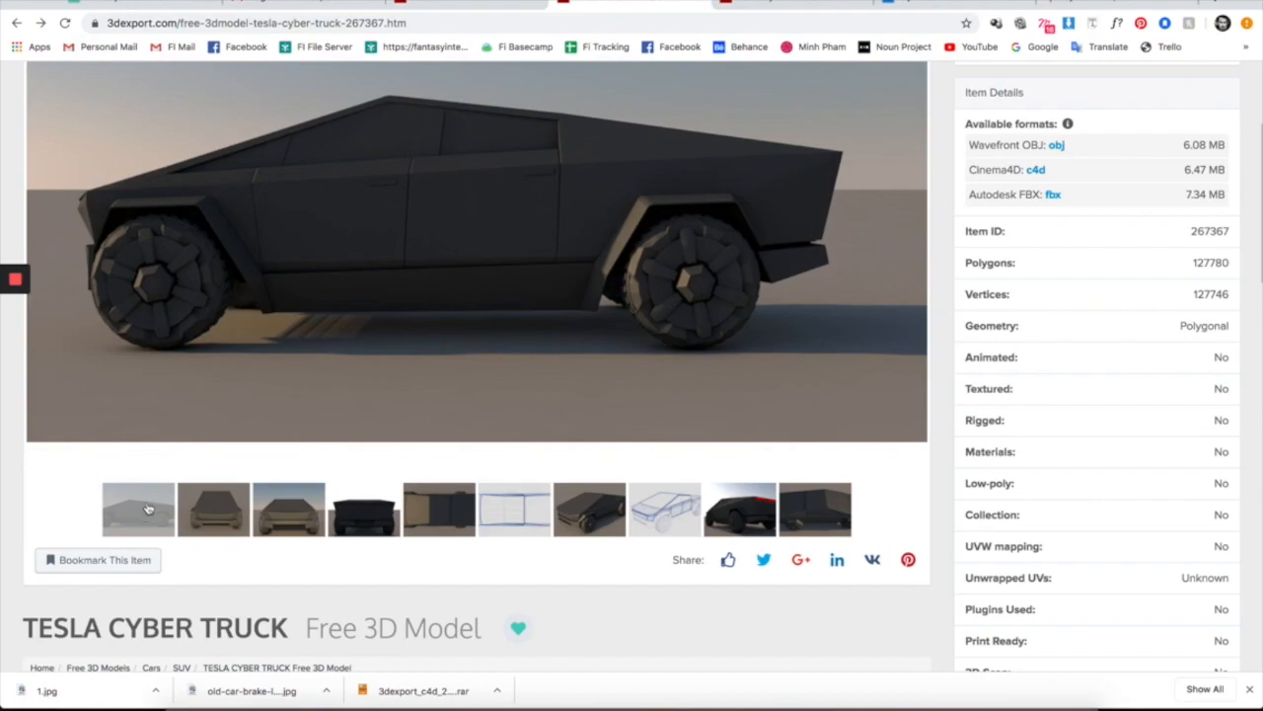
scroll(498, 291, up, 2)
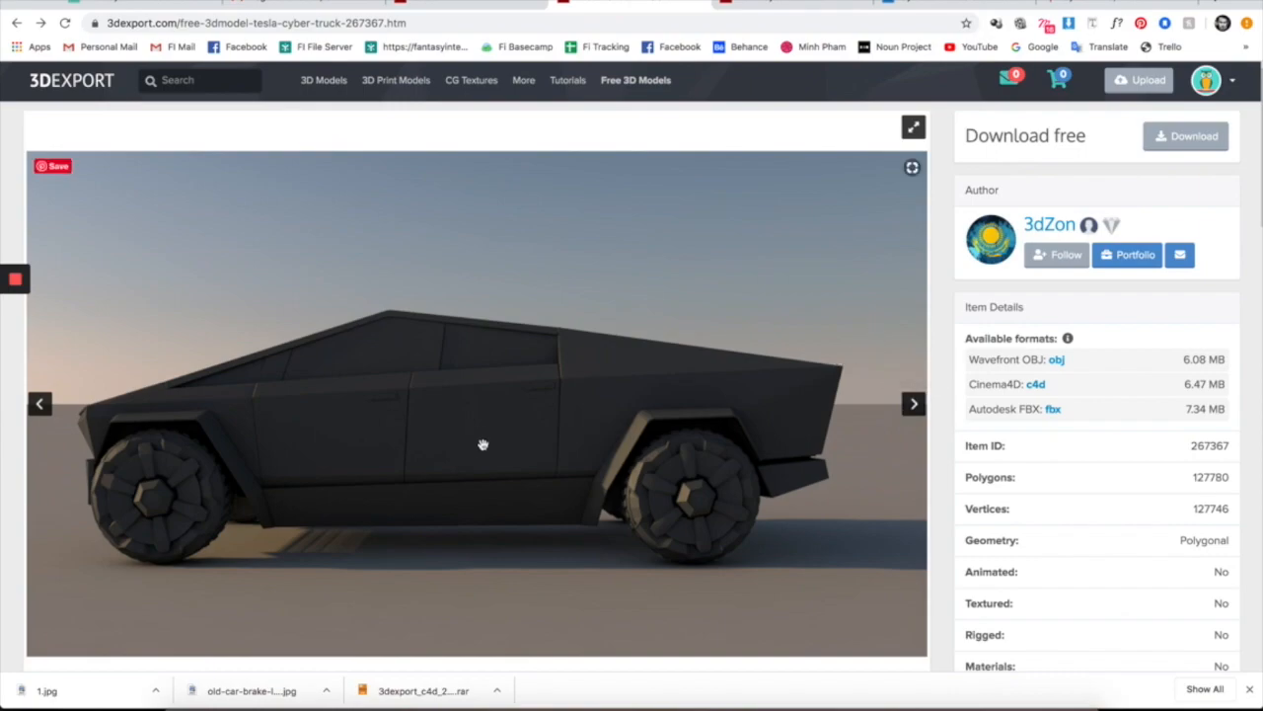
- Show the Cyber Truck's front-view render from the third gallery thumbnail
scroll(449, 553, down, 3)
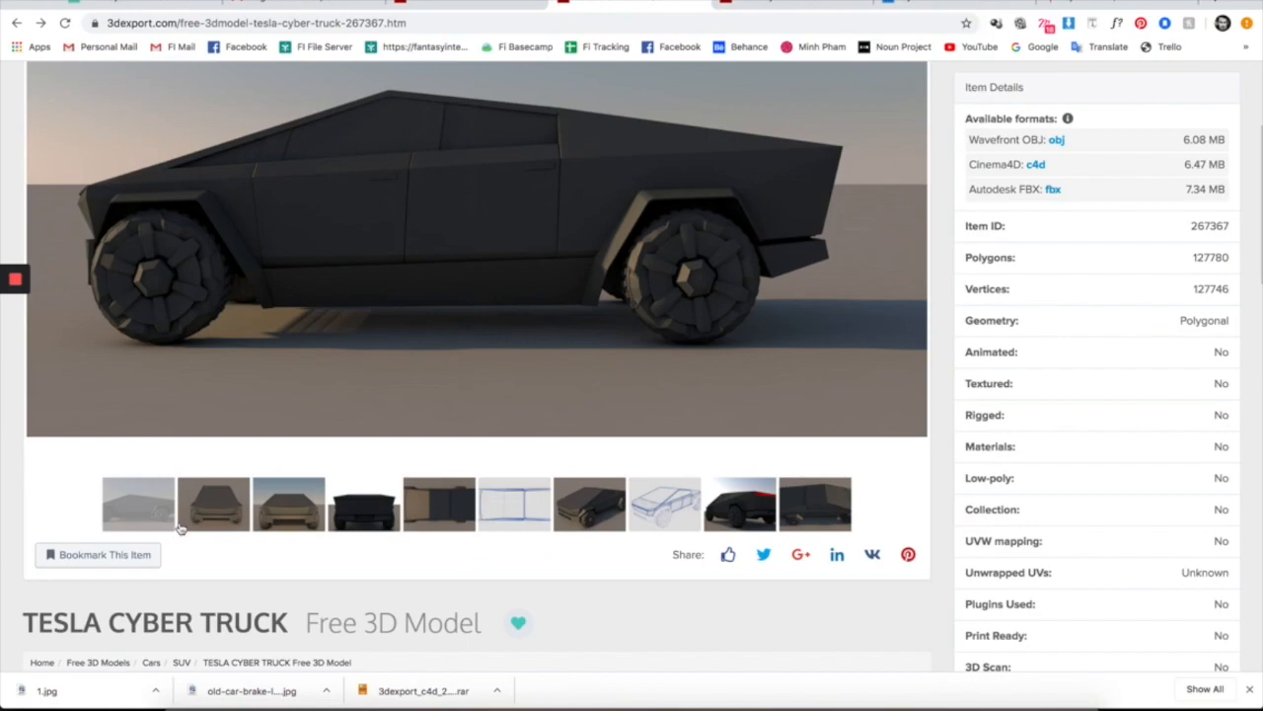
click(288, 514)
scroll(607, 419, up, 3)
scroll(375, 446, down, 3)
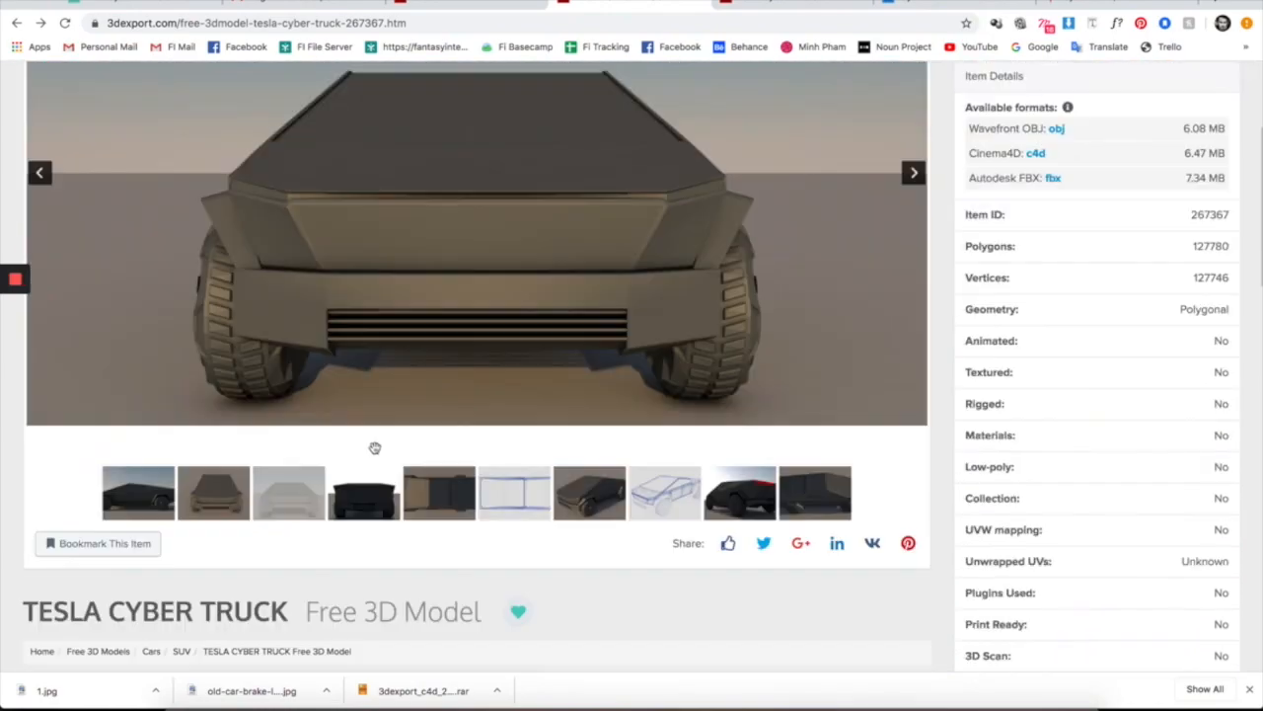
scroll(443, 446, up, 2)
scroll(443, 446, up, 2)
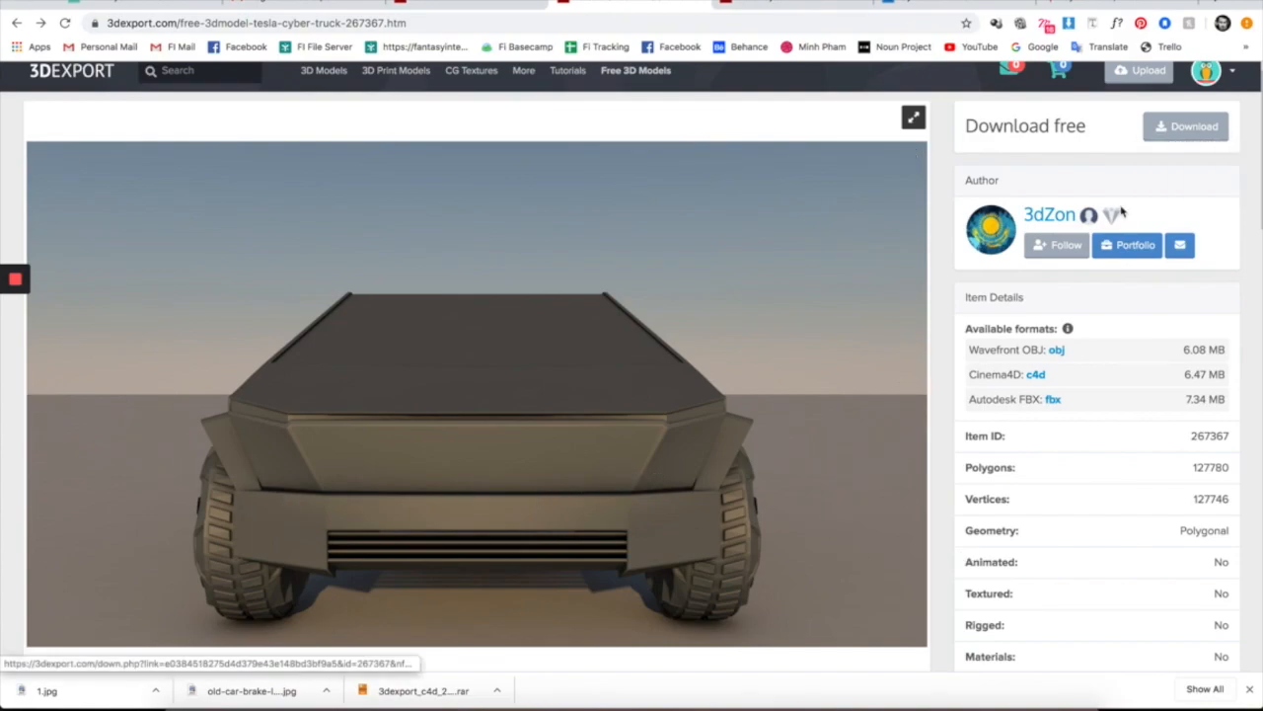
- Download the model in a chosen format and move to the tesla.com Cybertruck tab
click(1179, 138)
click(1176, 174)
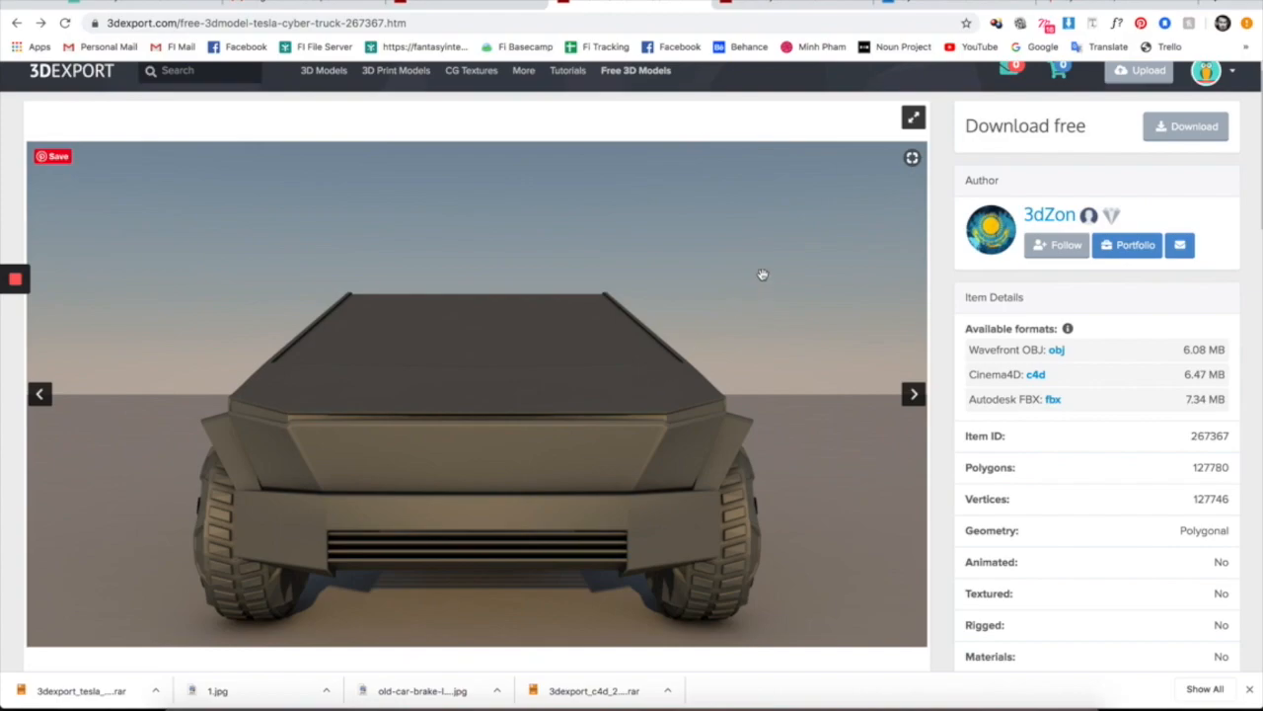
click(1098, 8)
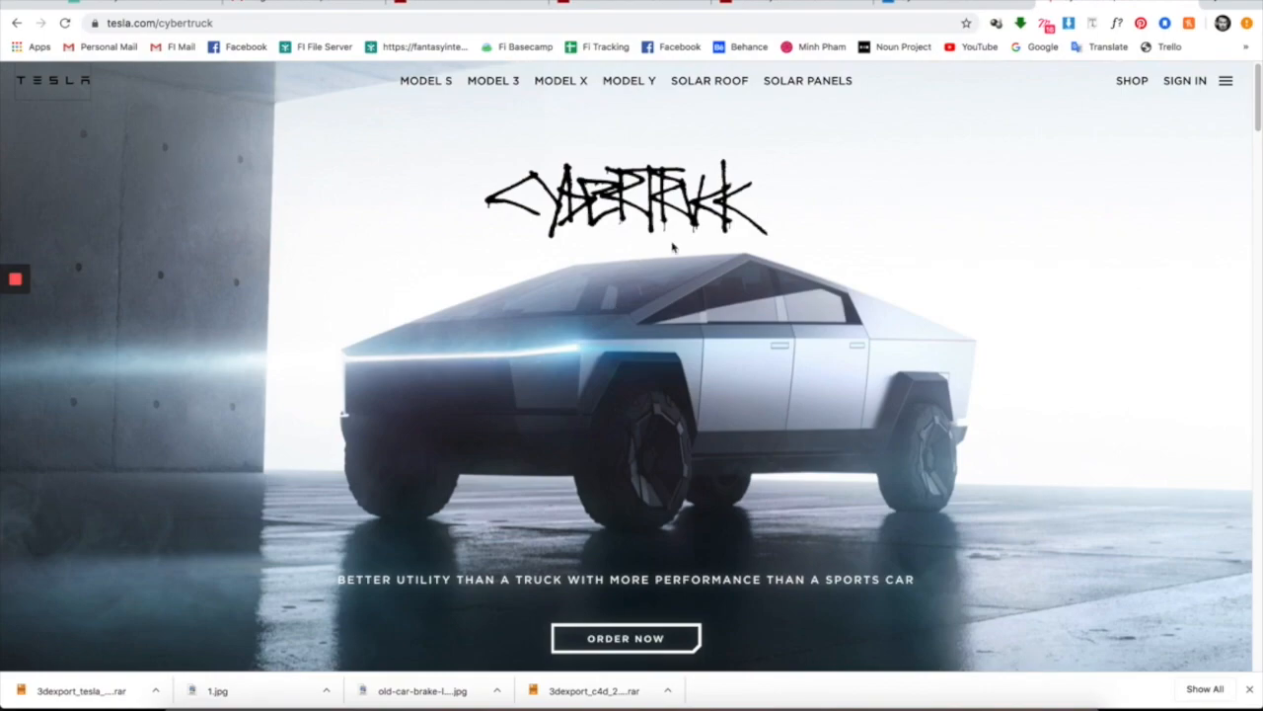
- Scroll the Cybertruck page and highlight the stainless steel heading and description
scroll(673, 247, down, 5)
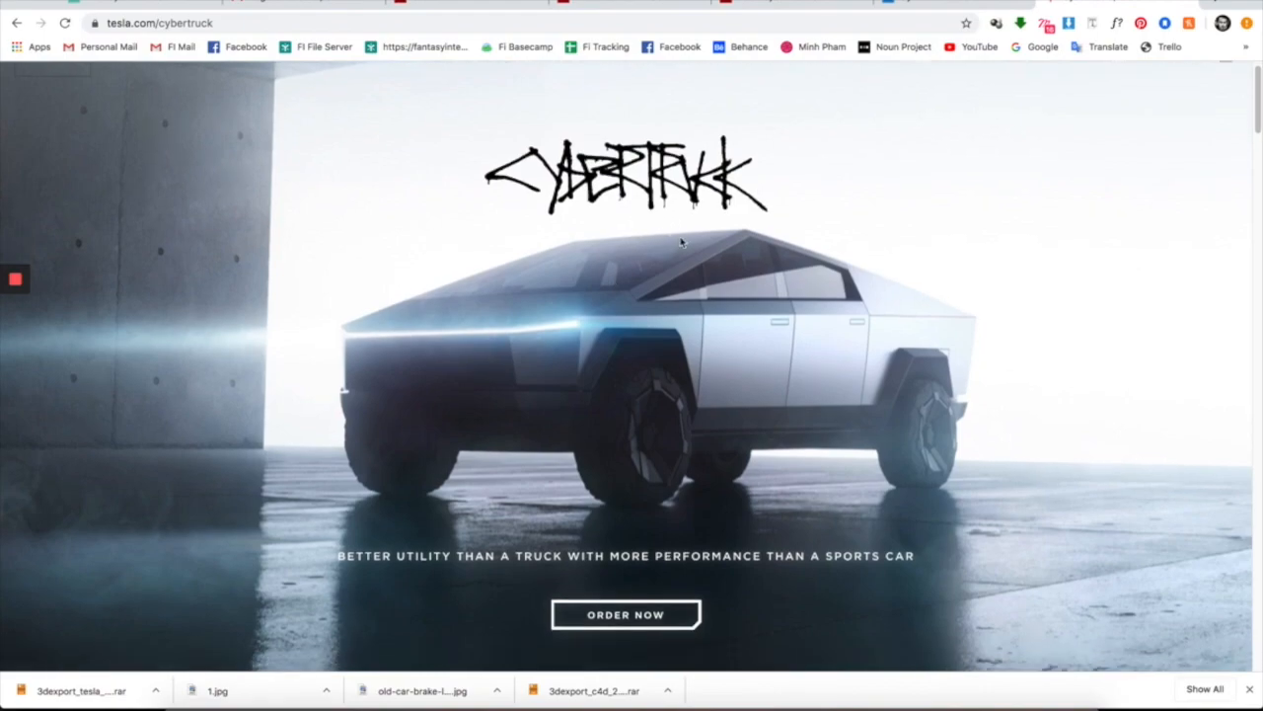
scroll(678, 240, down, 5)
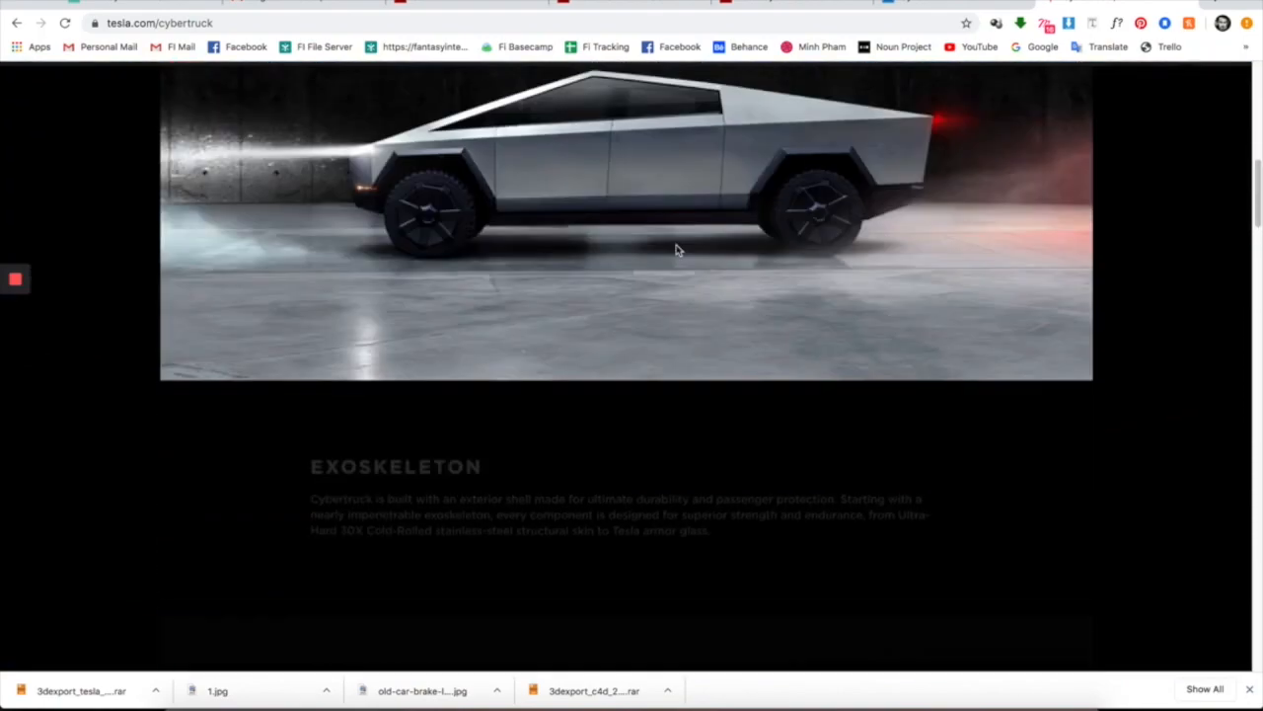
drag(308, 400, 741, 474)
click(736, 460)
scroll(736, 460, down, 4)
scroll(592, 469, down, 4)
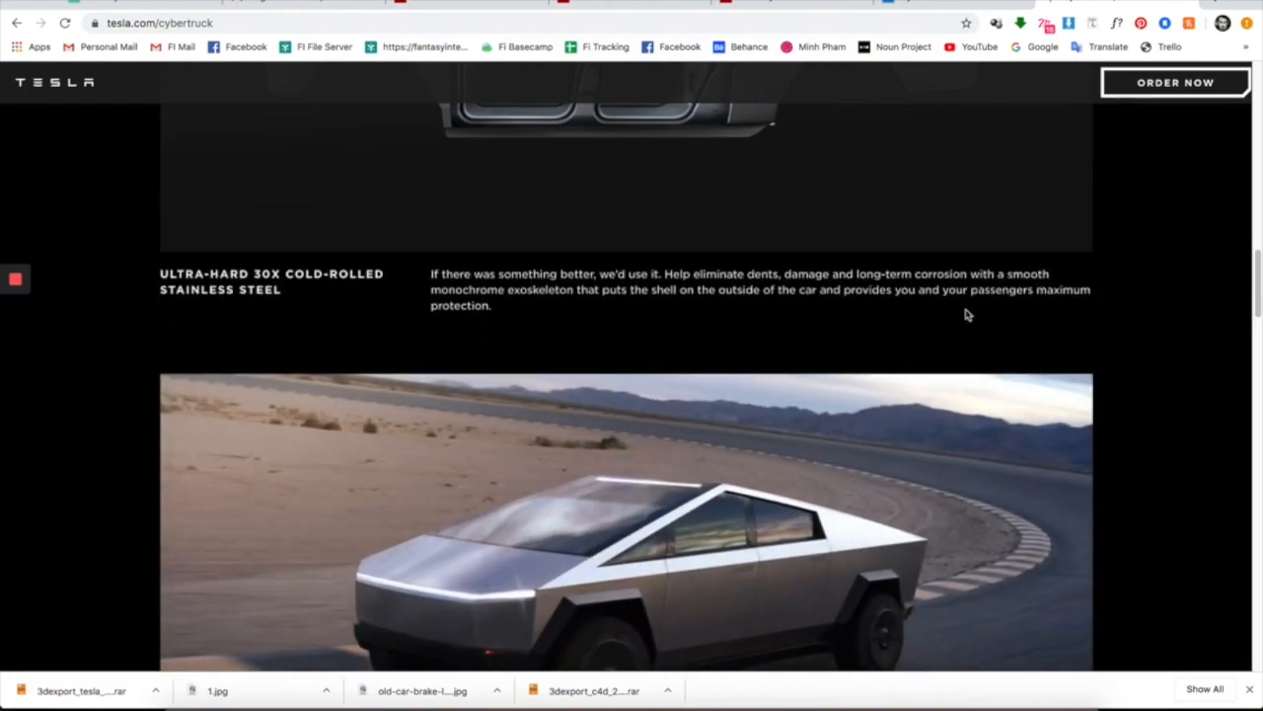
drag(510, 319, 156, 286)
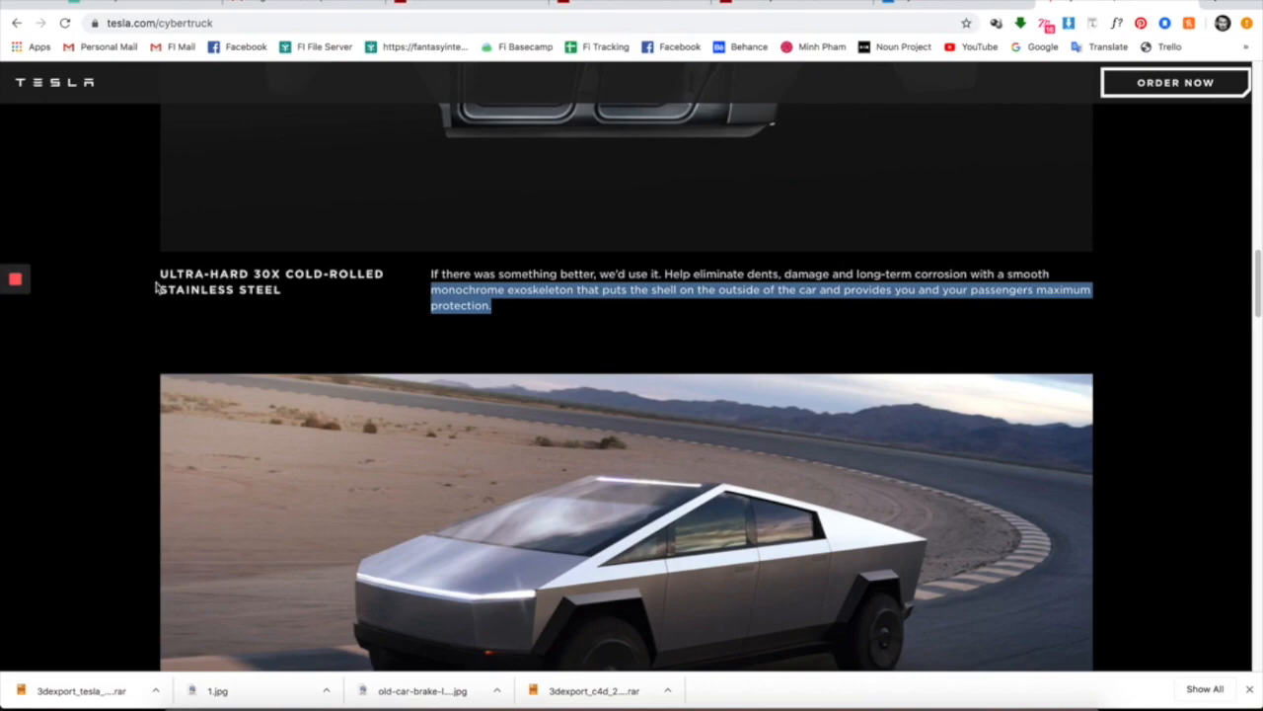
drag(156, 281, 473, 313)
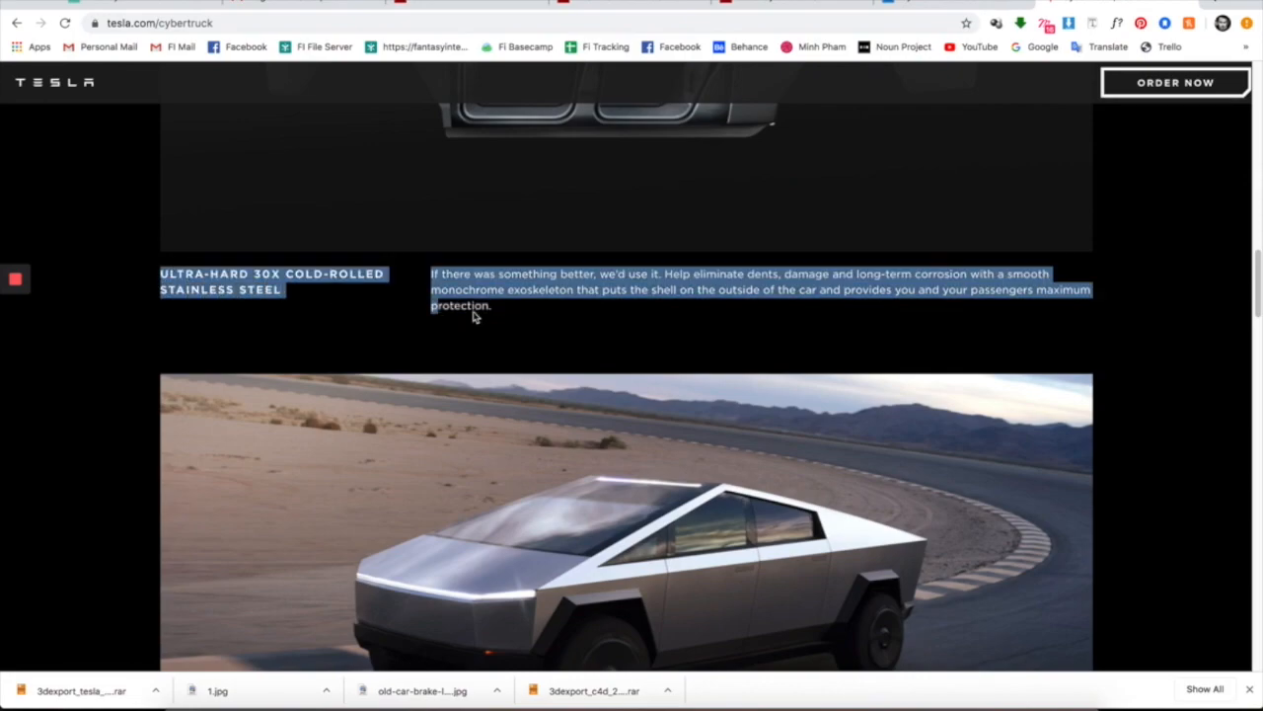
click(539, 313)
- Select the Tesla Armor Glass paragraph and glance at the Photoshop mockup before returning
scroll(539, 314, down, 7)
drag(538, 296, 378, 251)
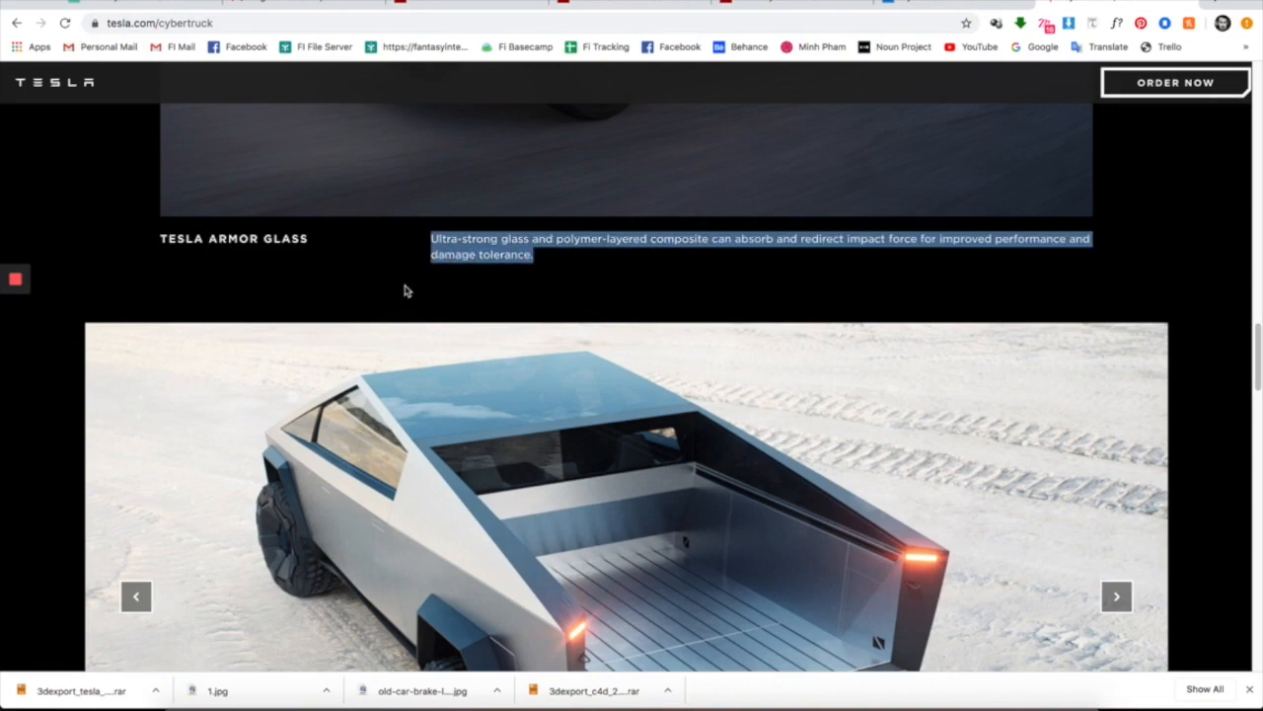
click(162, 241)
drag(554, 261, 156, 243)
click(395, 686)
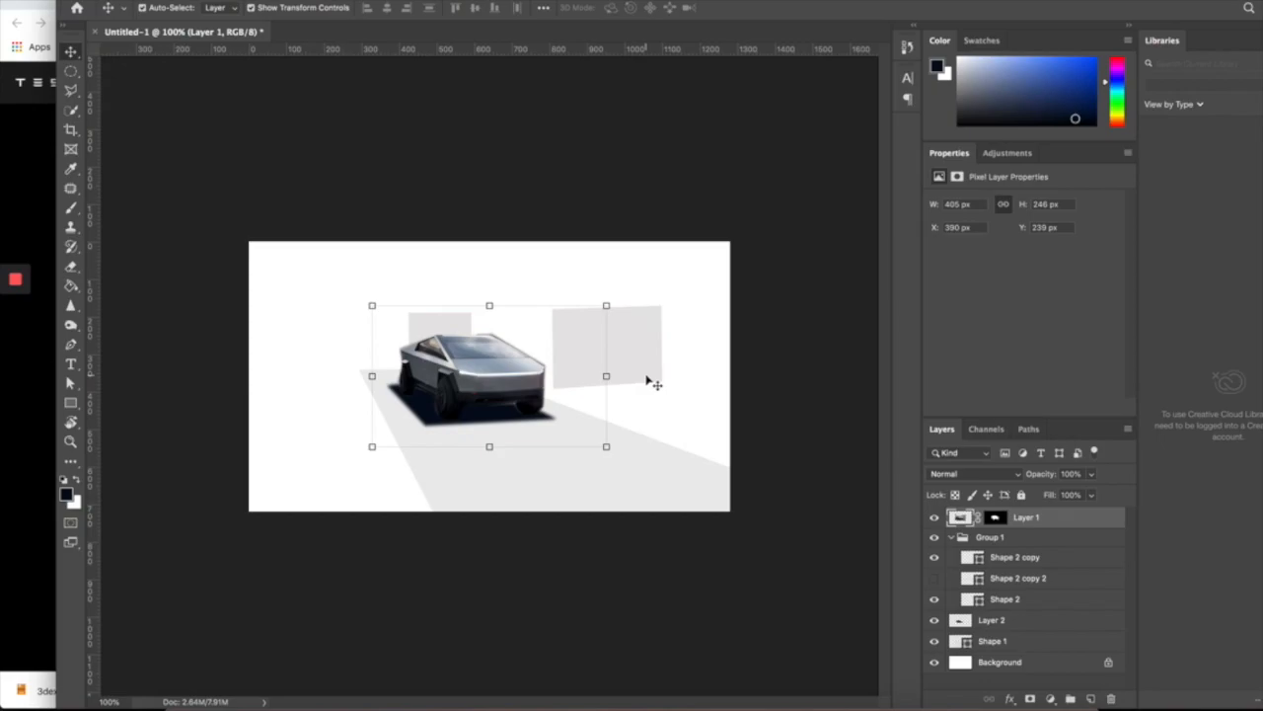
click(211, 688)
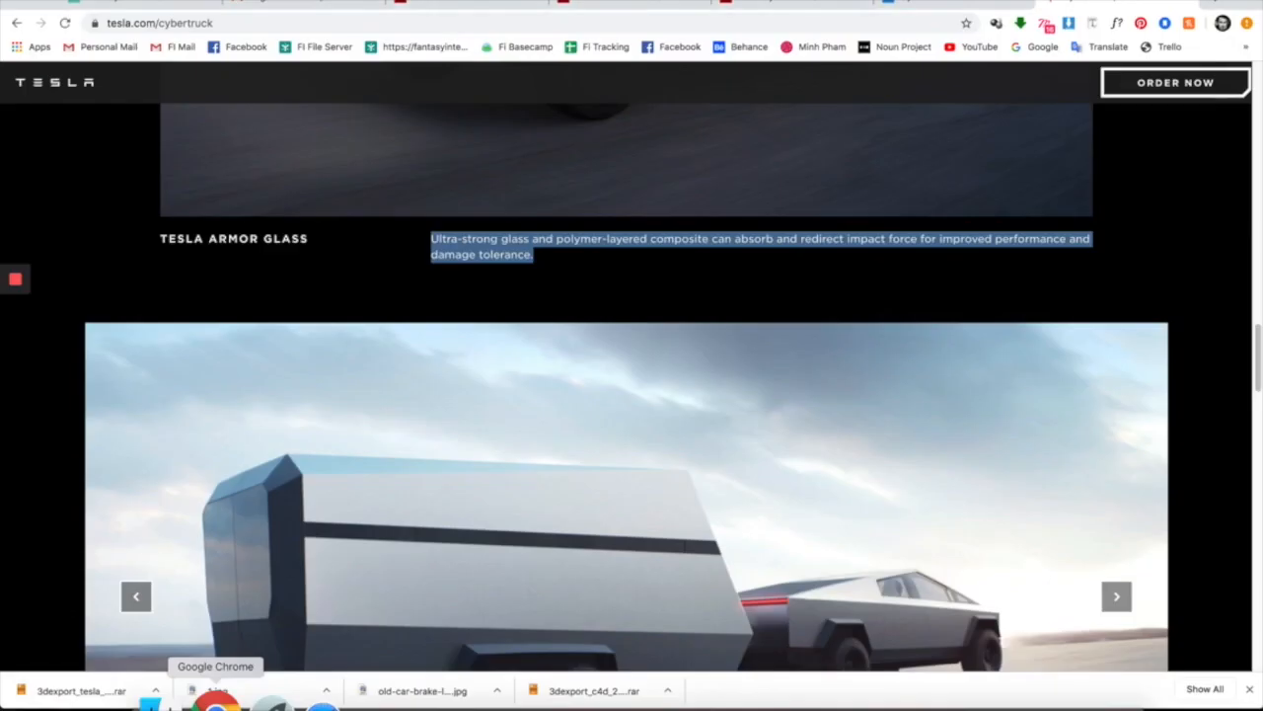
- Scroll through the performance and specs sections, ending on Tesla Armor Glass
scroll(591, 374, down, 5)
scroll(587, 359, down, 8)
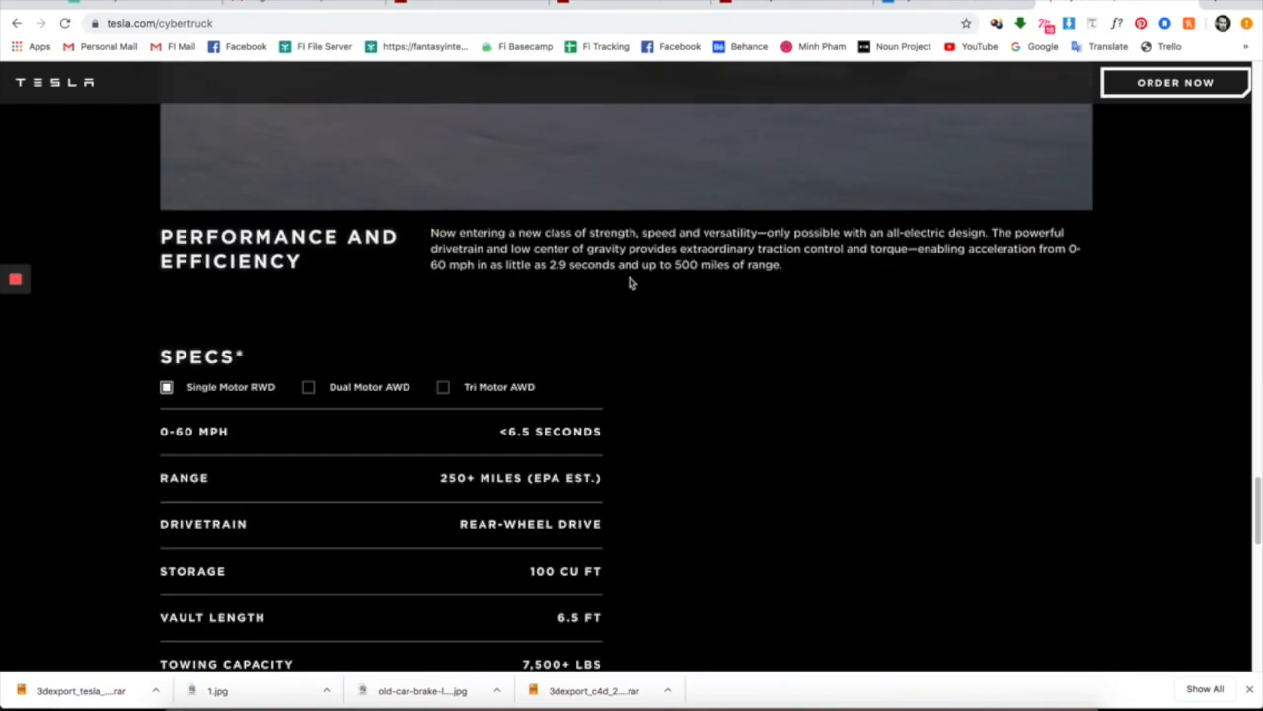
scroll(447, 293, up, 5)
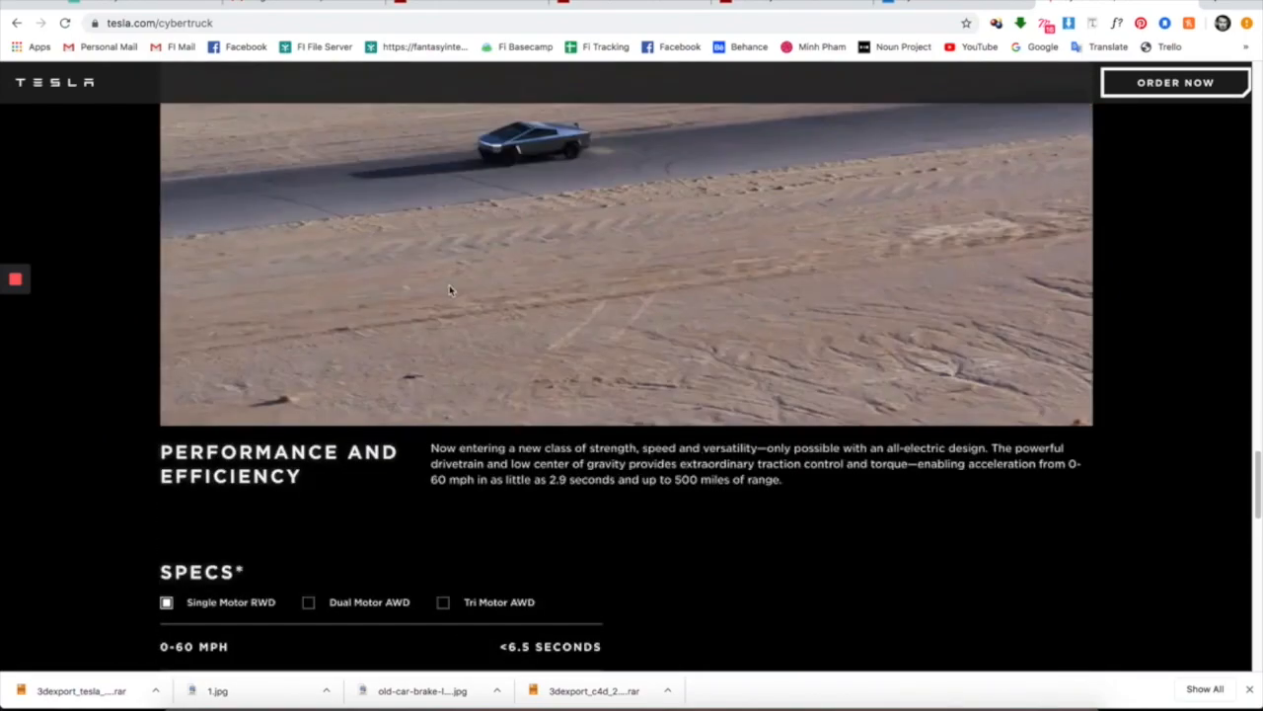
scroll(490, 468, up, 5)
scroll(484, 412, up, 5)
scroll(473, 380, up, 3)
scroll(473, 380, down, 5)
scroll(473, 379, up, 4)
scroll(475, 375, up, 3)
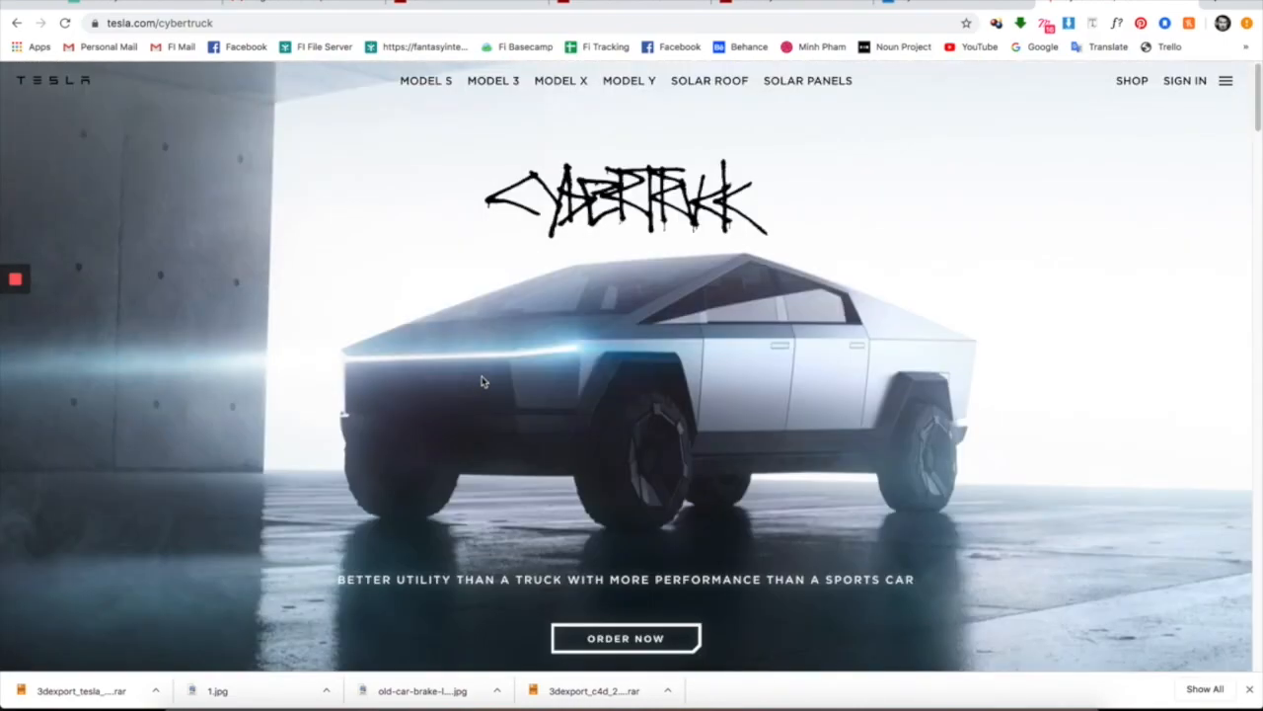
scroll(482, 376, down, 5)
scroll(483, 365, up, 5)
scroll(520, 397, down, 20)
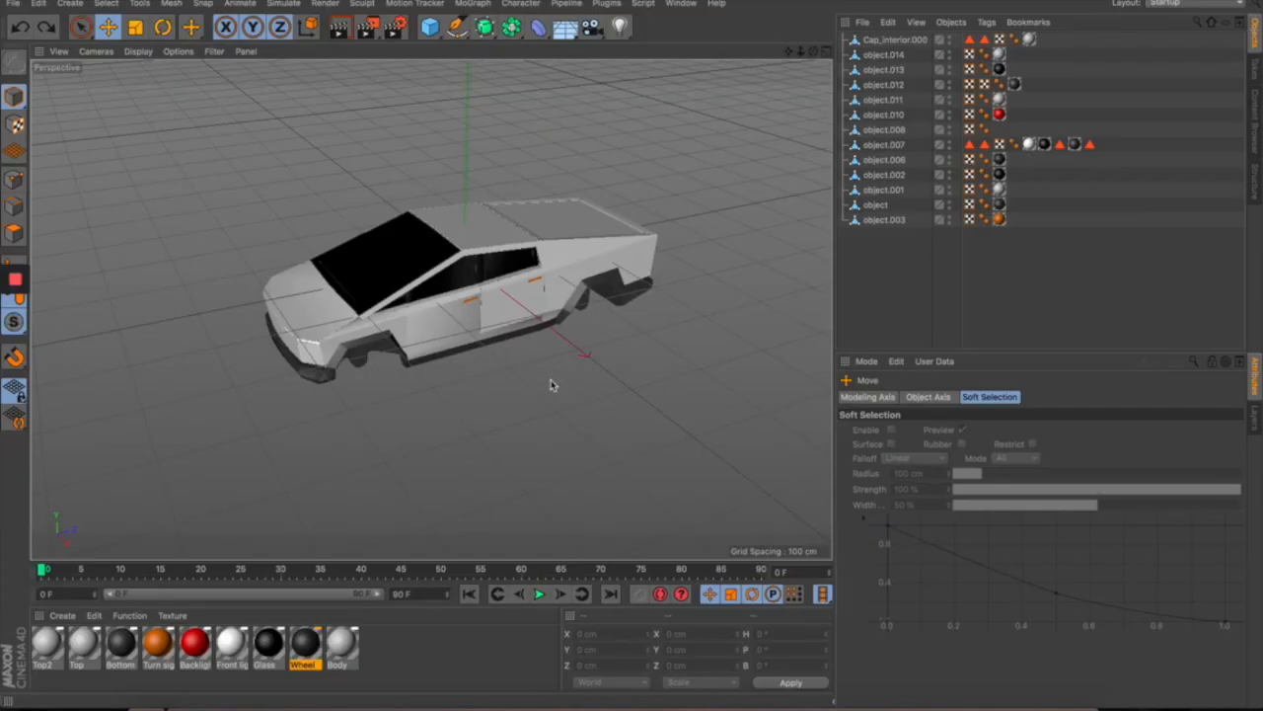
- Orbit the Cybertruck model from several angles, then switch to the Wheels.c4d scene
drag(461, 412, 748, 370)
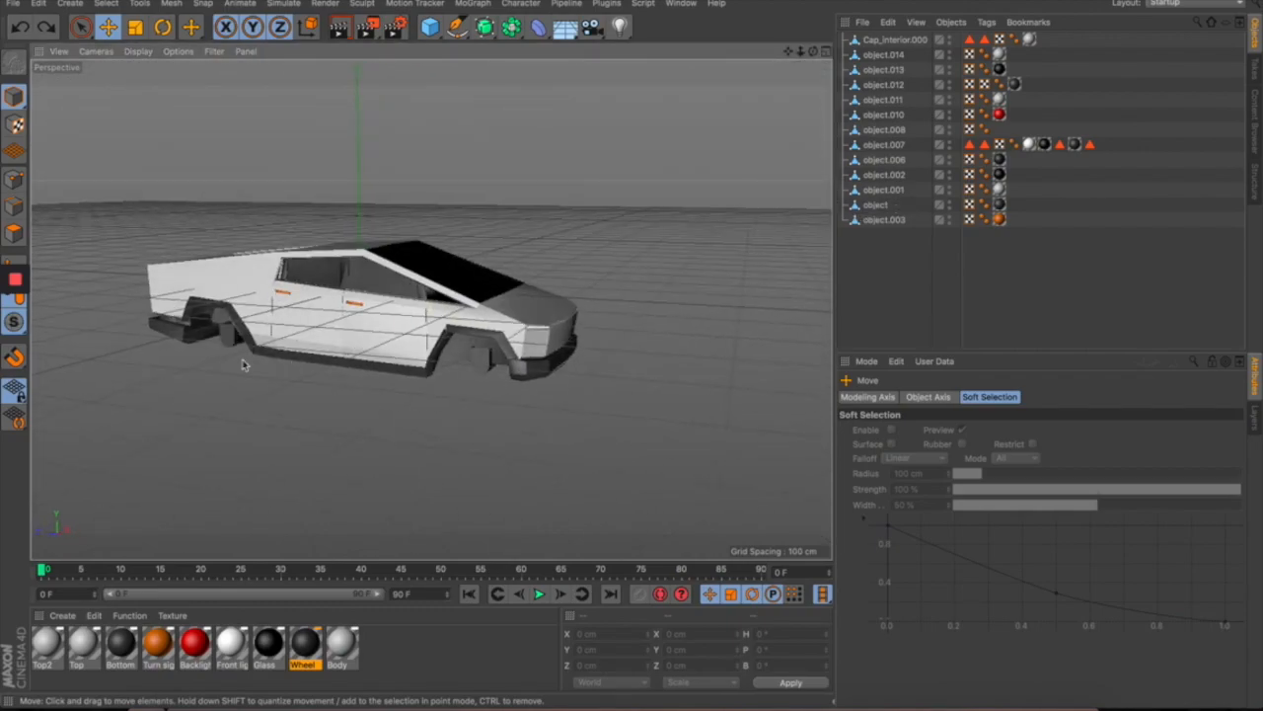
scroll(208, 357, up, 5)
drag(208, 358, 425, 431)
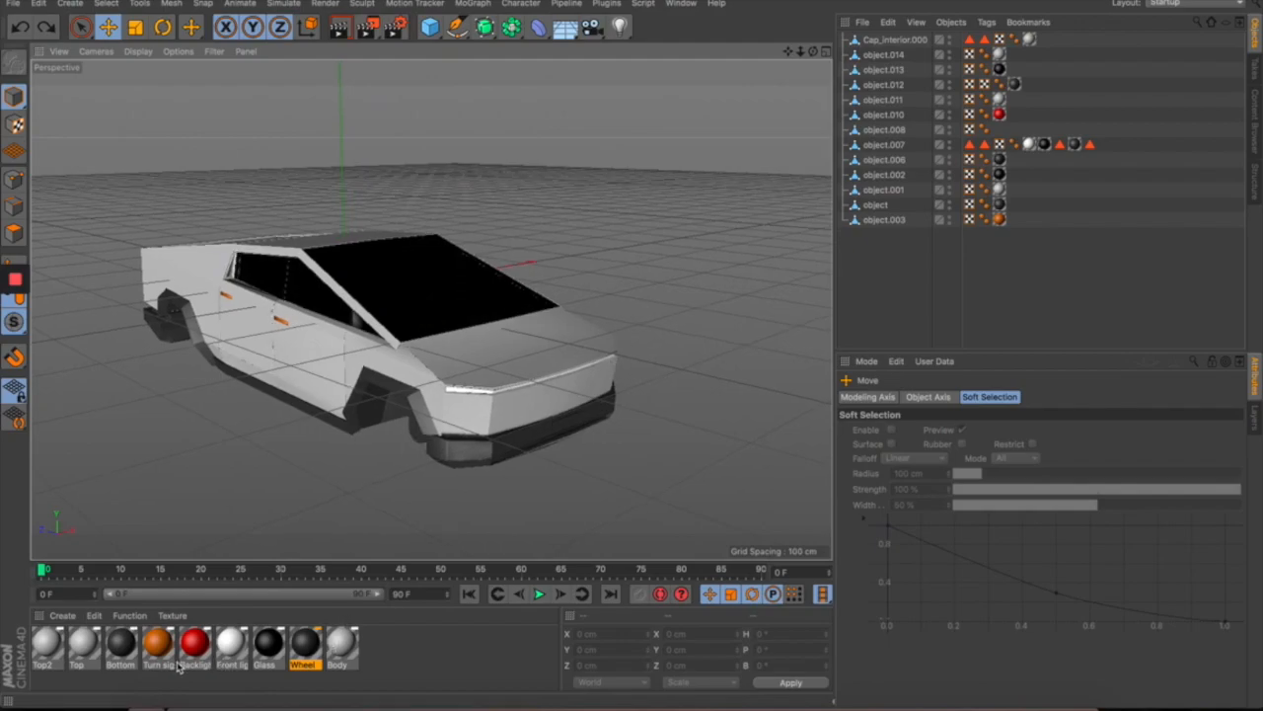
drag(490, 431, 408, 326)
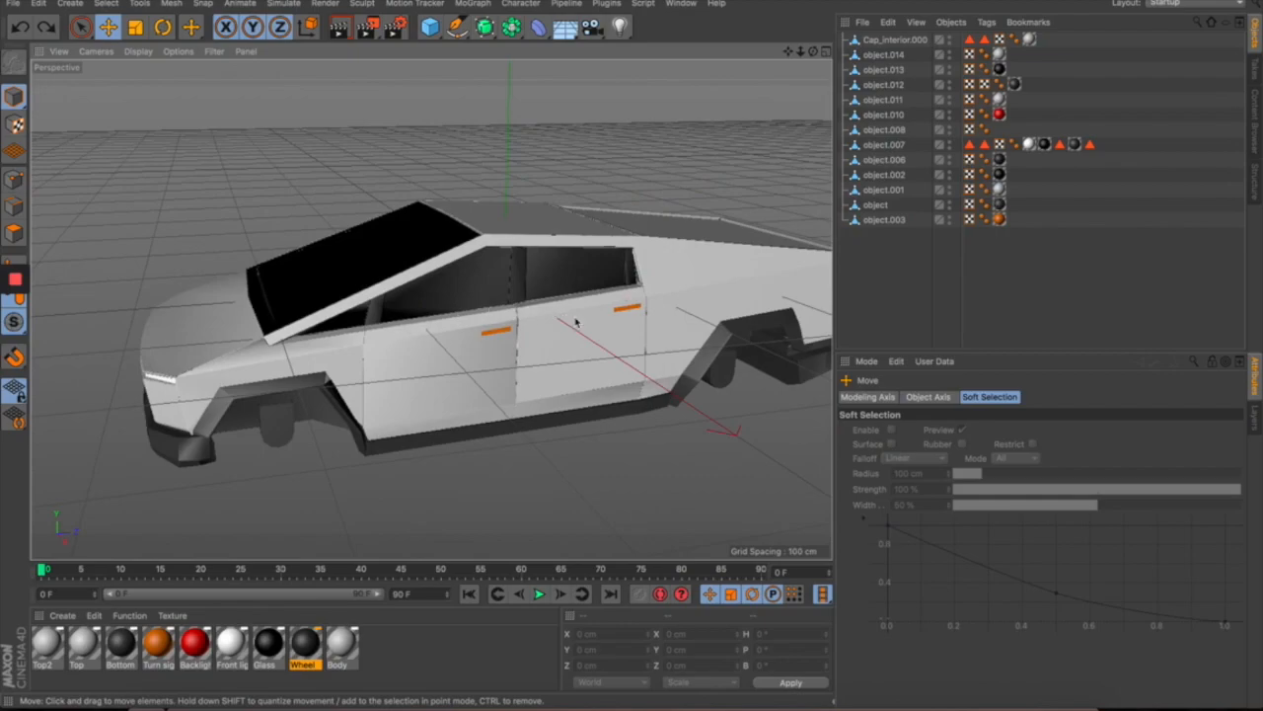
drag(363, 441, 398, 563)
drag(469, 496, 393, 564)
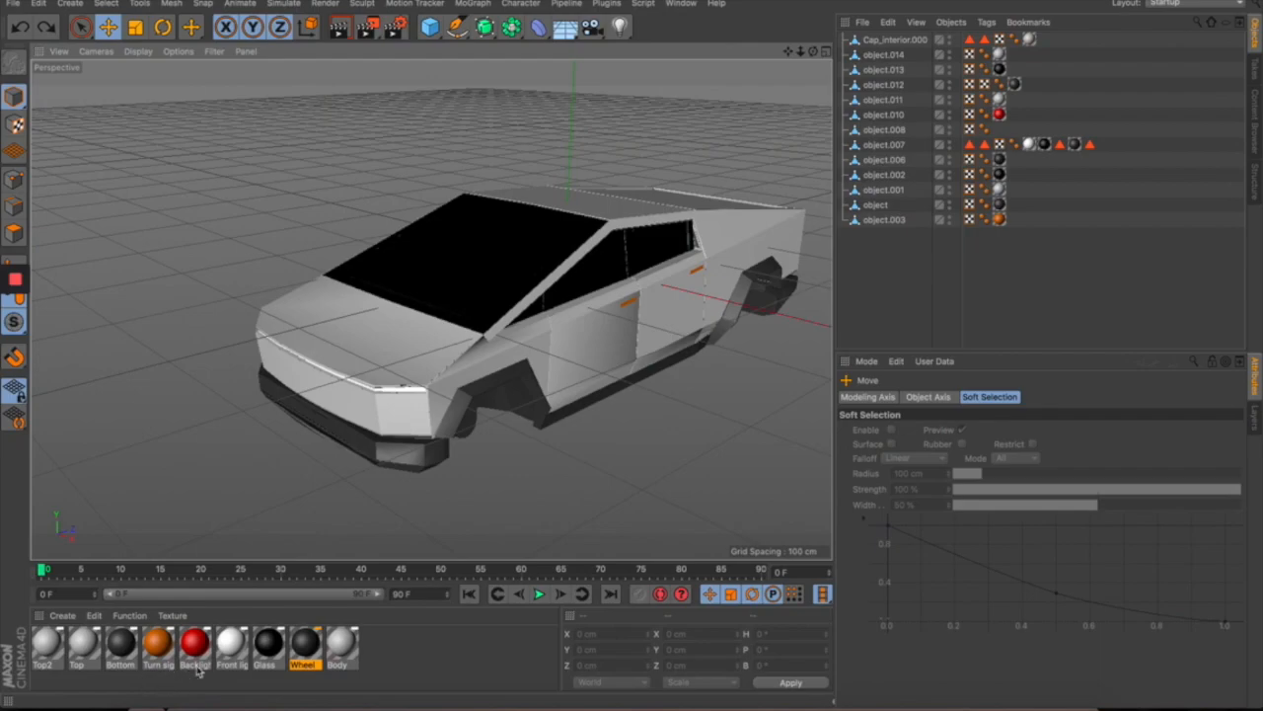
drag(597, 424, 702, 405)
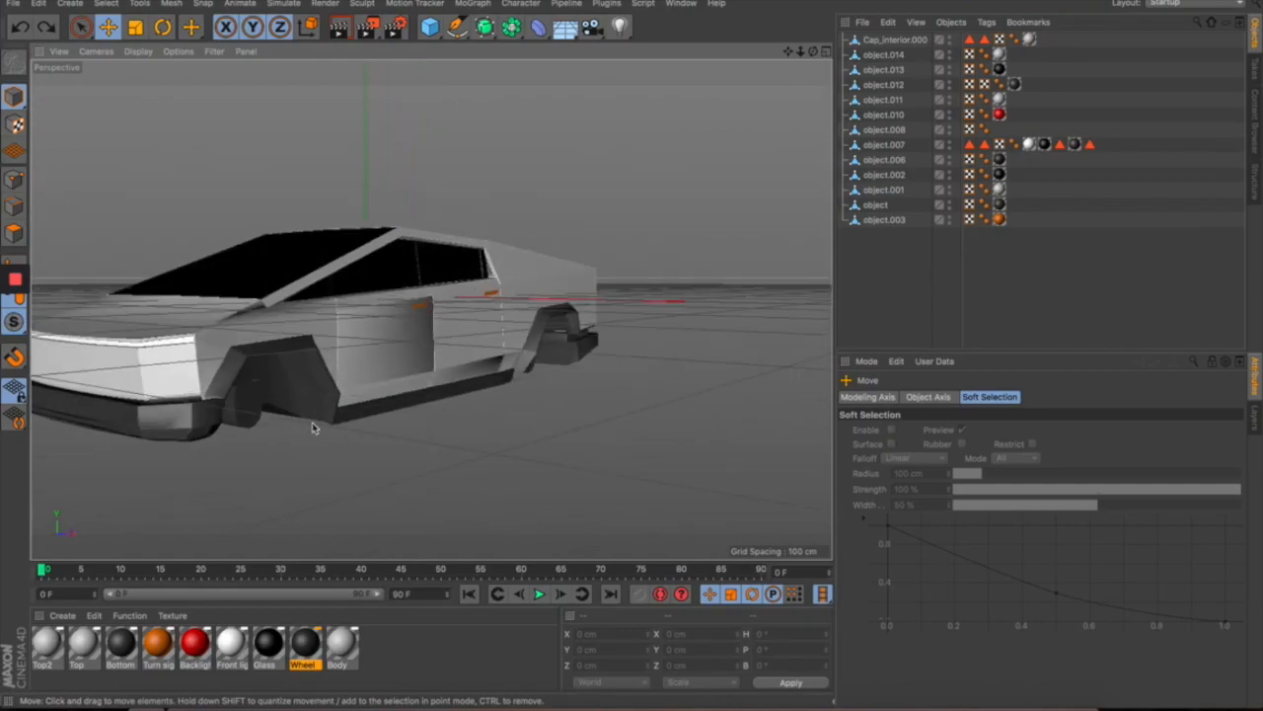
drag(464, 422, 598, 319)
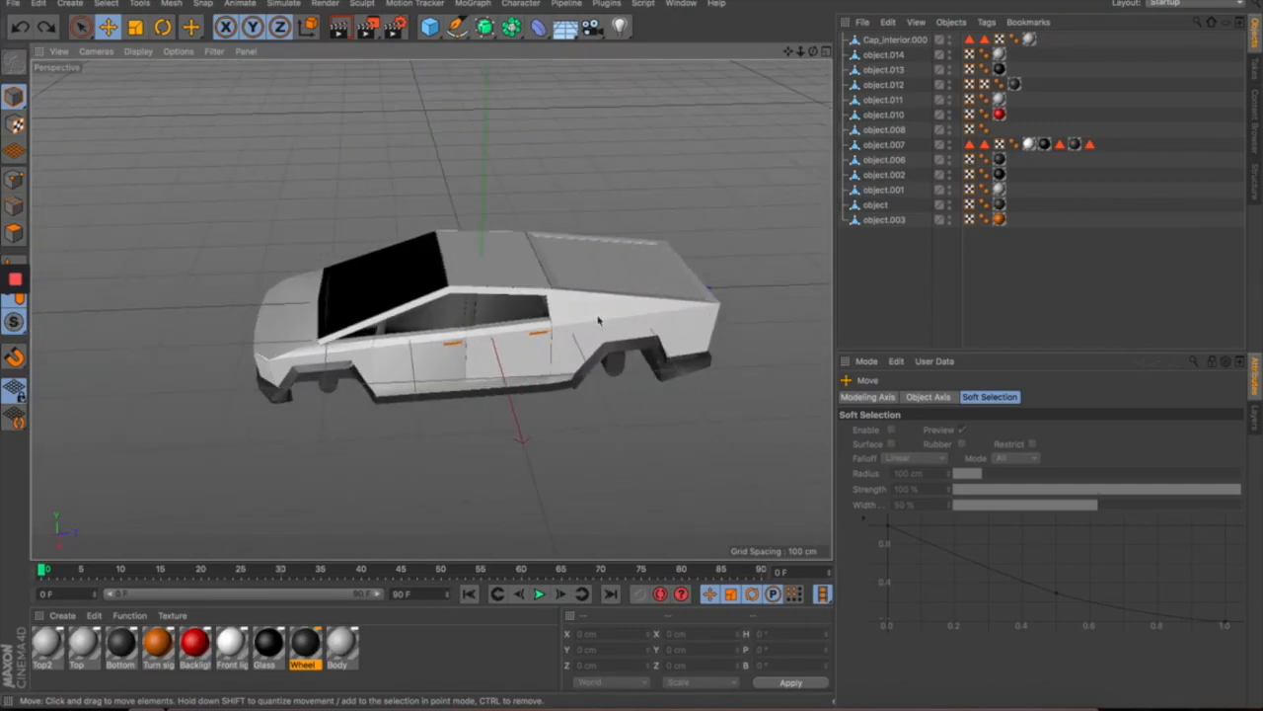
click(681, 3)
click(725, 372)
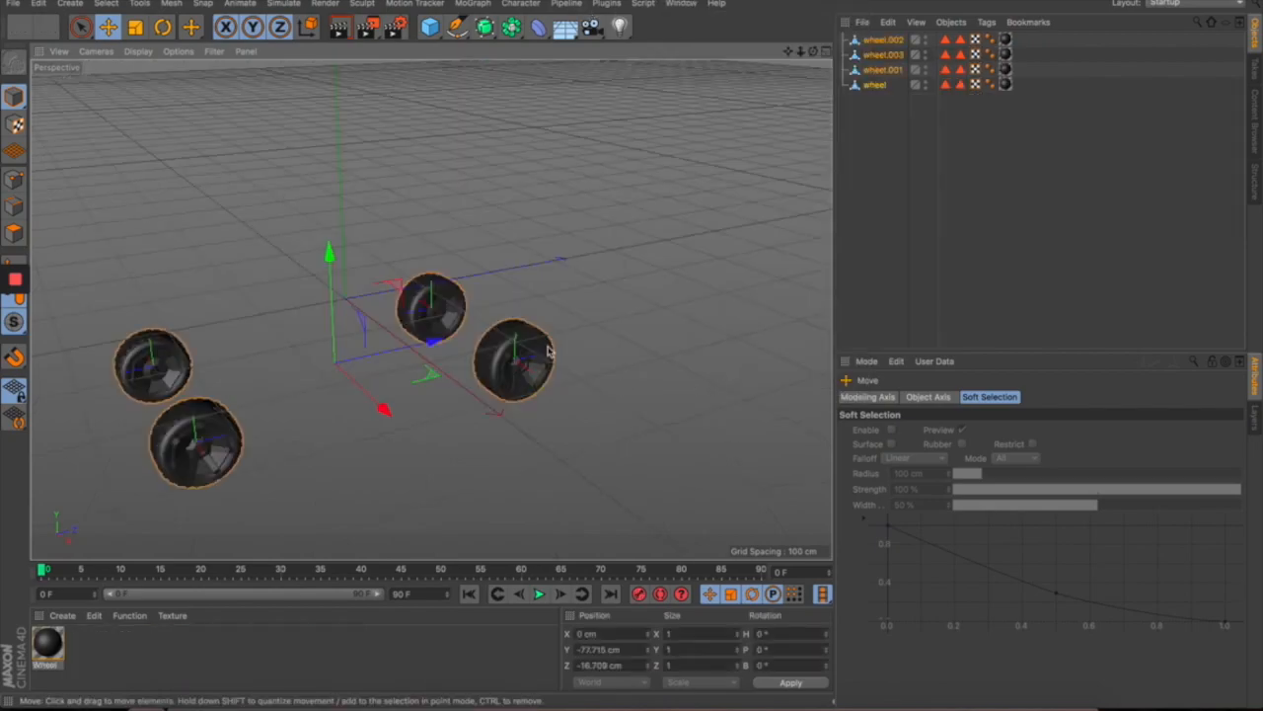
drag(385, 455, 640, 391)
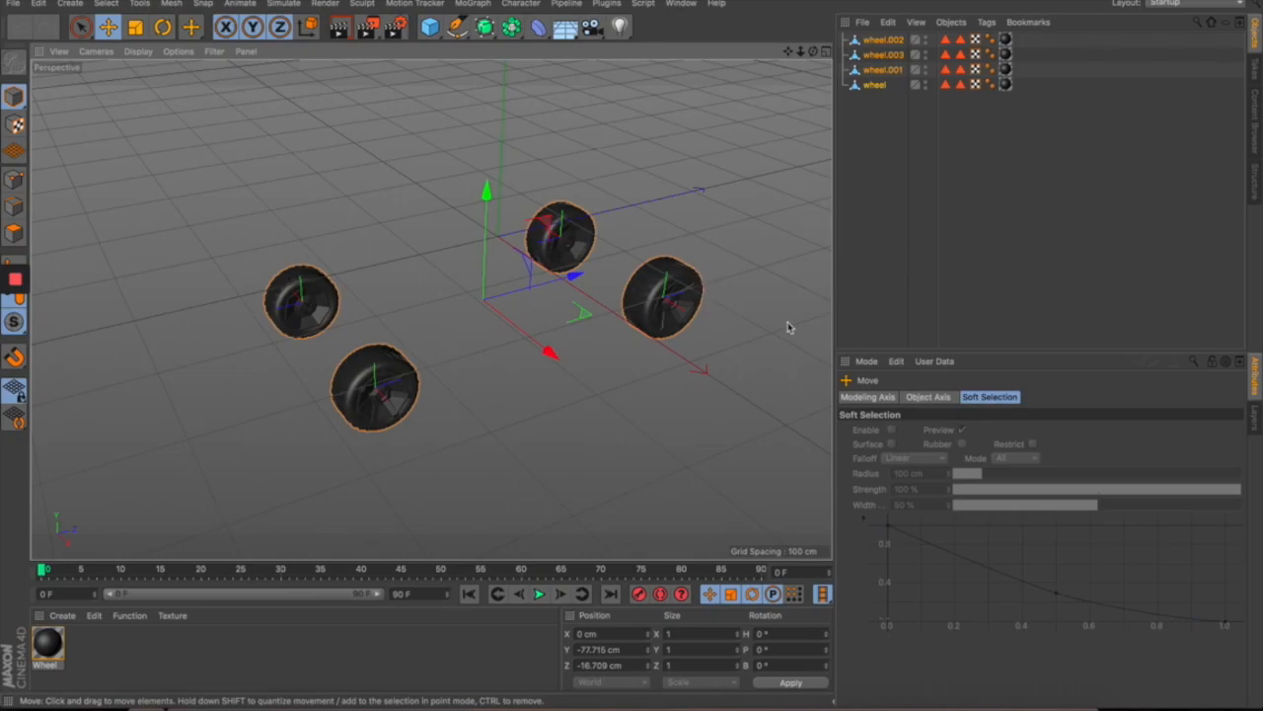
drag(558, 322, 661, 340)
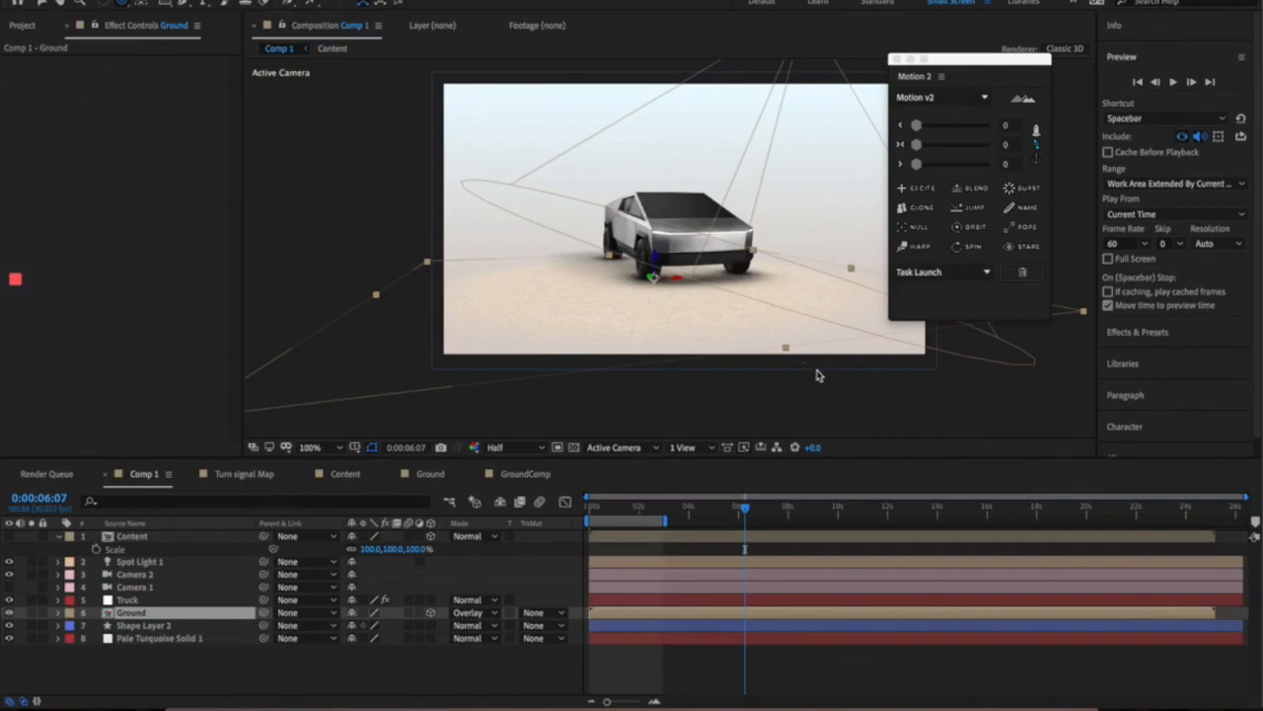
click(810, 366)
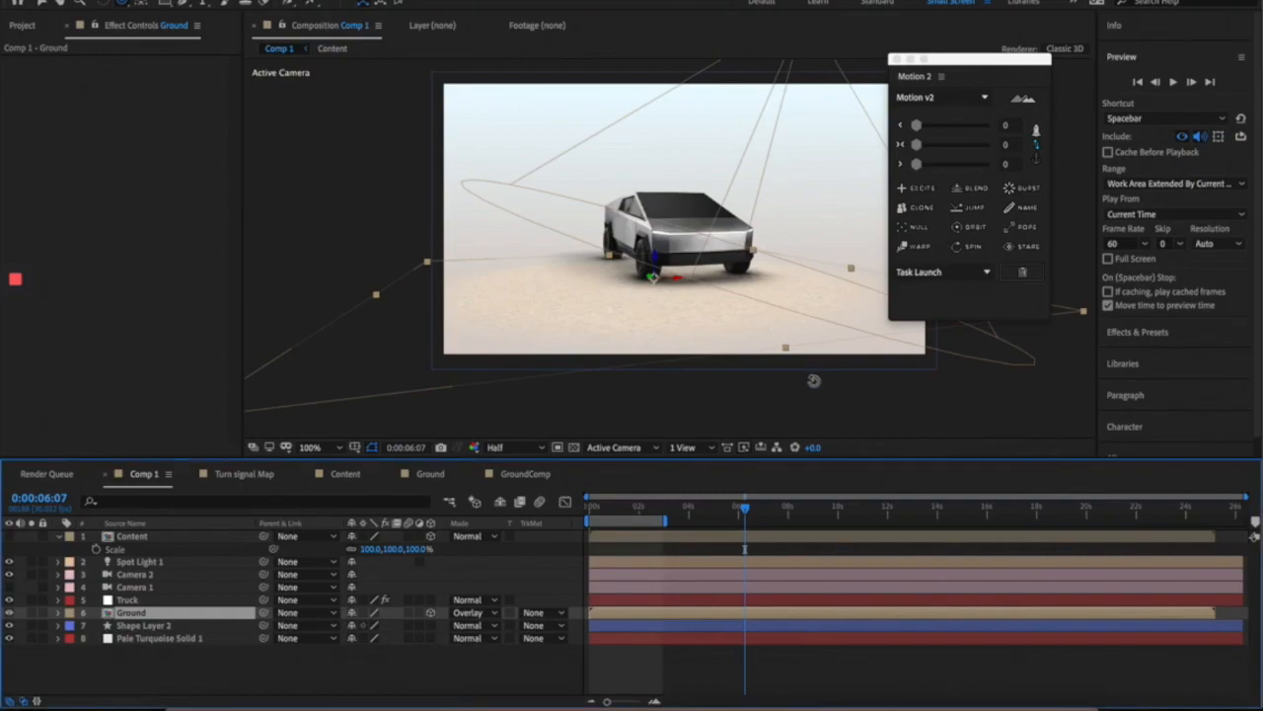
- Select Comp 1's Truck layer and open its Element 3D Scene Setup showing the Cybertruck
click(814, 389)
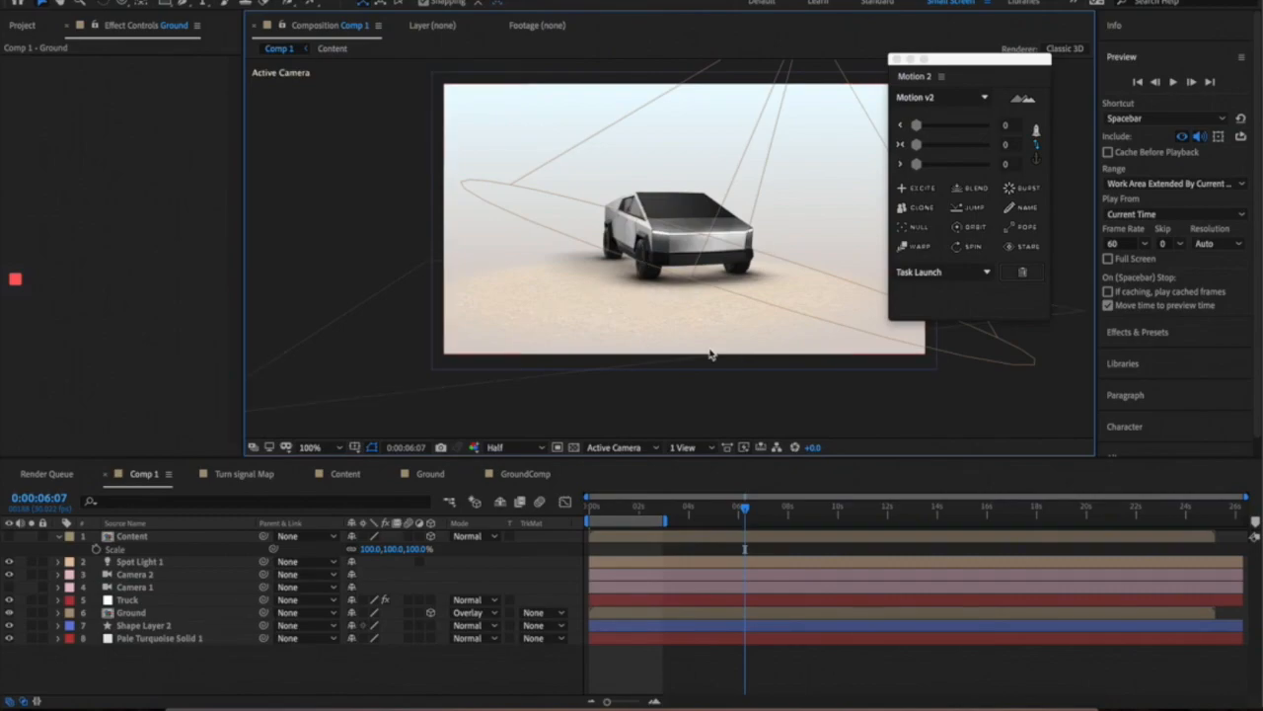
click(138, 600)
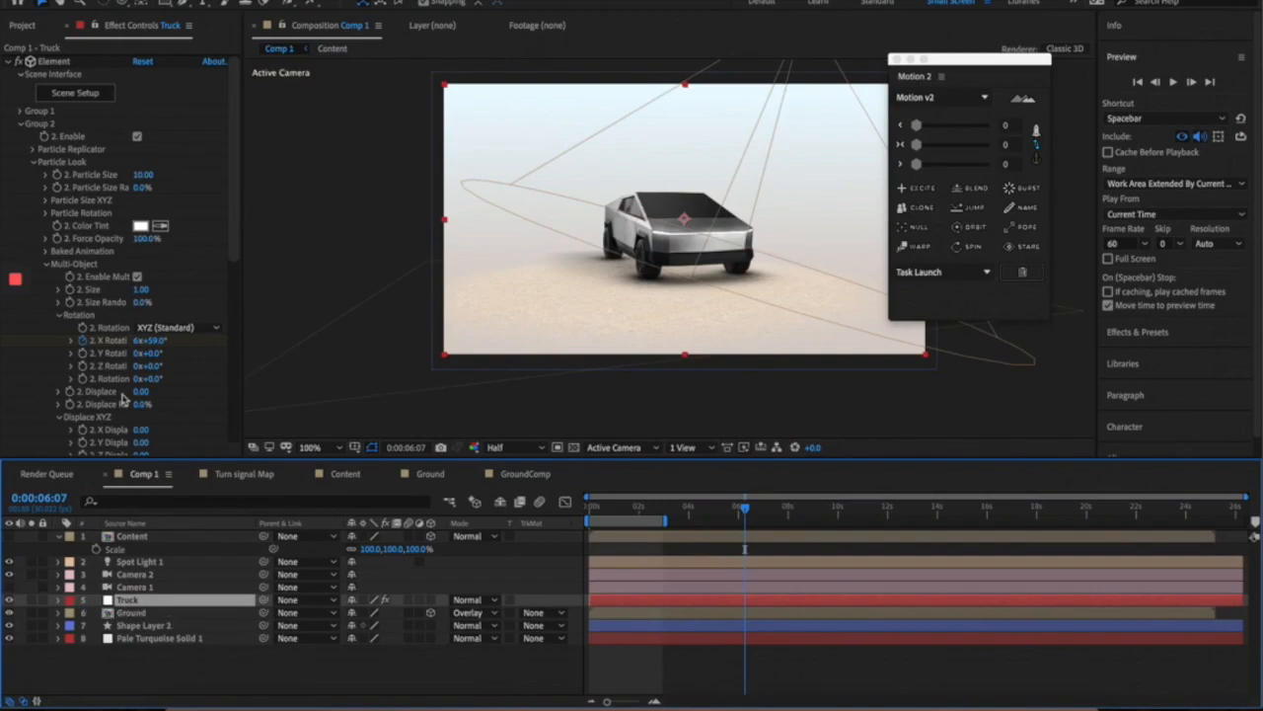
click(9, 64)
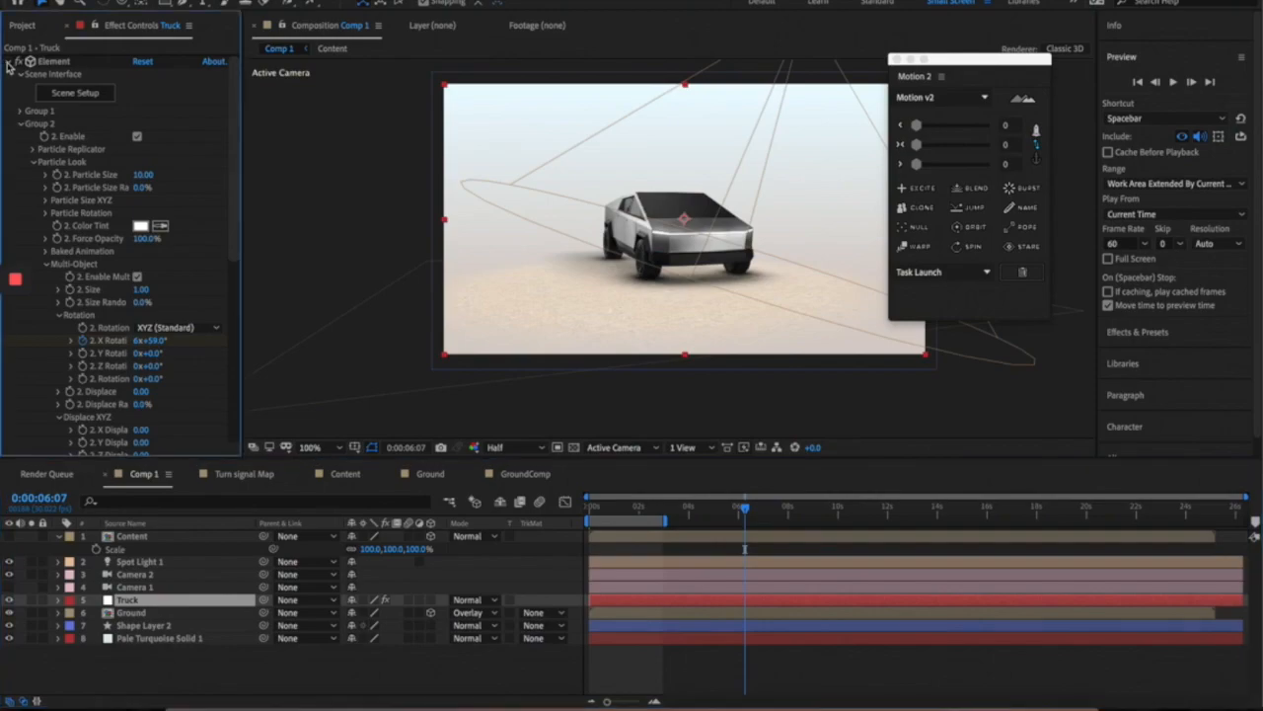
click(9, 63)
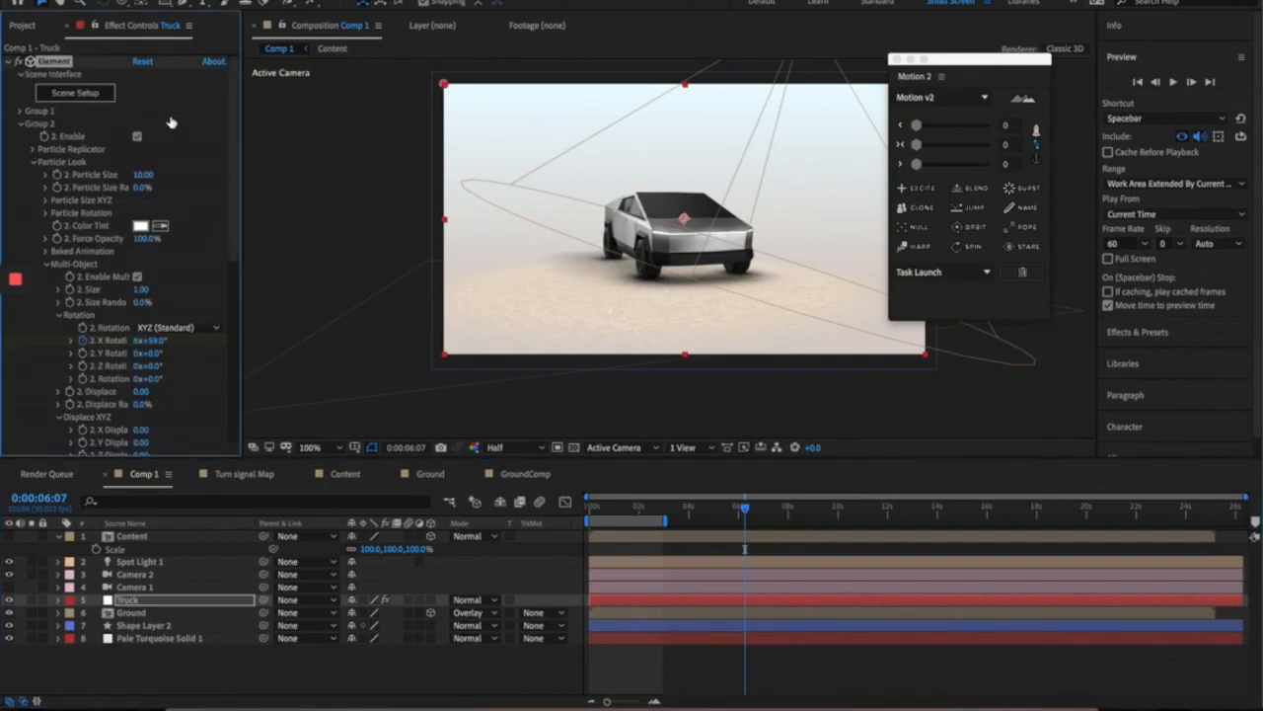
click(102, 97)
drag(578, 366, 207, 307)
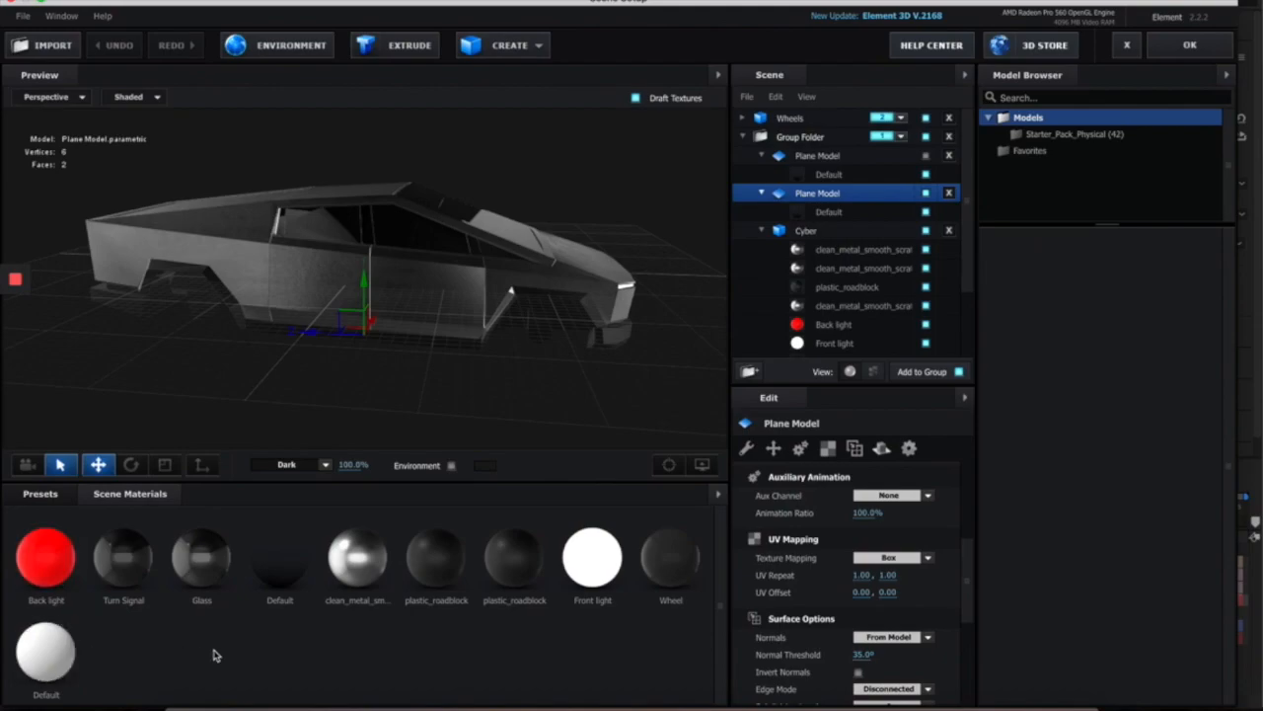
- Orbit the Element 3D preview around the truck, apply the scene, and view Comp 1 at 200%
mouse_move(579, 378)
mouse_down()
mouse_move(536, 386)
mouse_move(562, 386)
mouse_up()
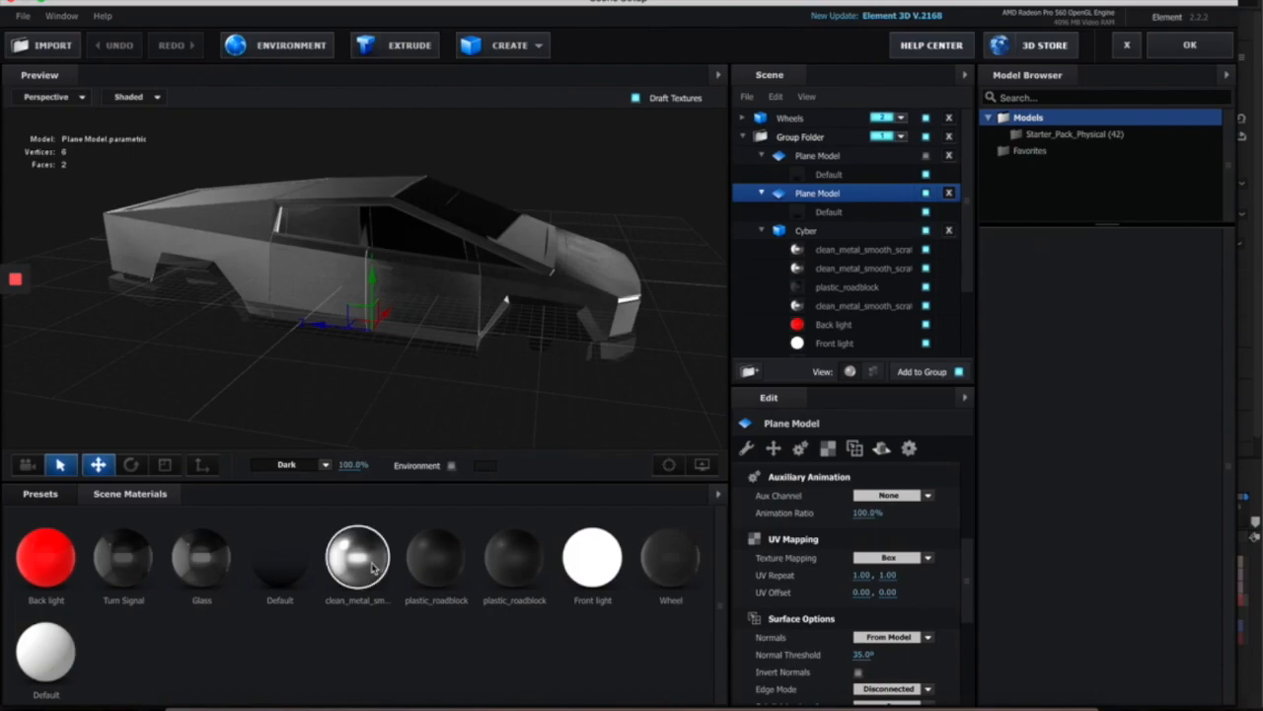
drag(967, 513, 967, 577)
mouse_move(440, 387)
mouse_down()
mouse_move(331, 402)
mouse_move(260, 381)
mouse_move(536, 392)
mouse_move(421, 400)
mouse_up()
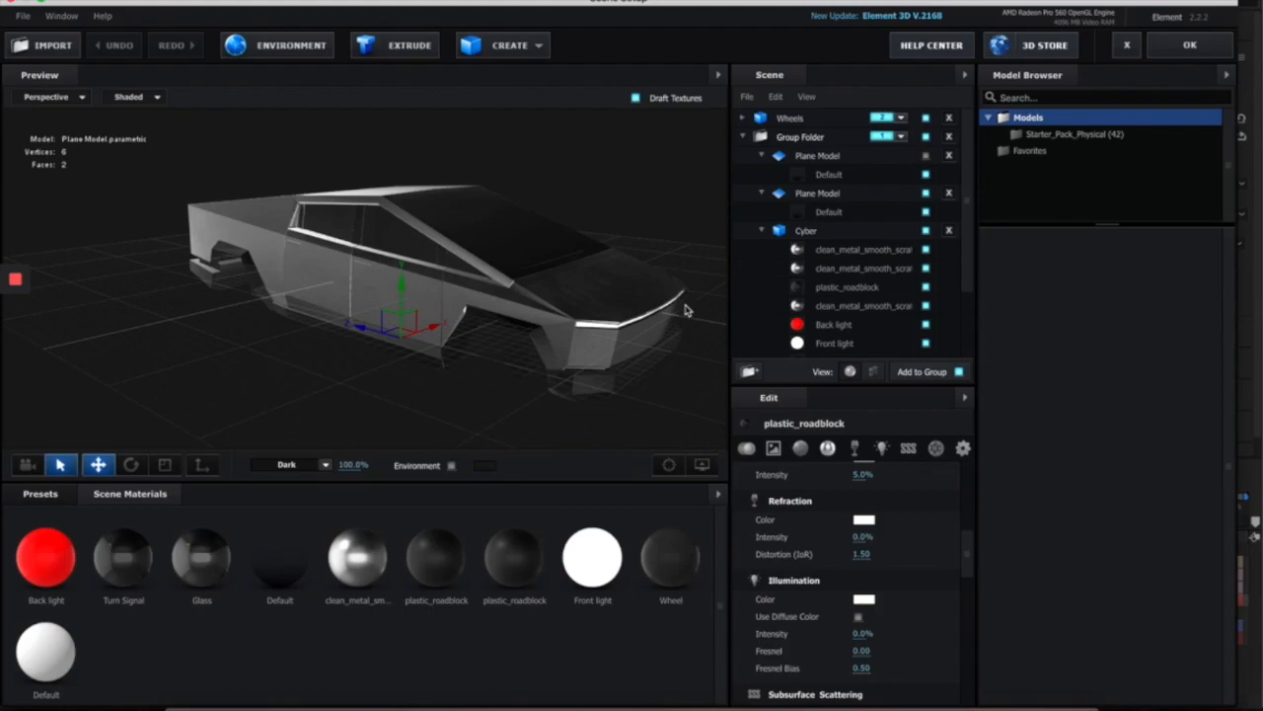
drag(515, 359, 456, 361)
drag(571, 335, 656, 319)
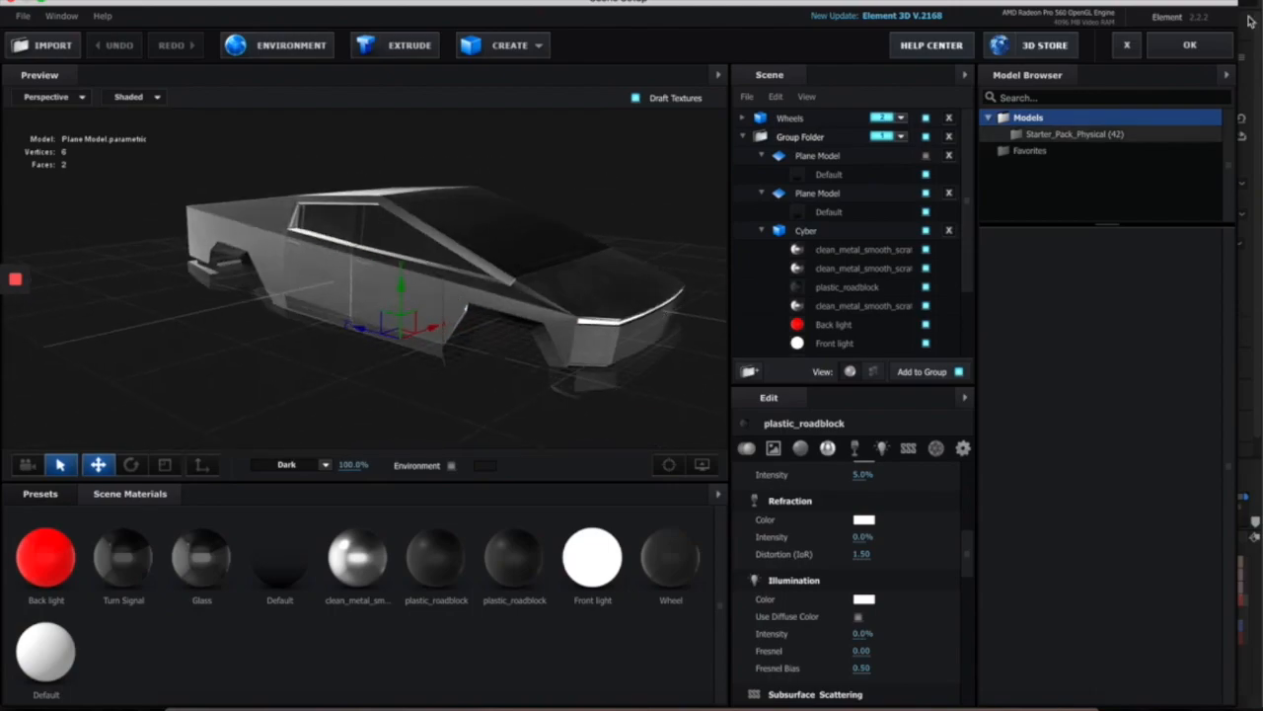
click(1185, 49)
key(period)
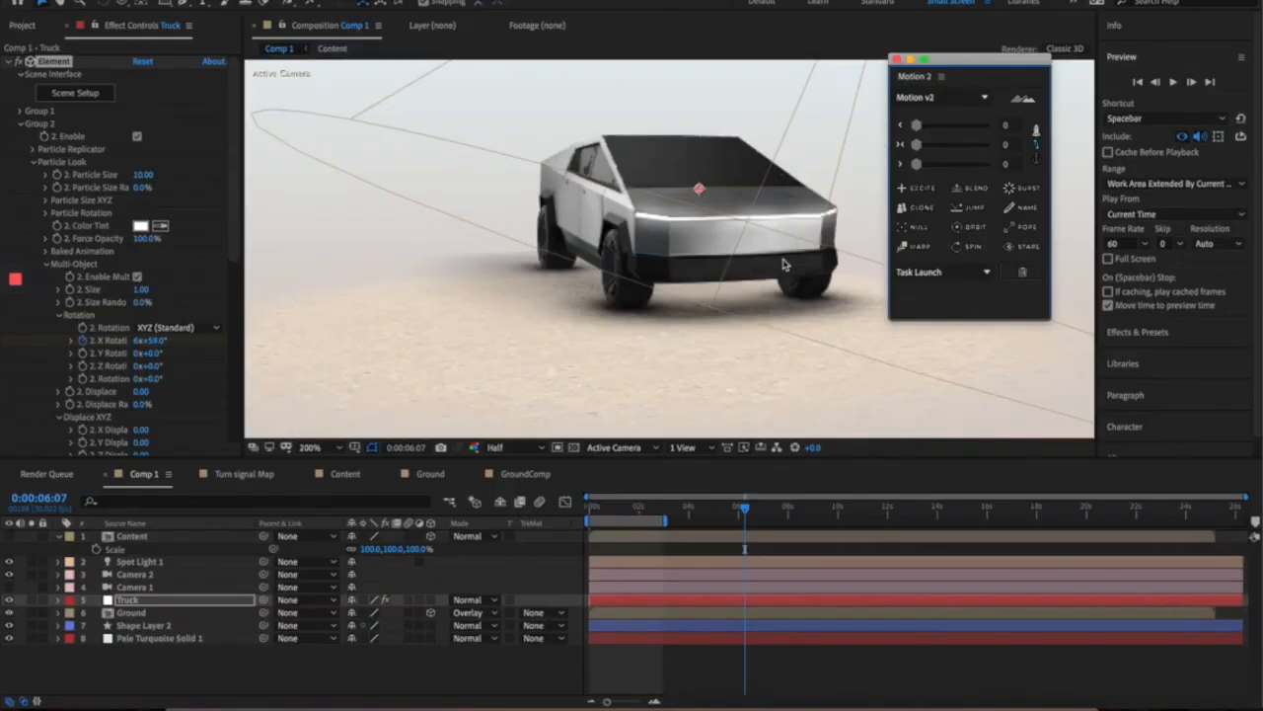
scroll(107, 345, down, 10)
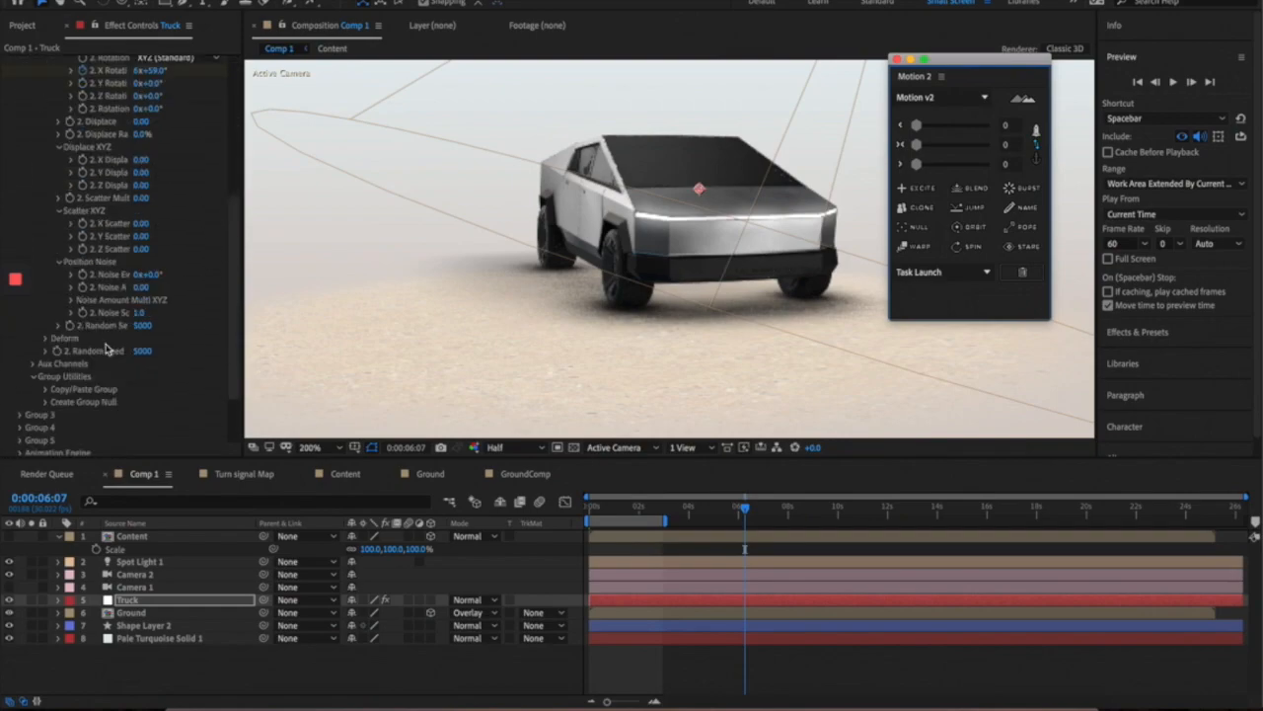
scroll(106, 351, up, 10)
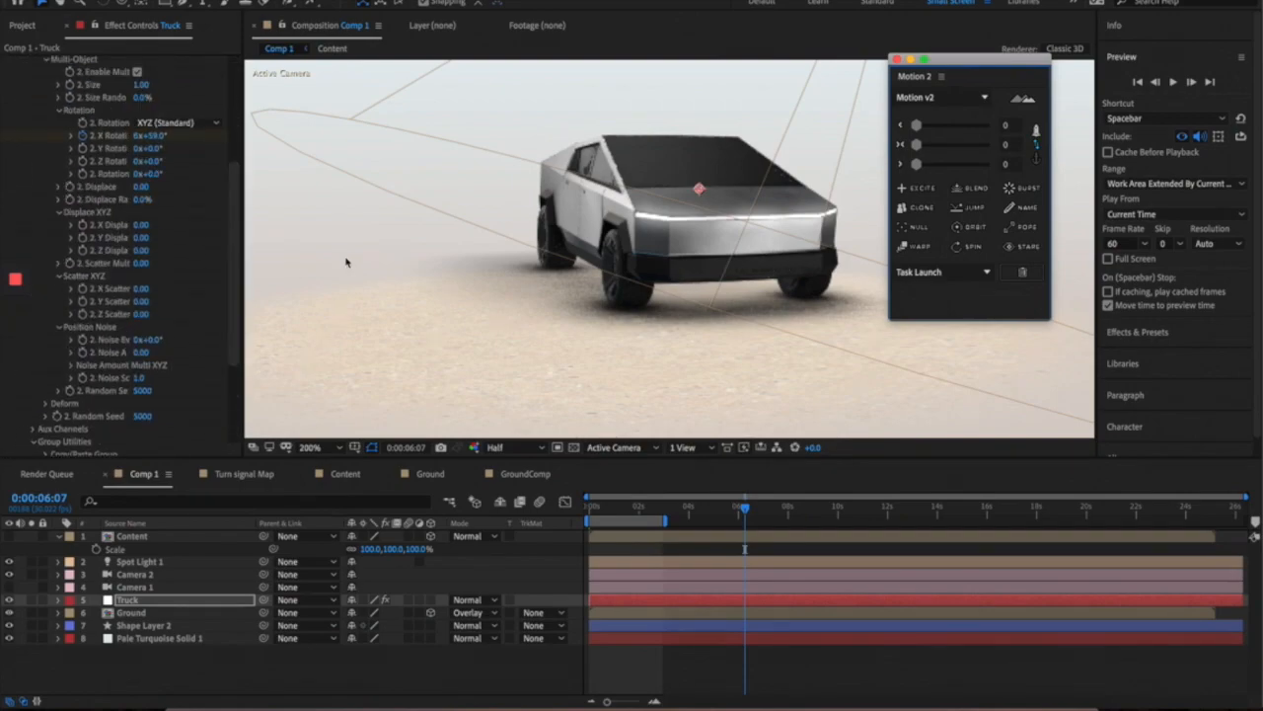
scroll(71, 262, up, 2)
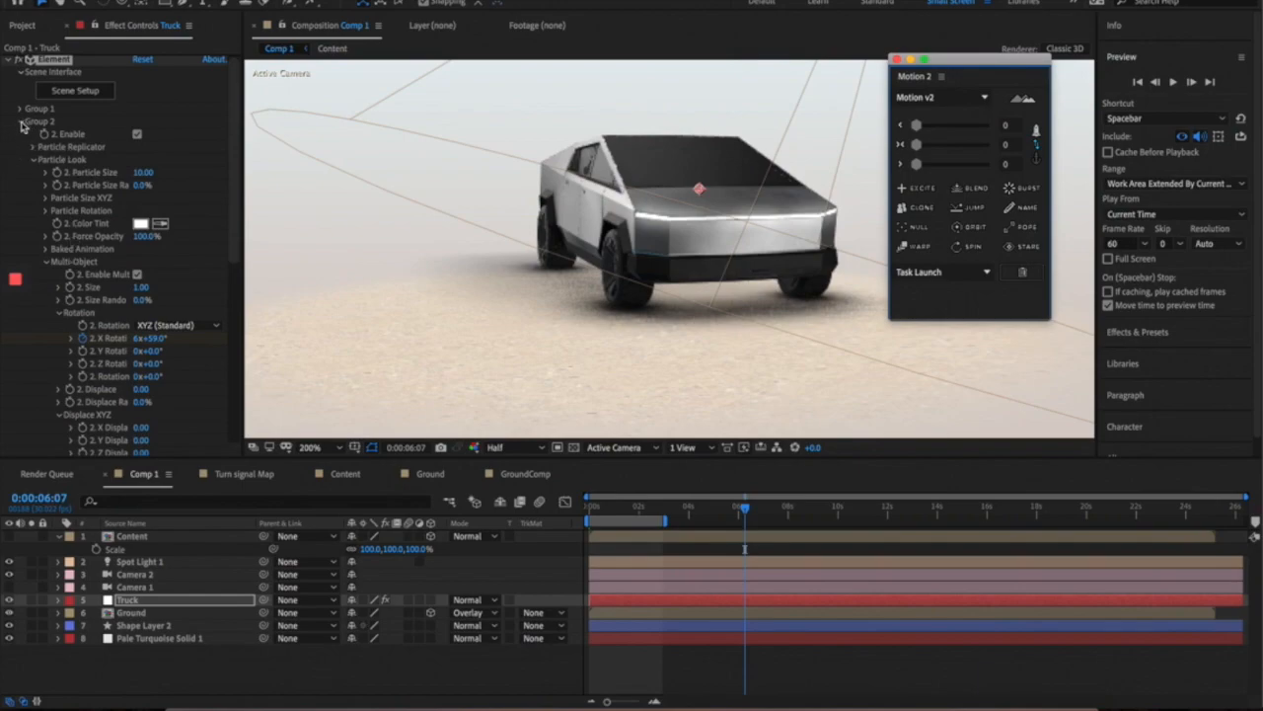
click(21, 122)
click(20, 227)
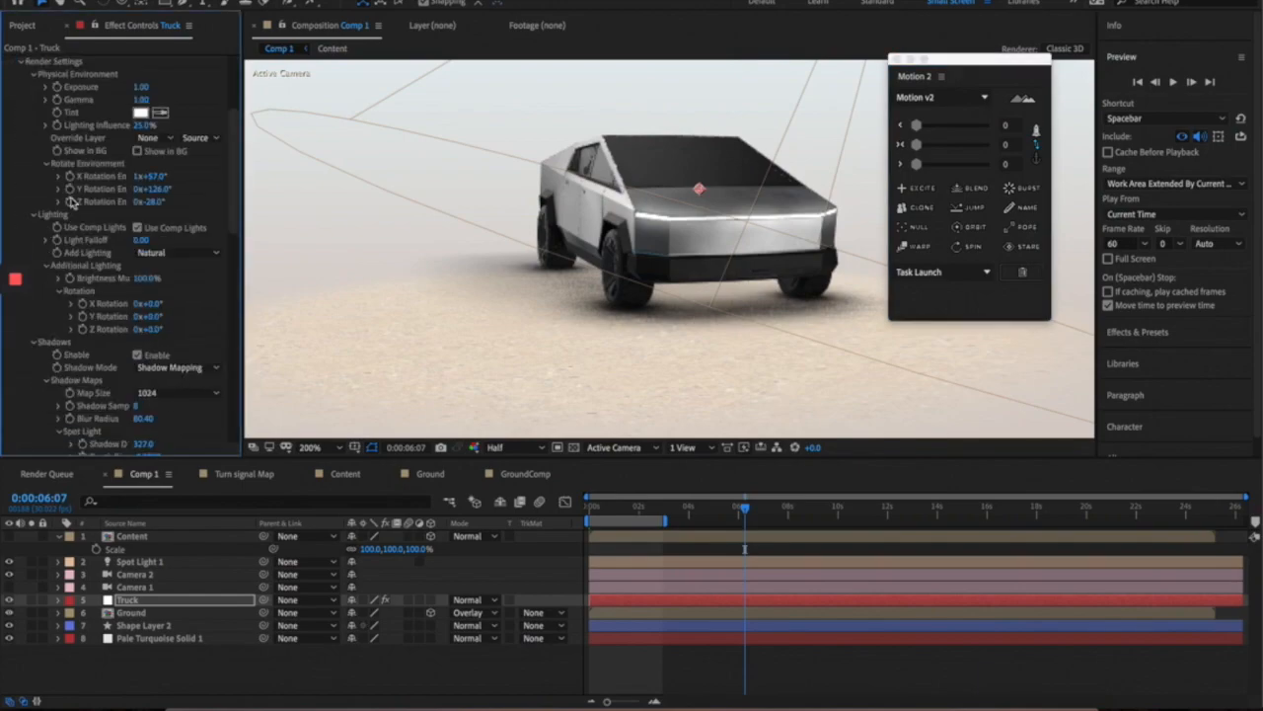
click(36, 74)
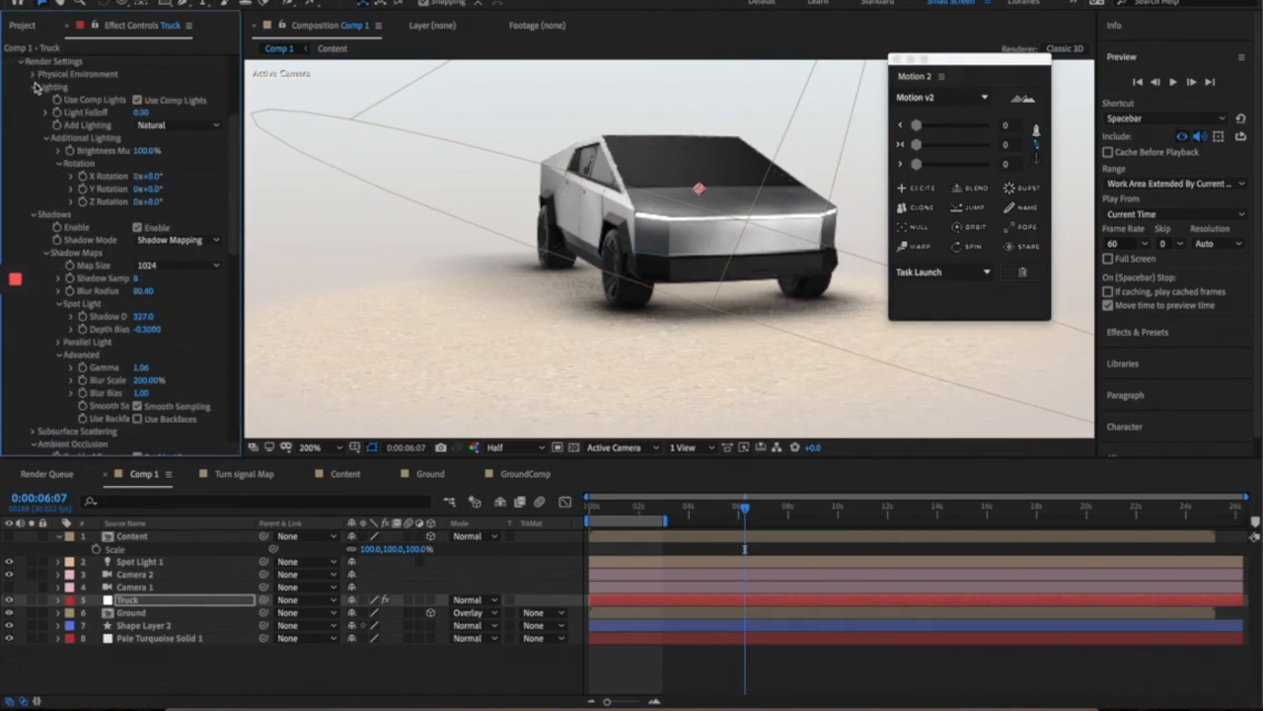
mouse_move(152, 189)
mouse_down()
mouse_move(216, 192)
mouse_move(202, 176)
mouse_move(173, 192)
mouse_up()
key(super+z)
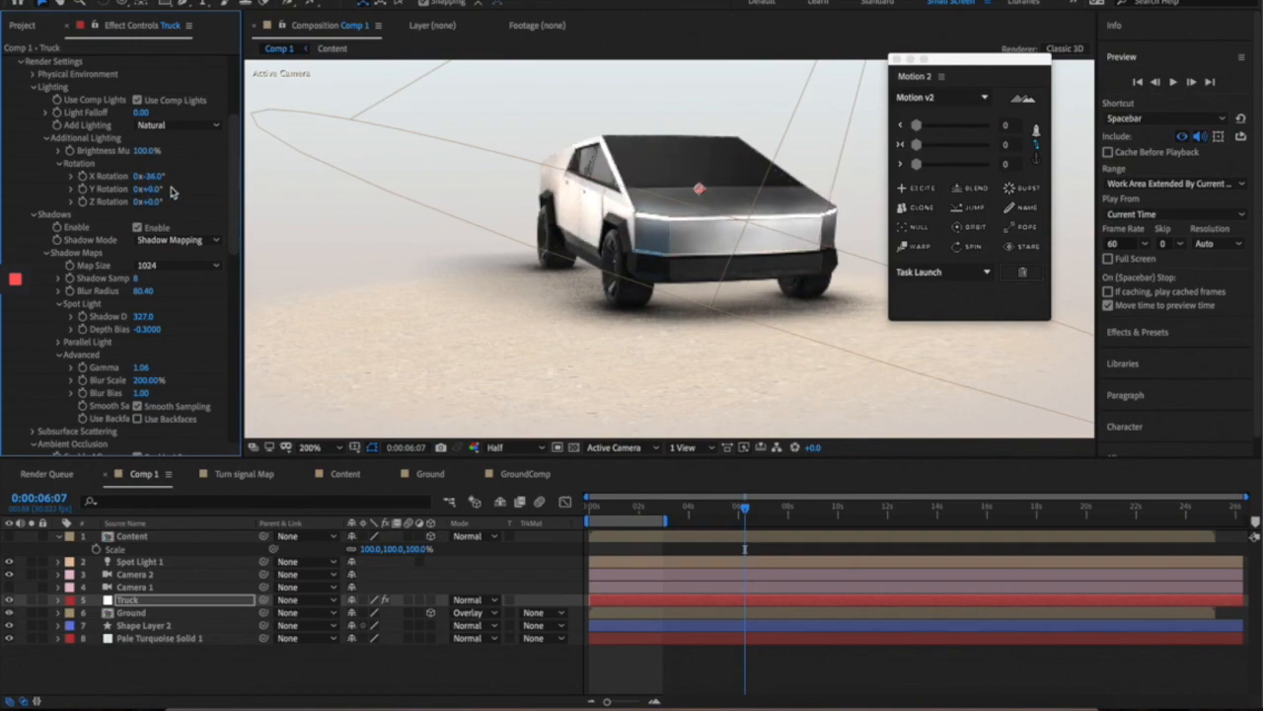
key(super+z)
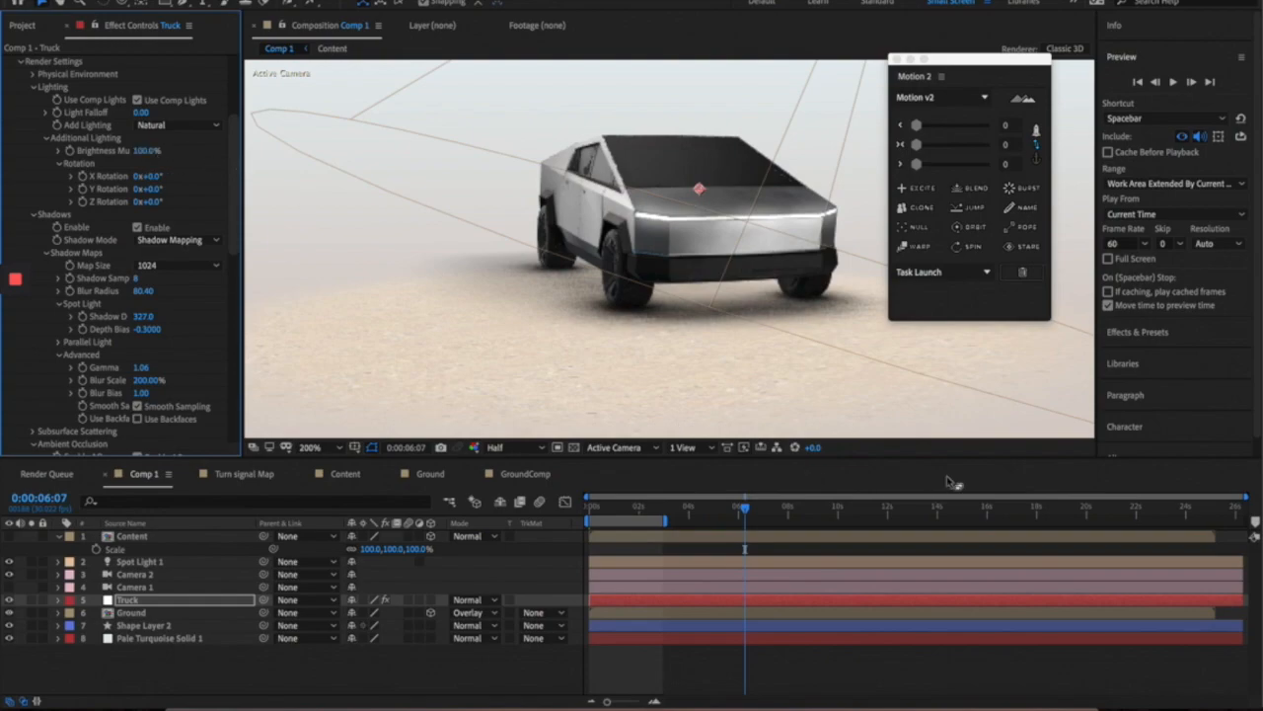
scroll(783, 282, down, 1)
scroll(790, 246, up, 1)
scroll(787, 249, down, 1)
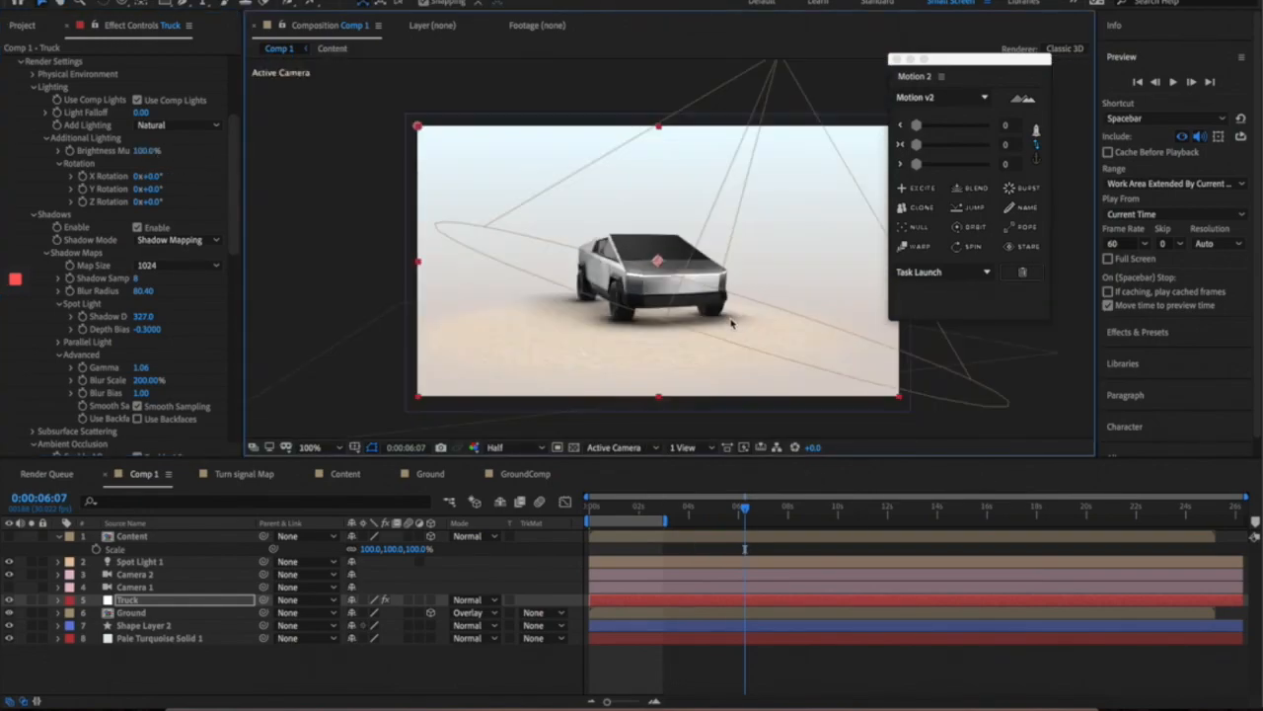
drag(636, 332, 633, 266)
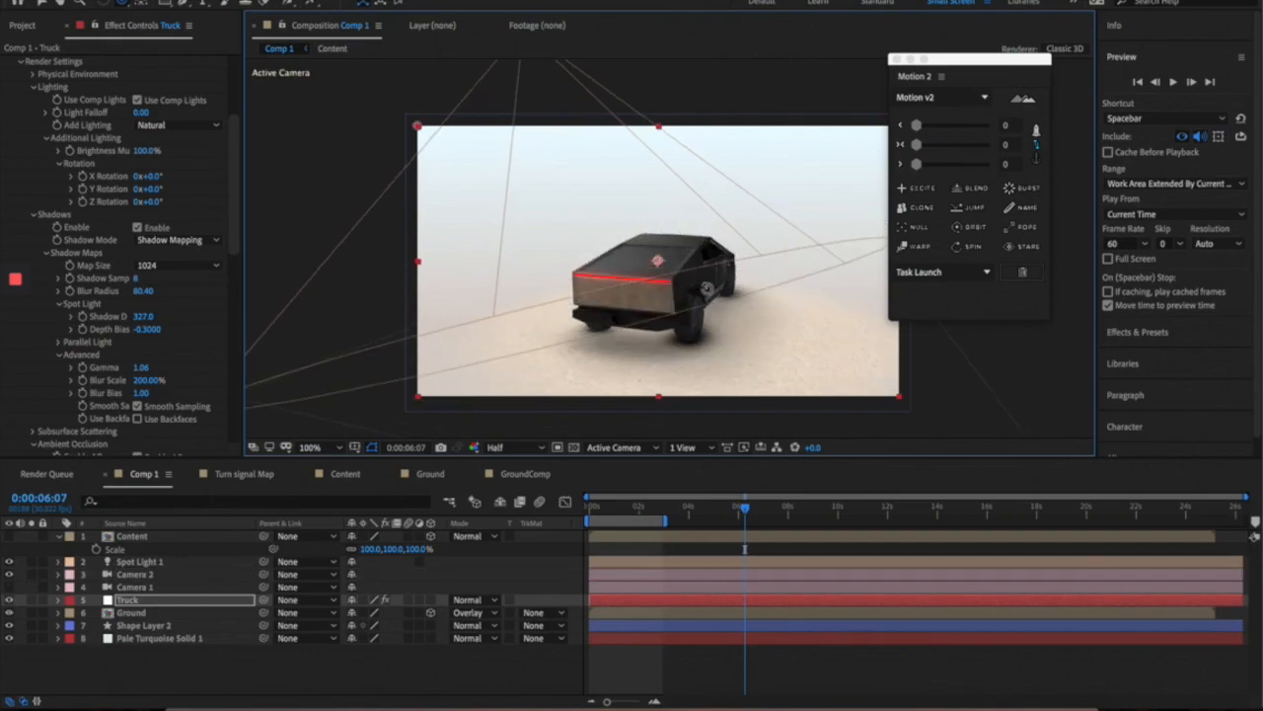
drag(738, 319, 753, 285)
scroll(750, 282, up, 1)
scroll(750, 284, down, 1)
scroll(744, 296, down, 1)
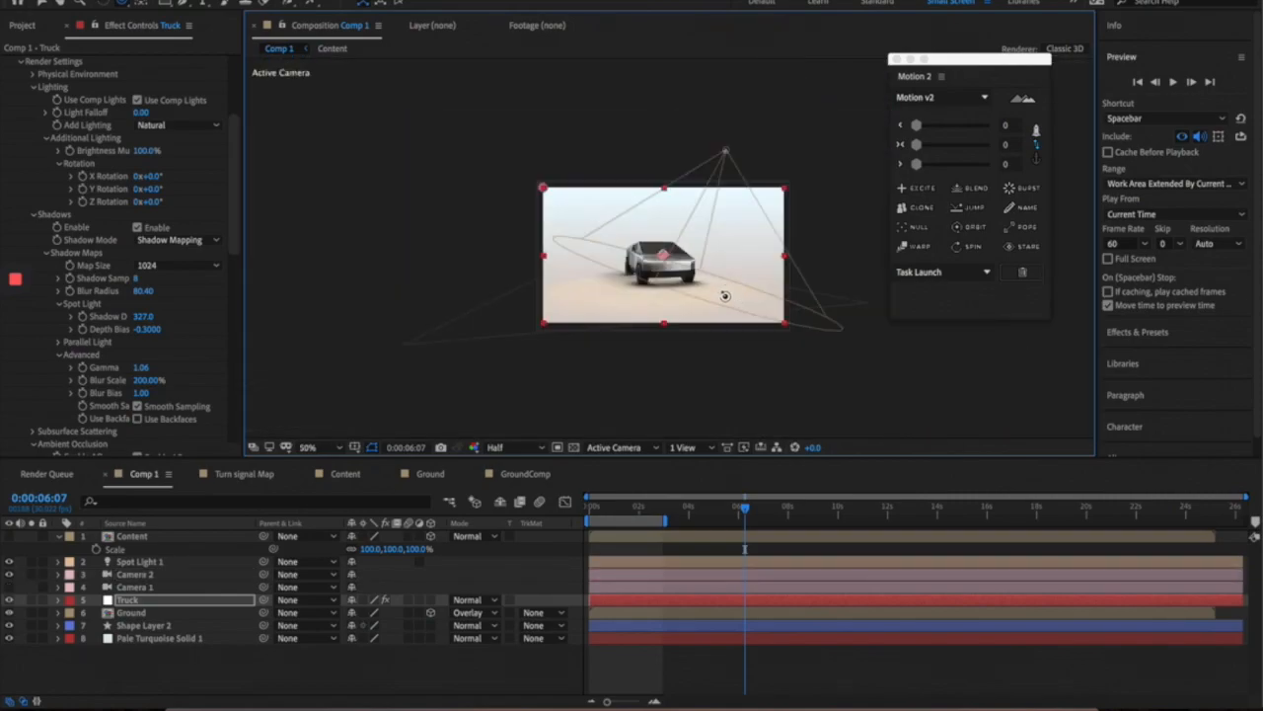
scroll(706, 303, up, 1)
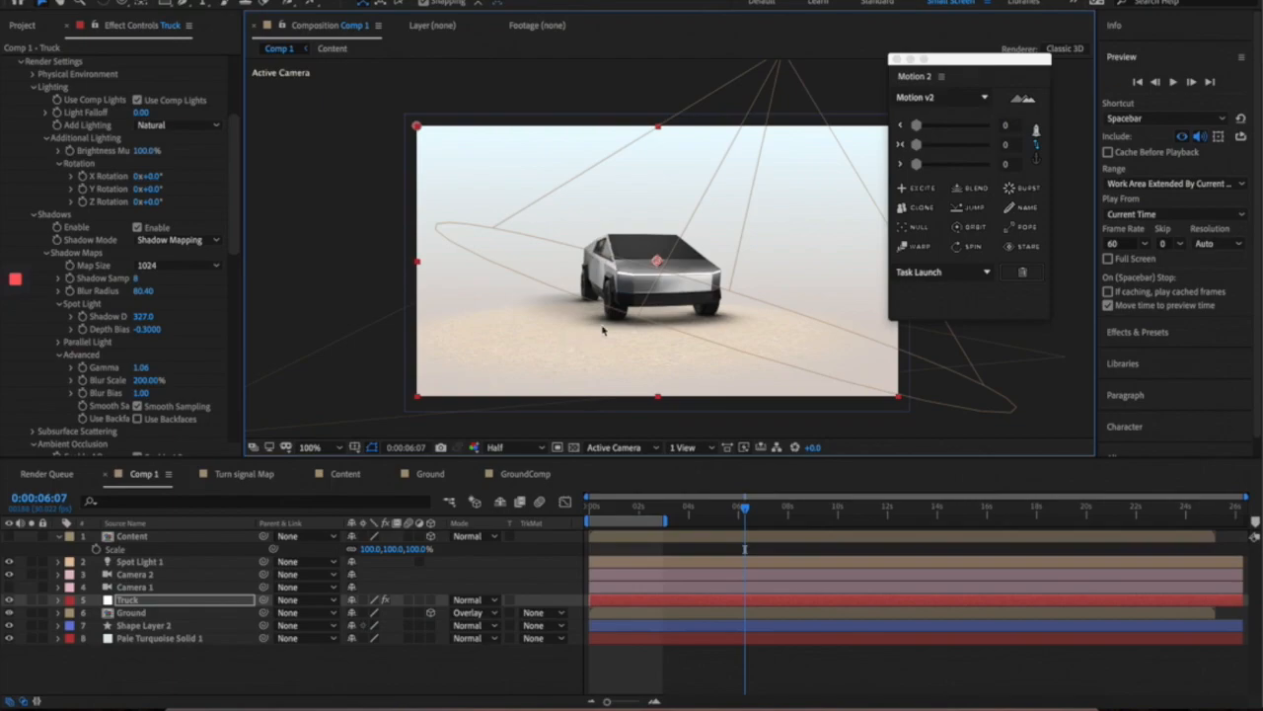
click(367, 377)
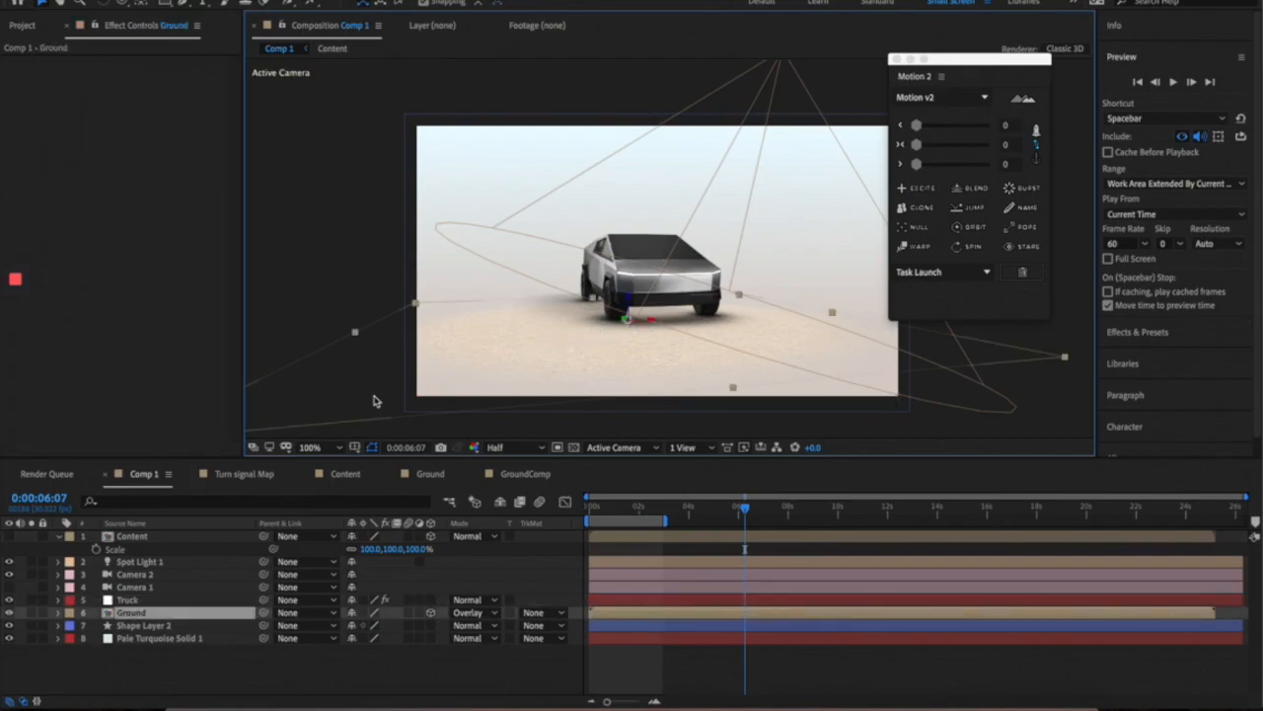
- Return to the start of Comp 1 and set the preview resolution to Third
click(150, 627)
click(149, 653)
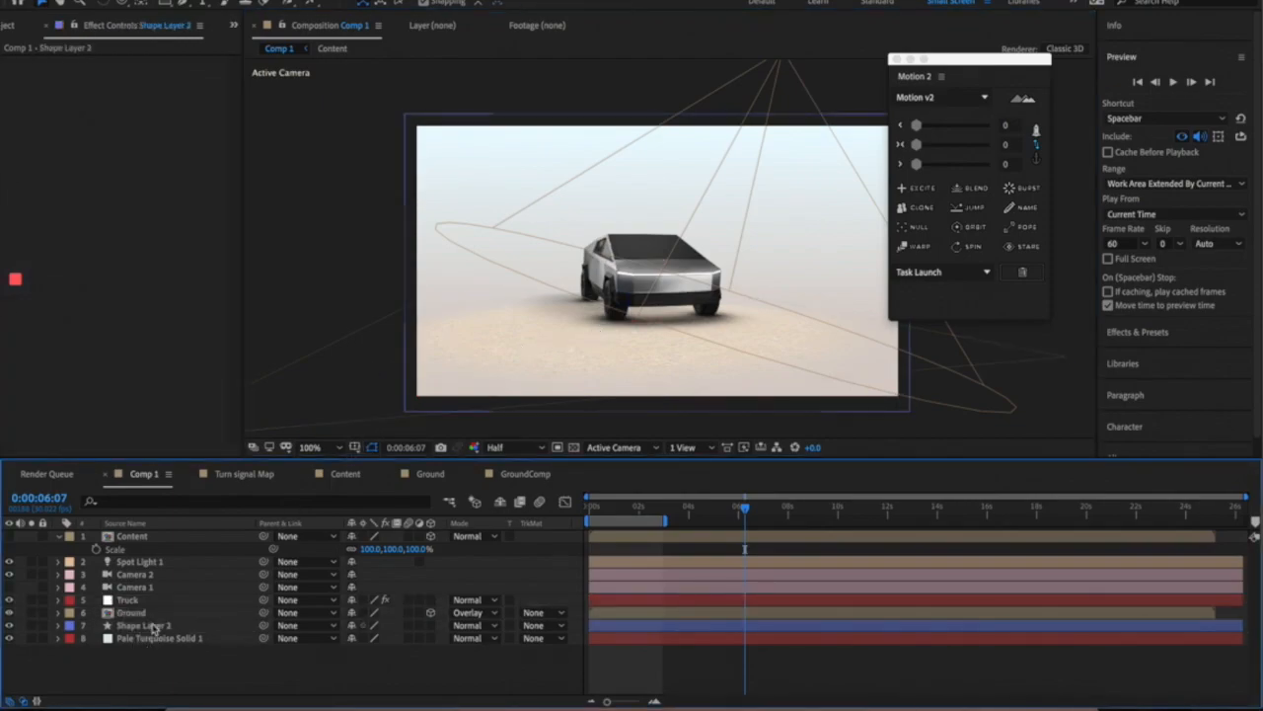
click(144, 612)
click(5, 612)
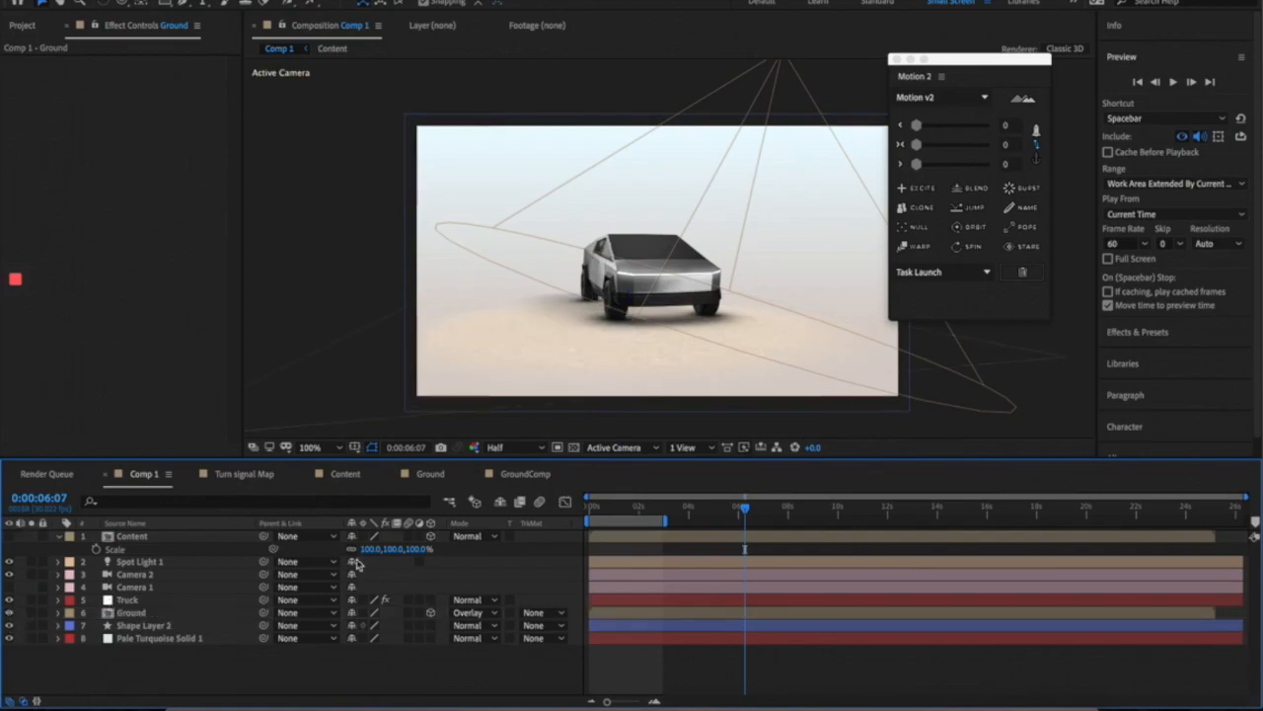
drag(597, 512, 589, 511)
click(503, 447)
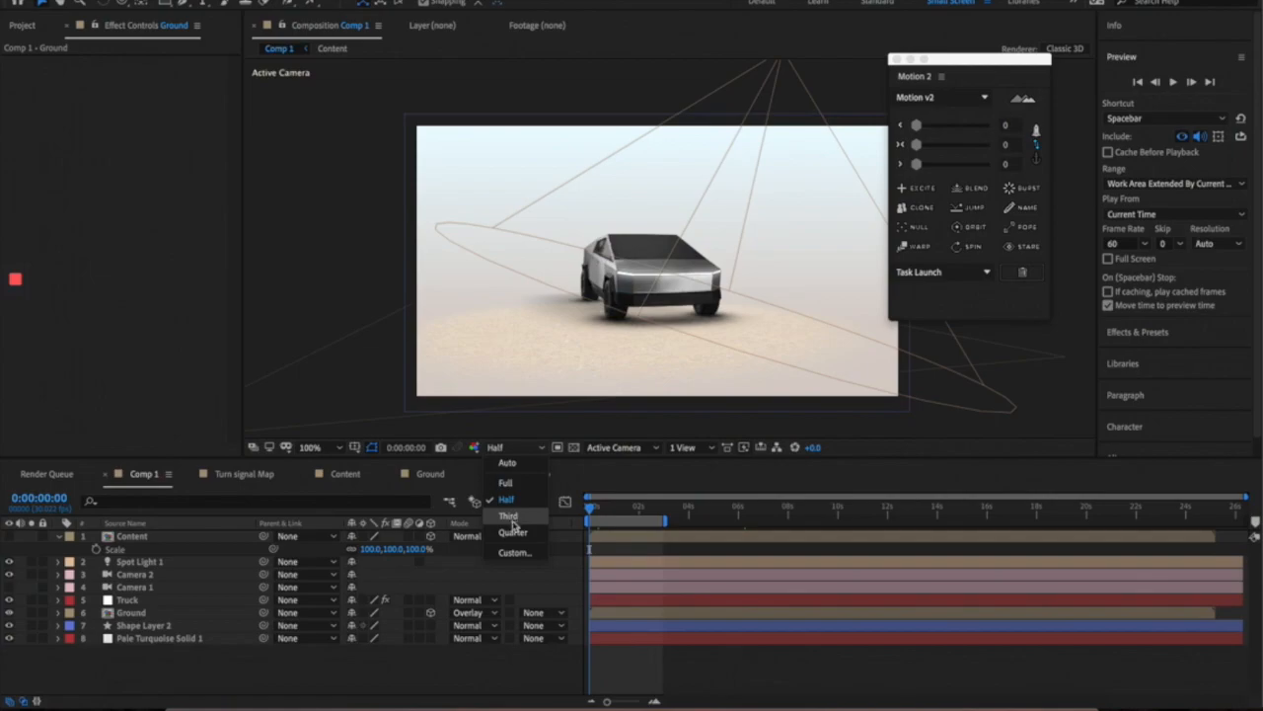
click(509, 516)
- Play the truck scene preview from 0:00:00:00, then select the Ground layer
key(space)
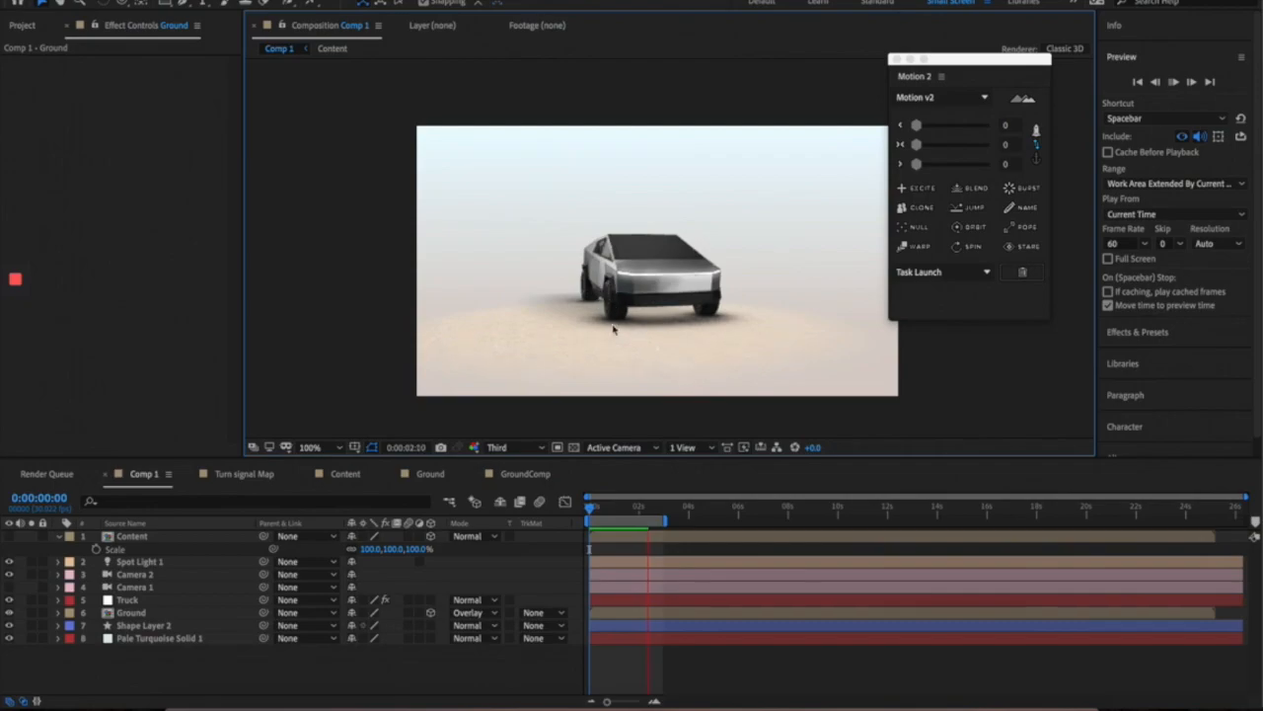
click(597, 509)
key(space)
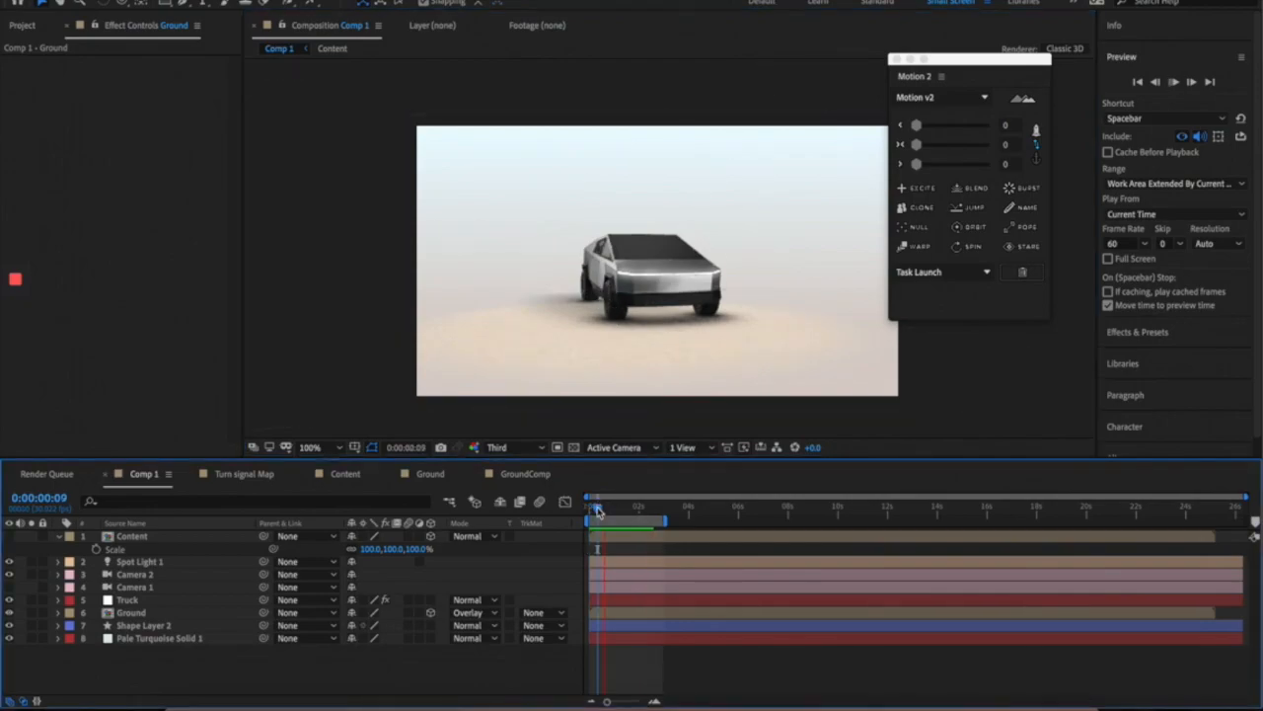
mouse_move(599, 510)
mouse_down()
mouse_move(645, 513)
mouse_move(584, 517)
mouse_up()
click(138, 613)
double_click(144, 614)
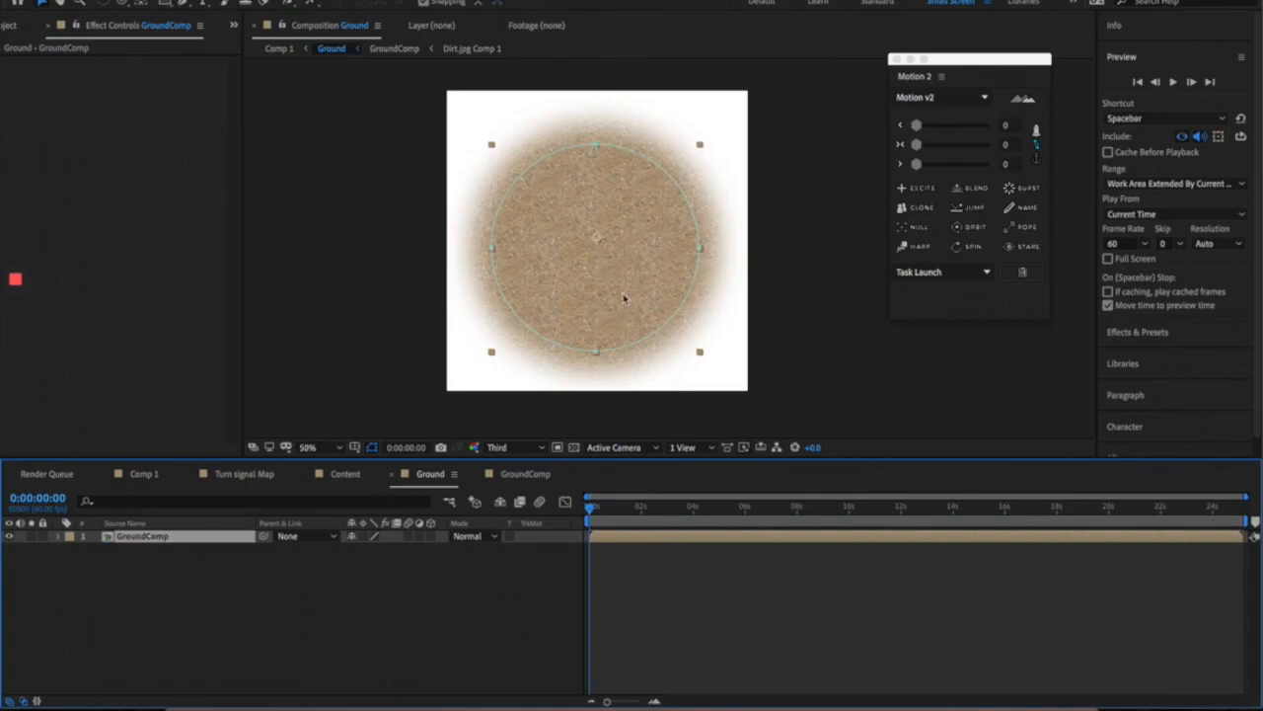
double_click(148, 539)
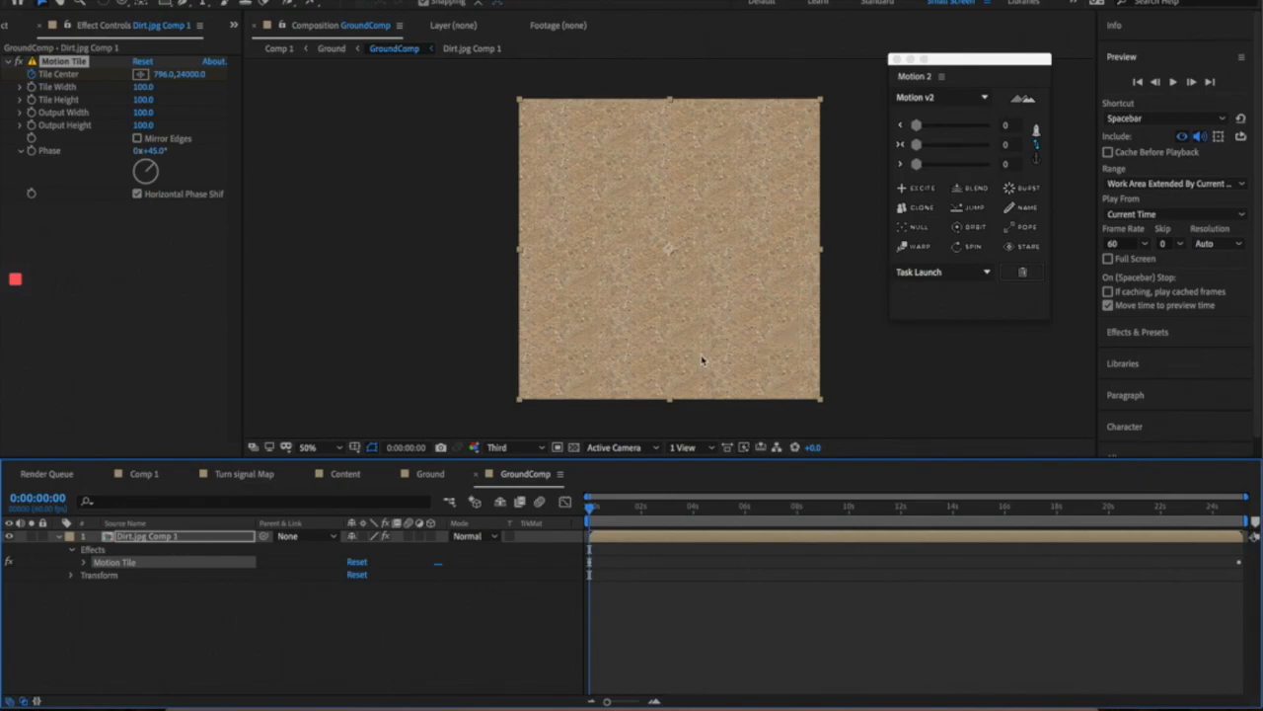
click(64, 65)
drag(604, 513, 631, 512)
key(space)
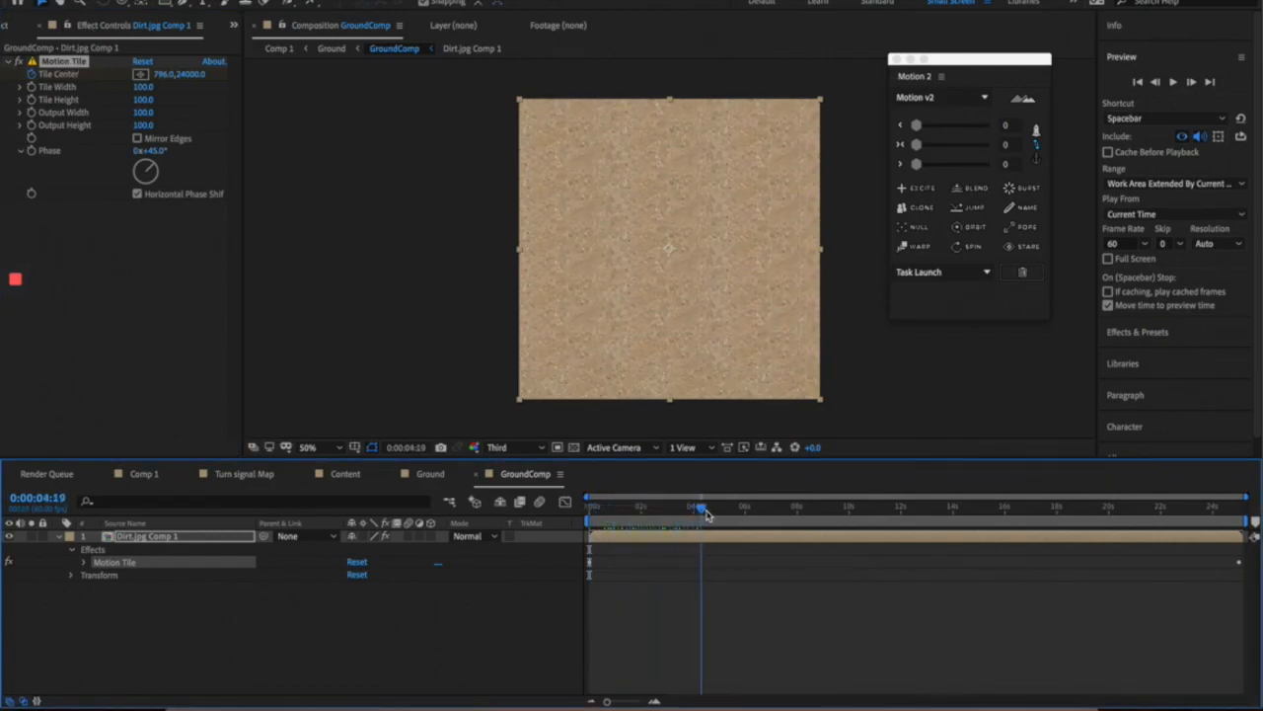
drag(660, 523, 1242, 530)
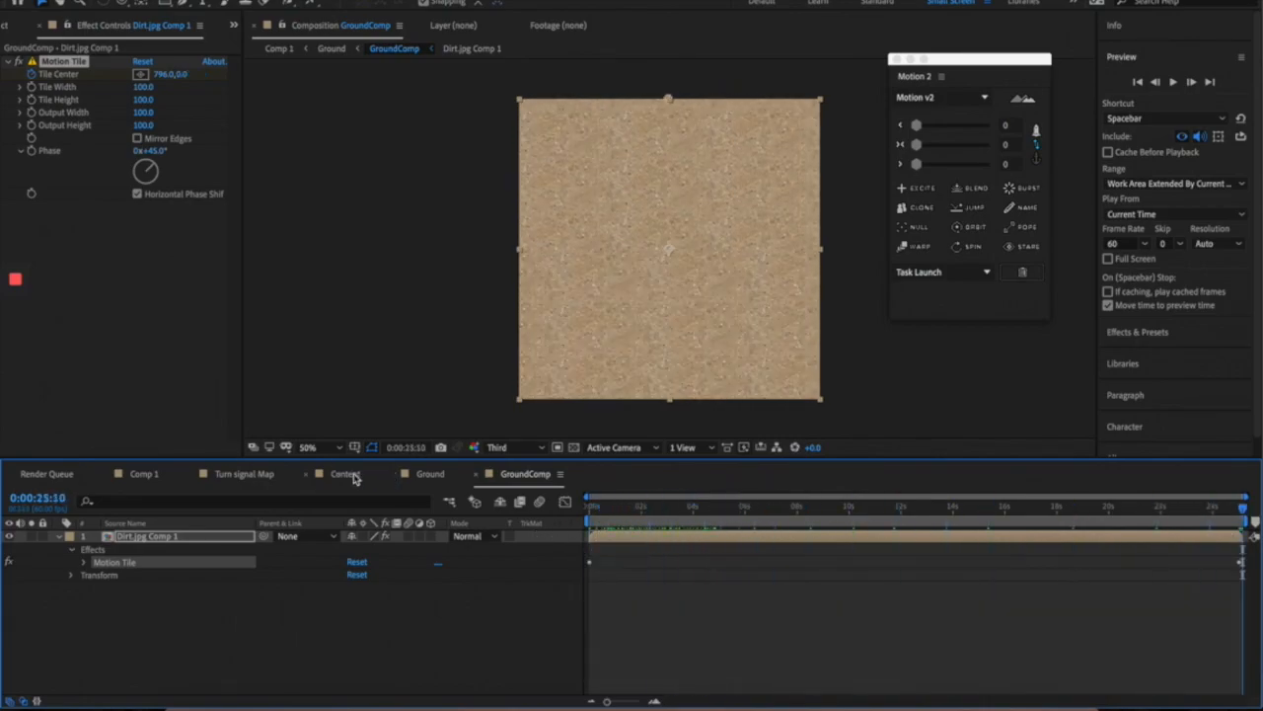
click(345, 472)
click(430, 474)
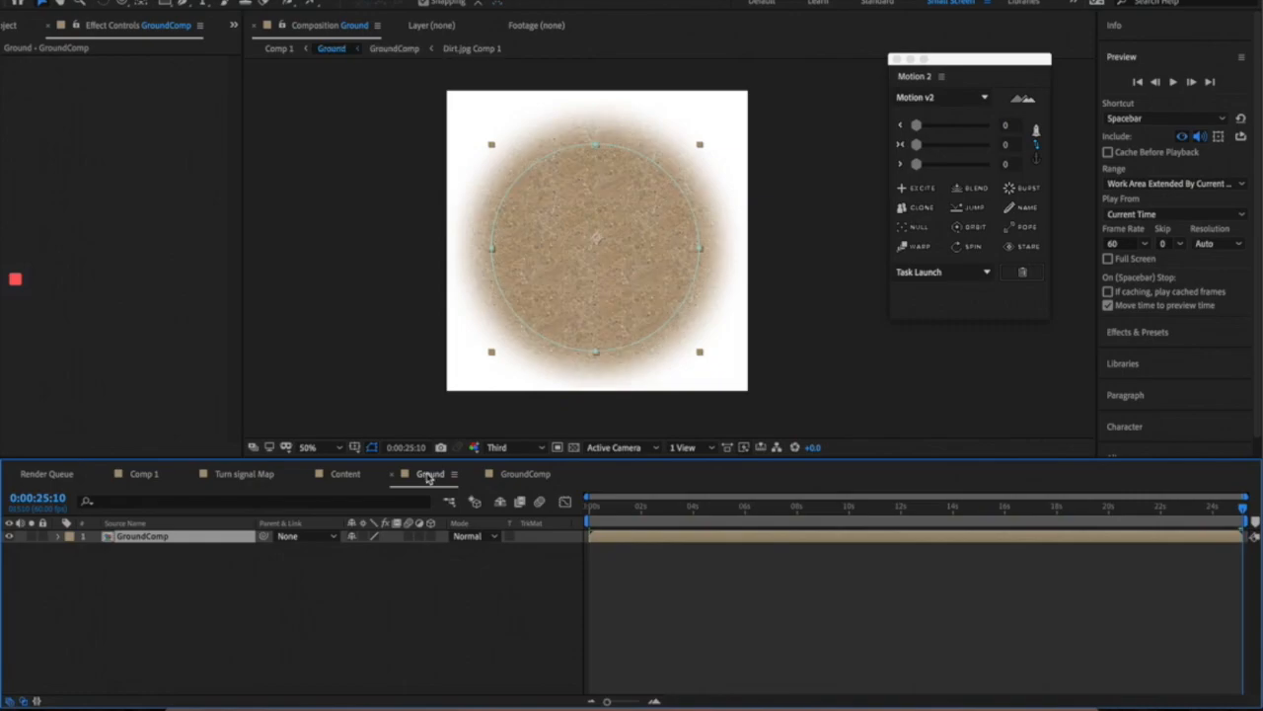
click(257, 475)
click(150, 476)
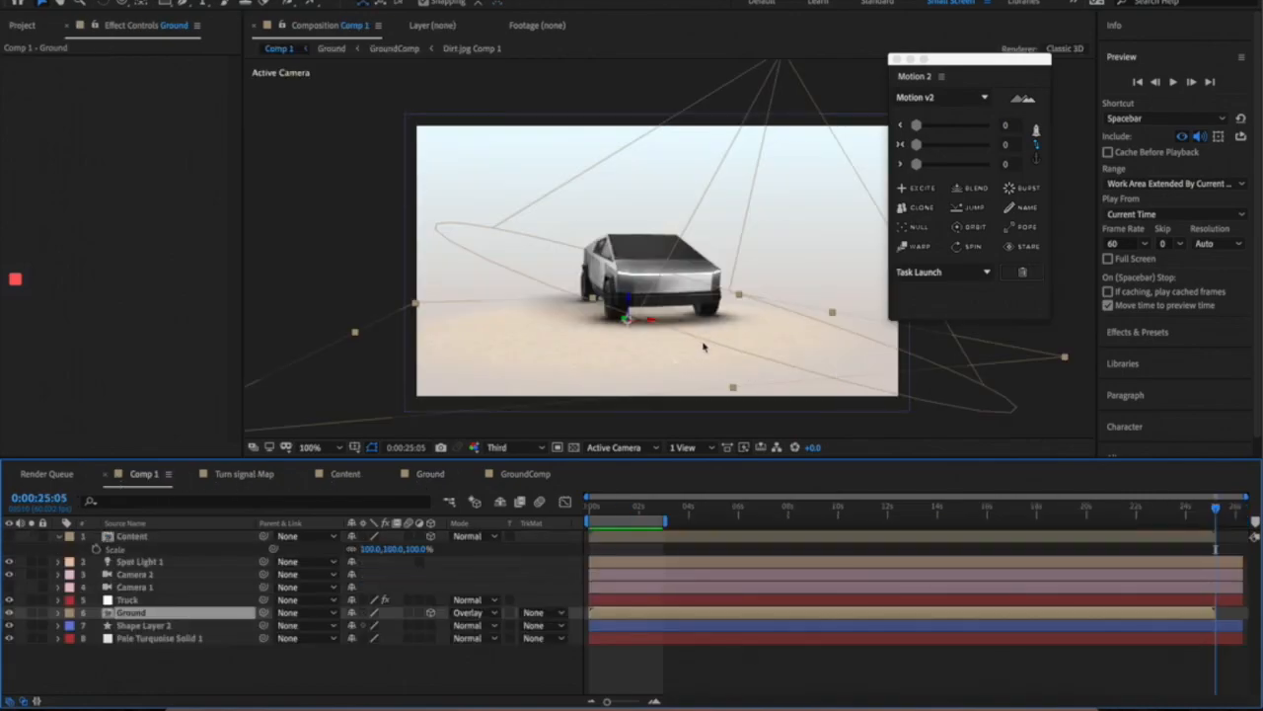
- Set the Comp 1 preview resolution to Full near the start of the comp
drag(596, 505, 614, 505)
click(498, 447)
click(520, 484)
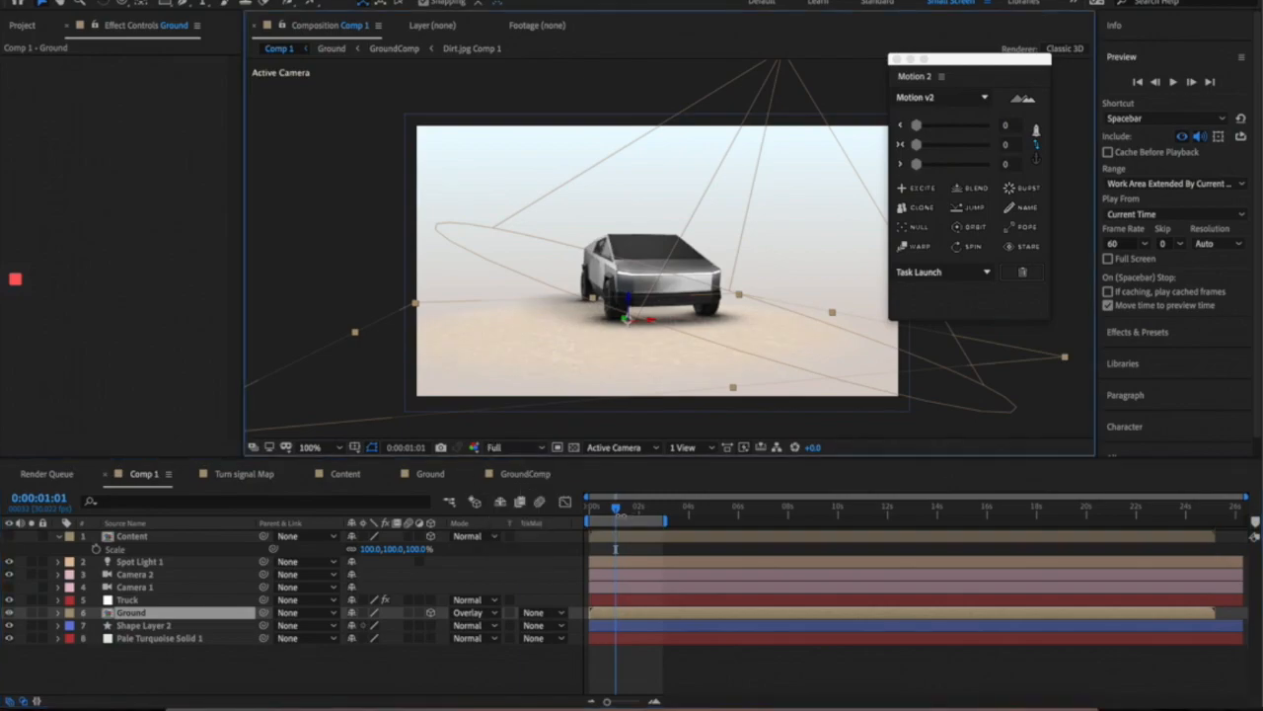
- Scrub Comp 1 back to 0:00:00:00 and toggle viewer zoom between 50% and 100%
drag(622, 512, 635, 507)
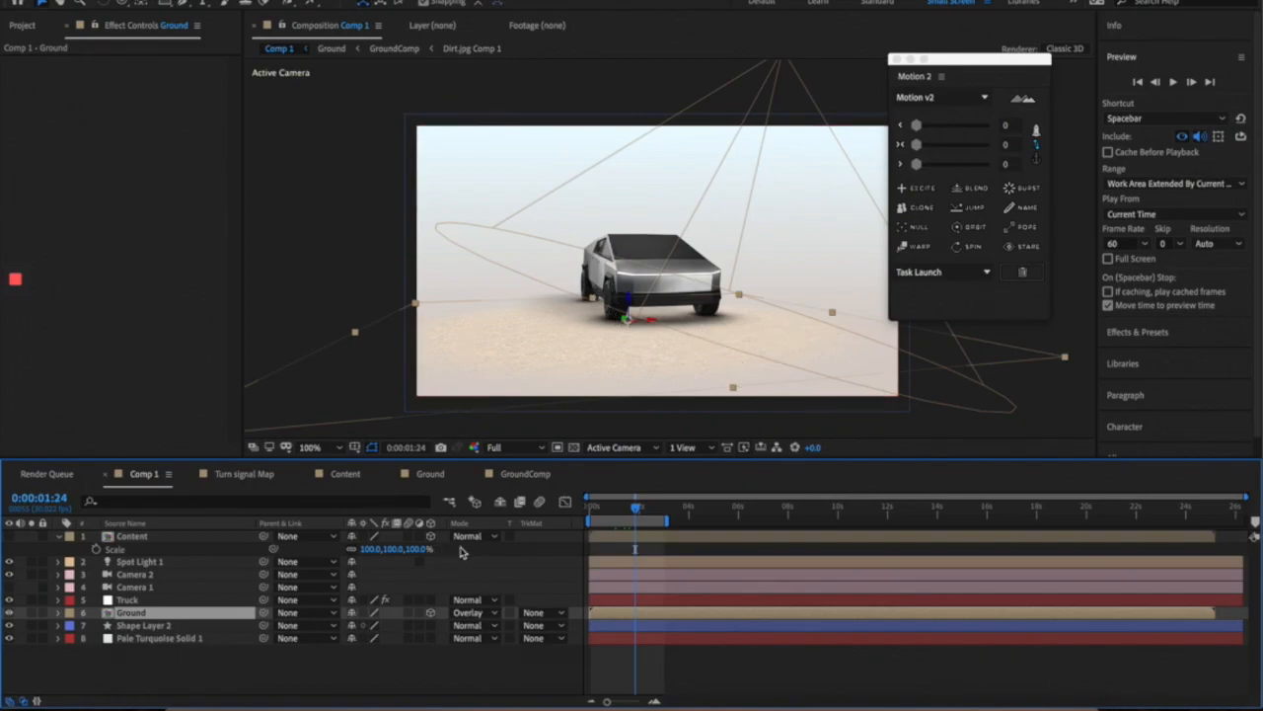
click(650, 511)
drag(632, 514, 588, 511)
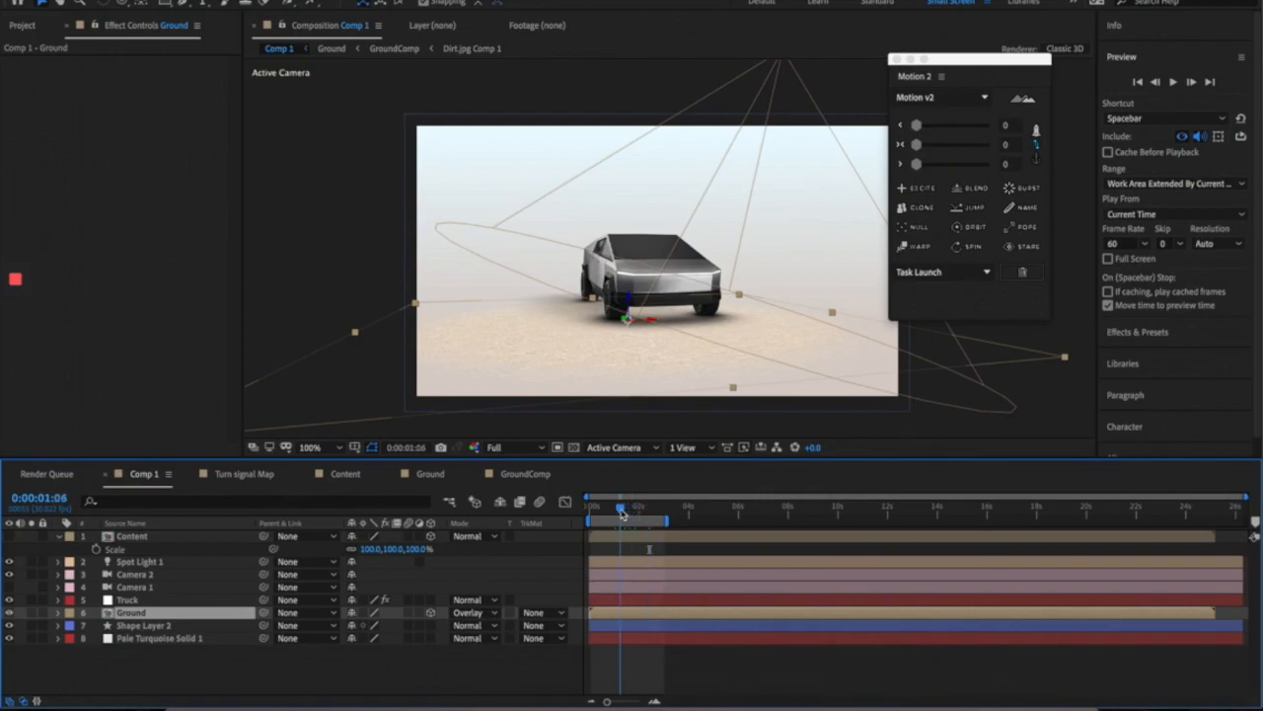
key(comma)
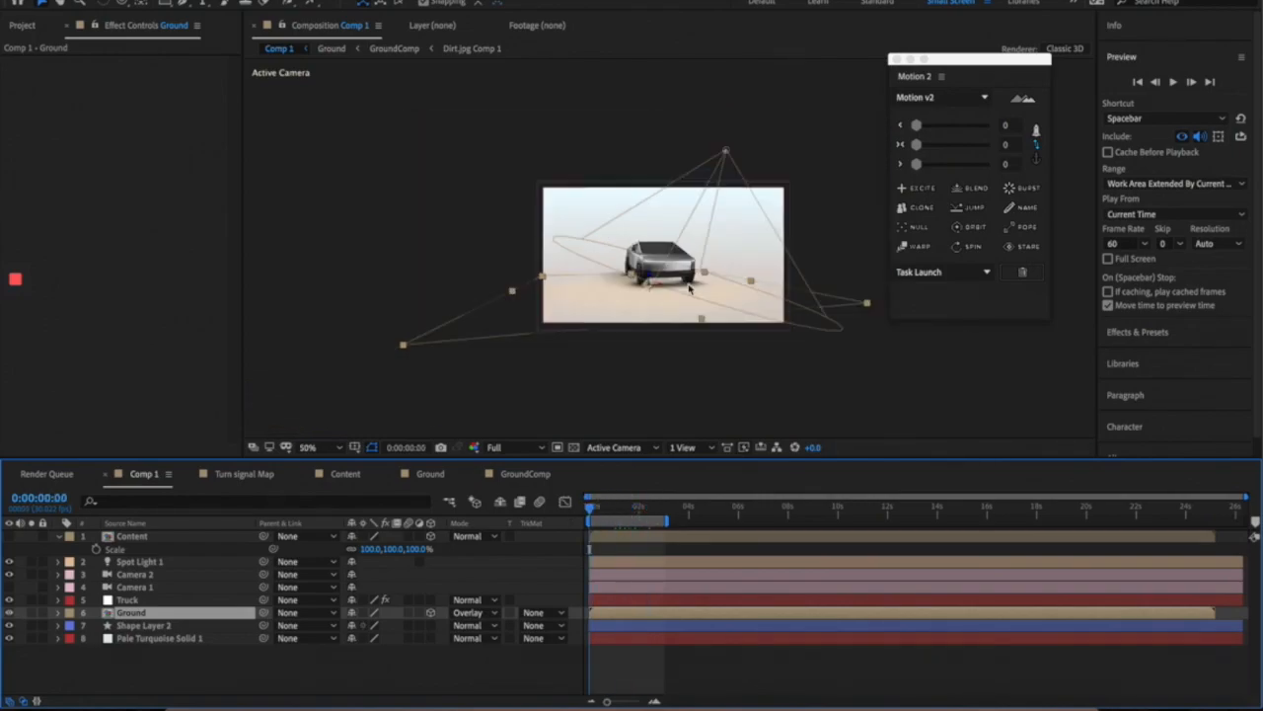
click(803, 369)
key(period)
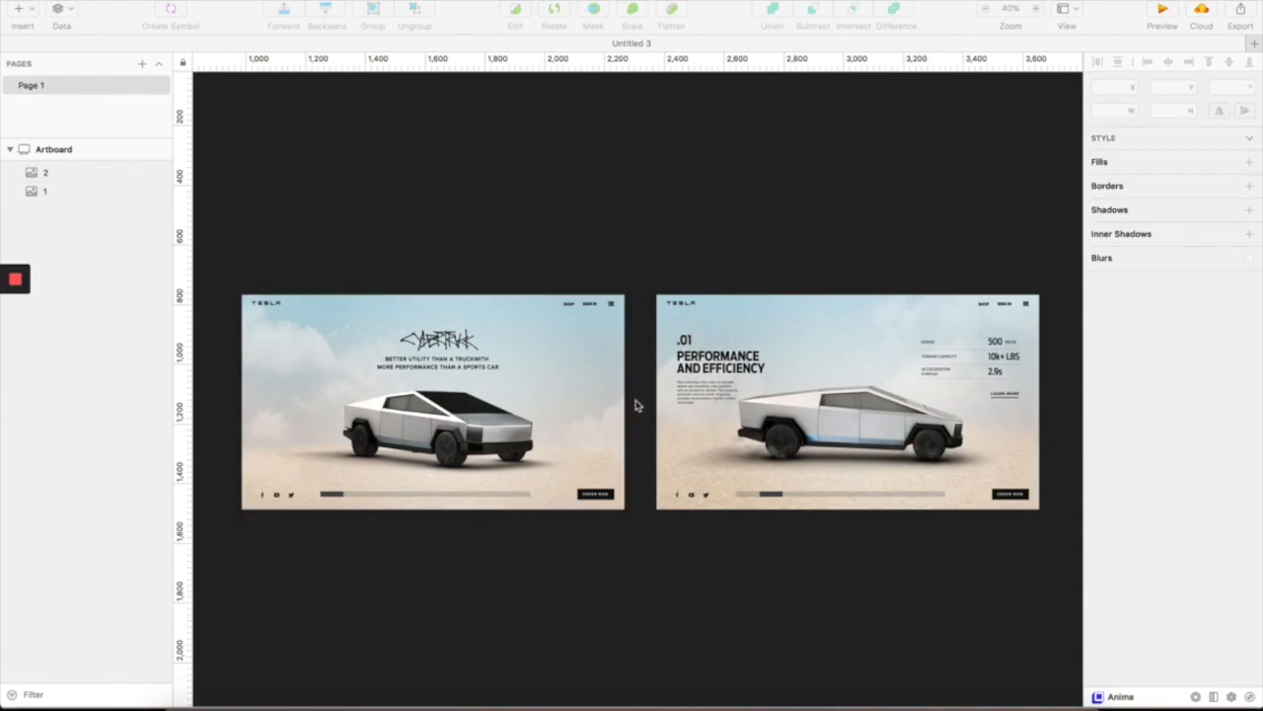
- Pan around the Sketch Artboard to inspect the hero slide and the .01 slide image
scroll(598, 439, left, 2)
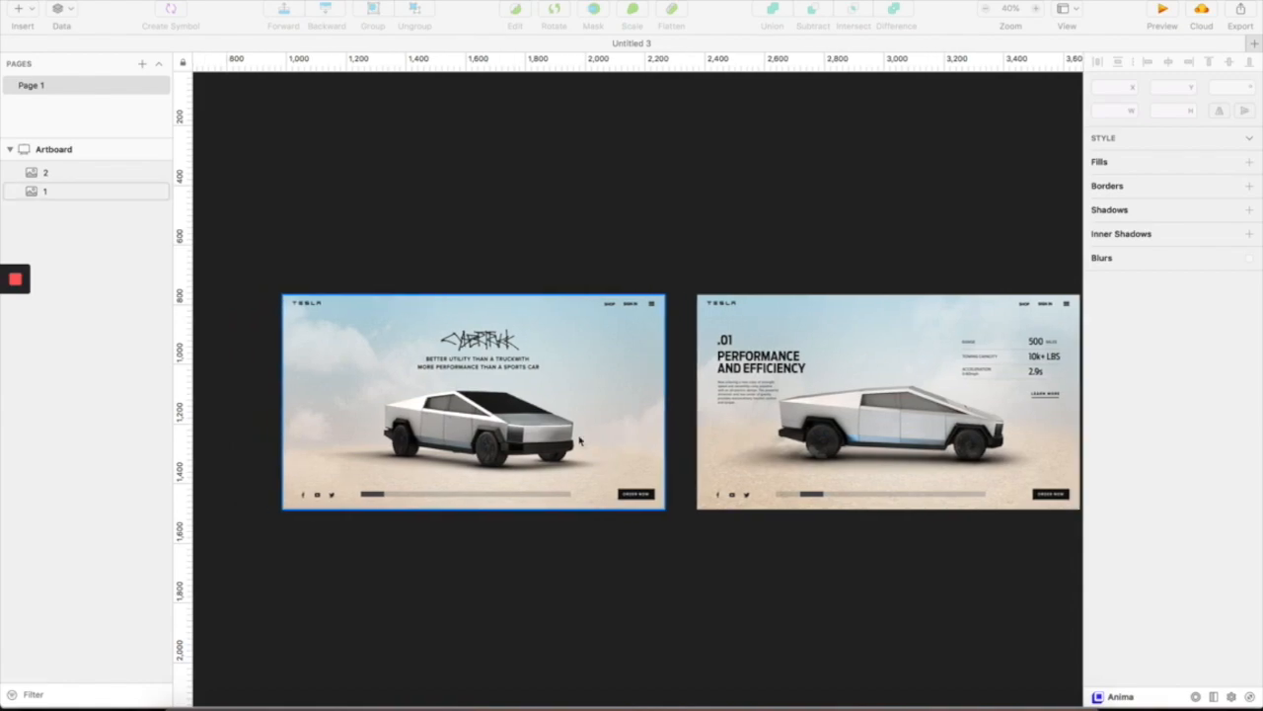
click(519, 591)
scroll(462, 473, up, 5)
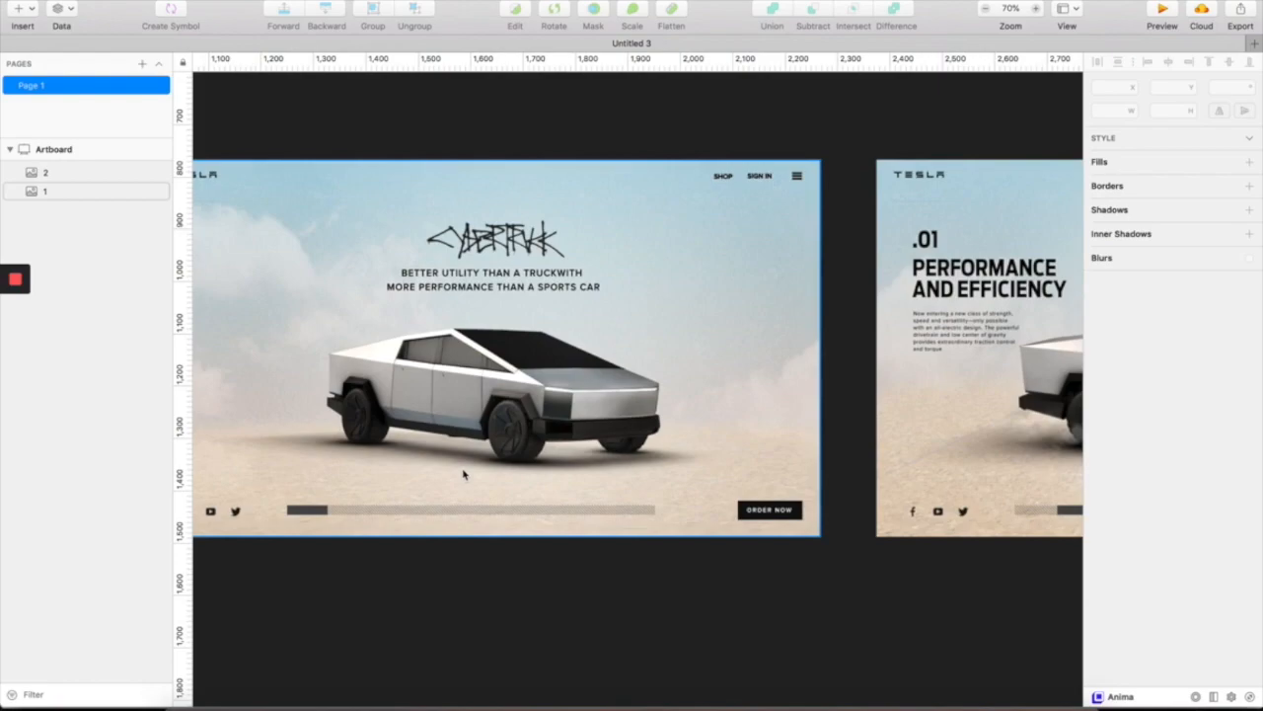
scroll(465, 473, left, 2)
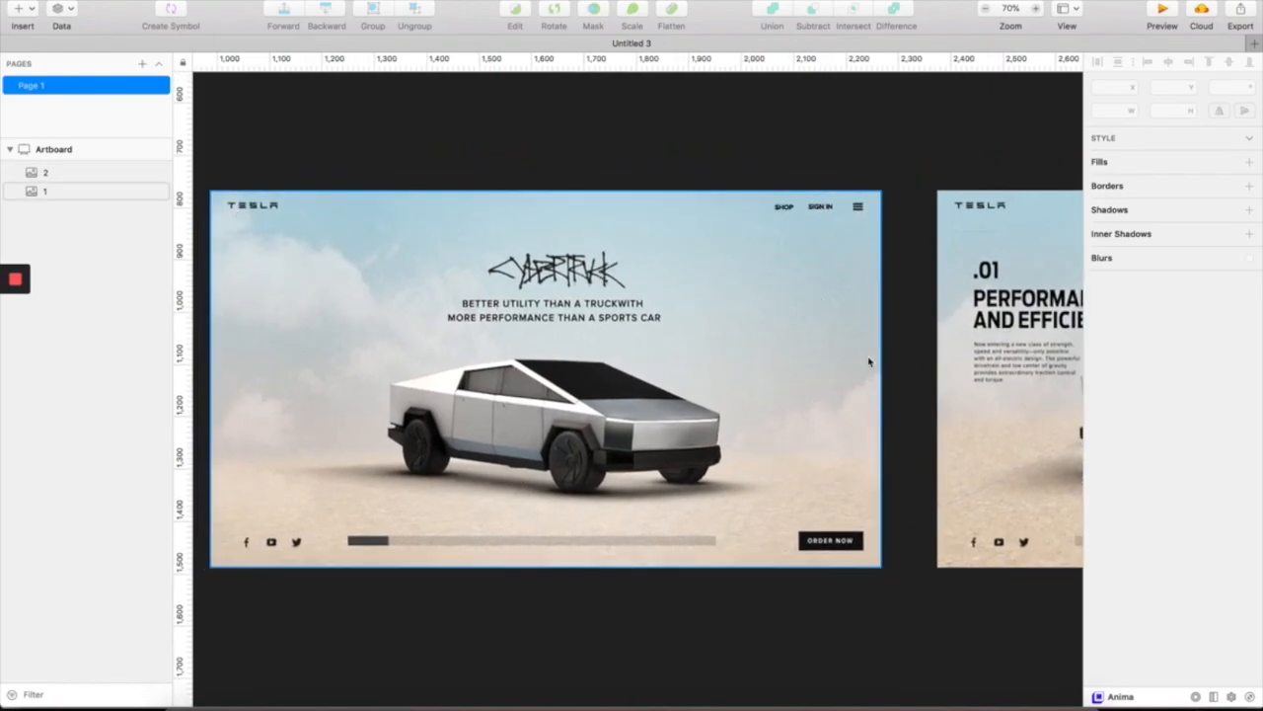
scroll(882, 423, down, 3)
scroll(878, 414, right, 6)
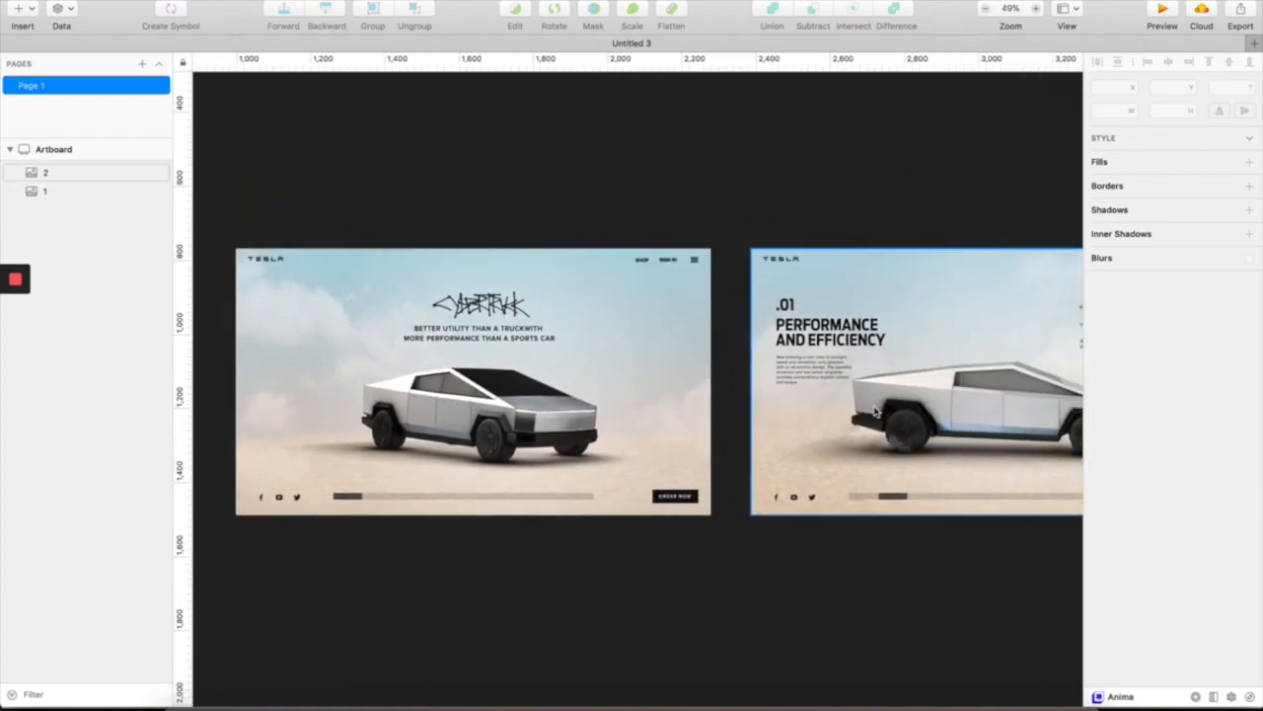
scroll(874, 411, right, 2)
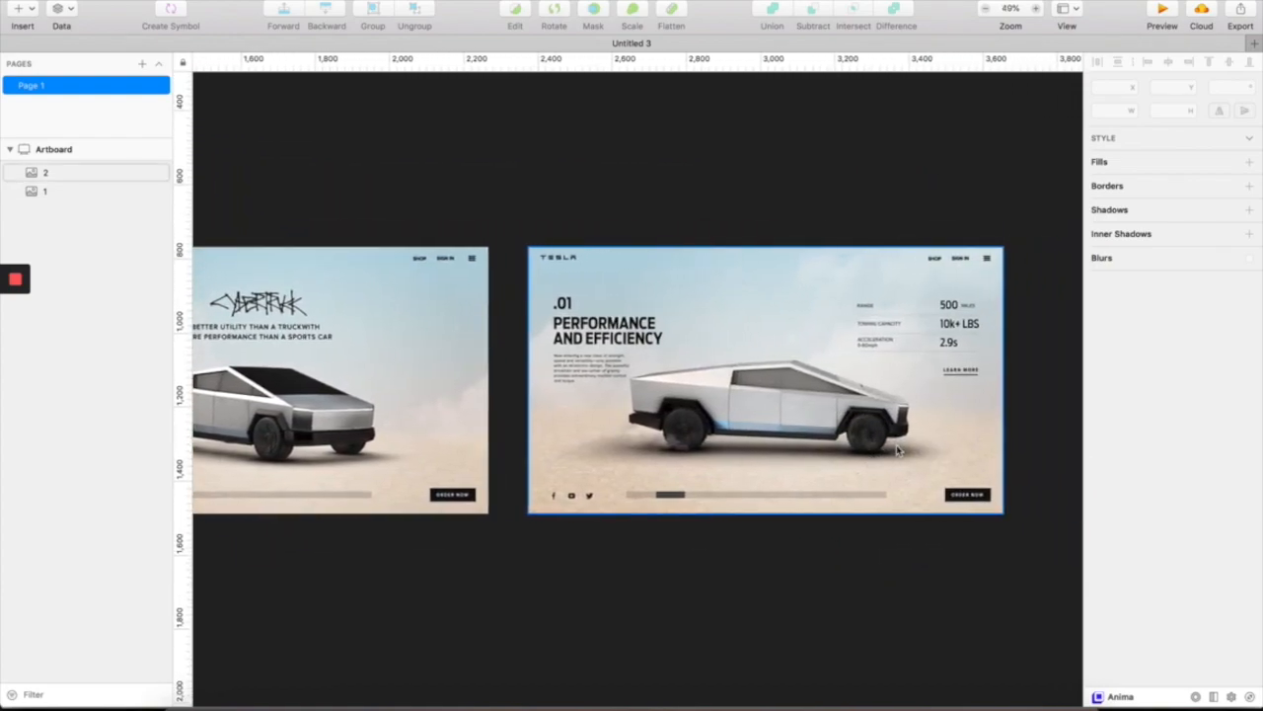
scroll(893, 454, left, 4)
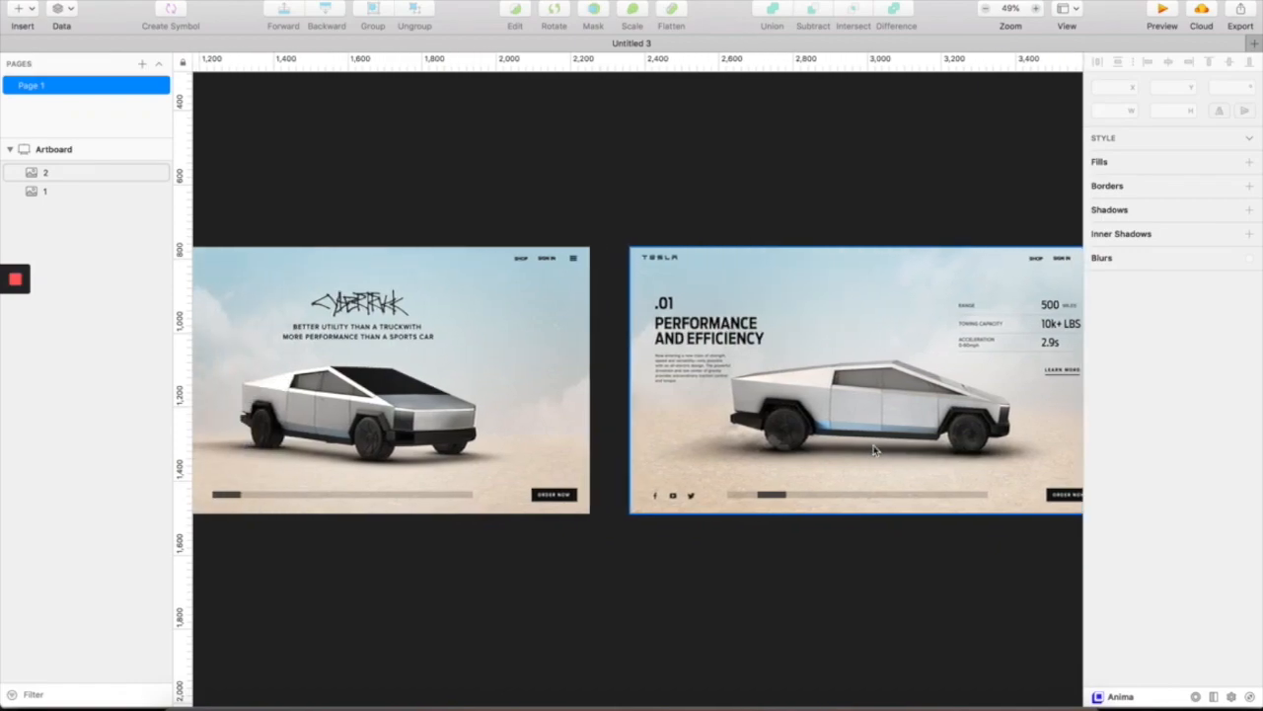
click(815, 370)
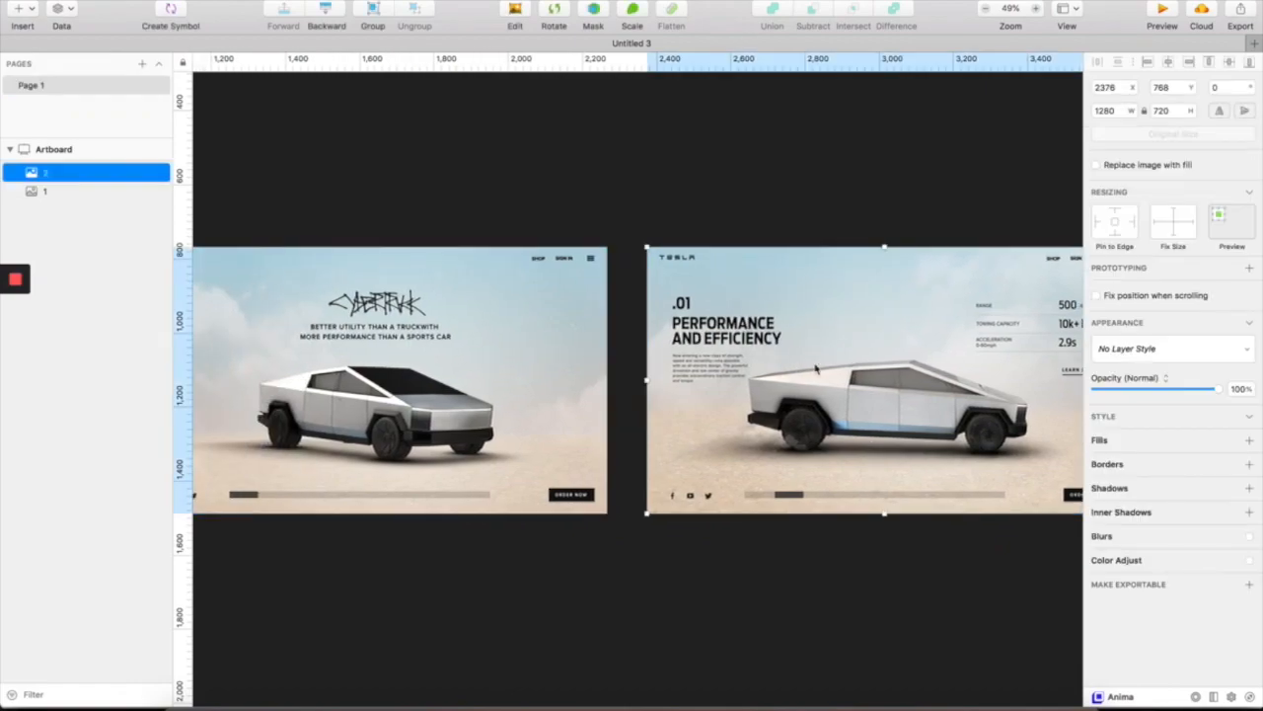
scroll(816, 377, down, 5)
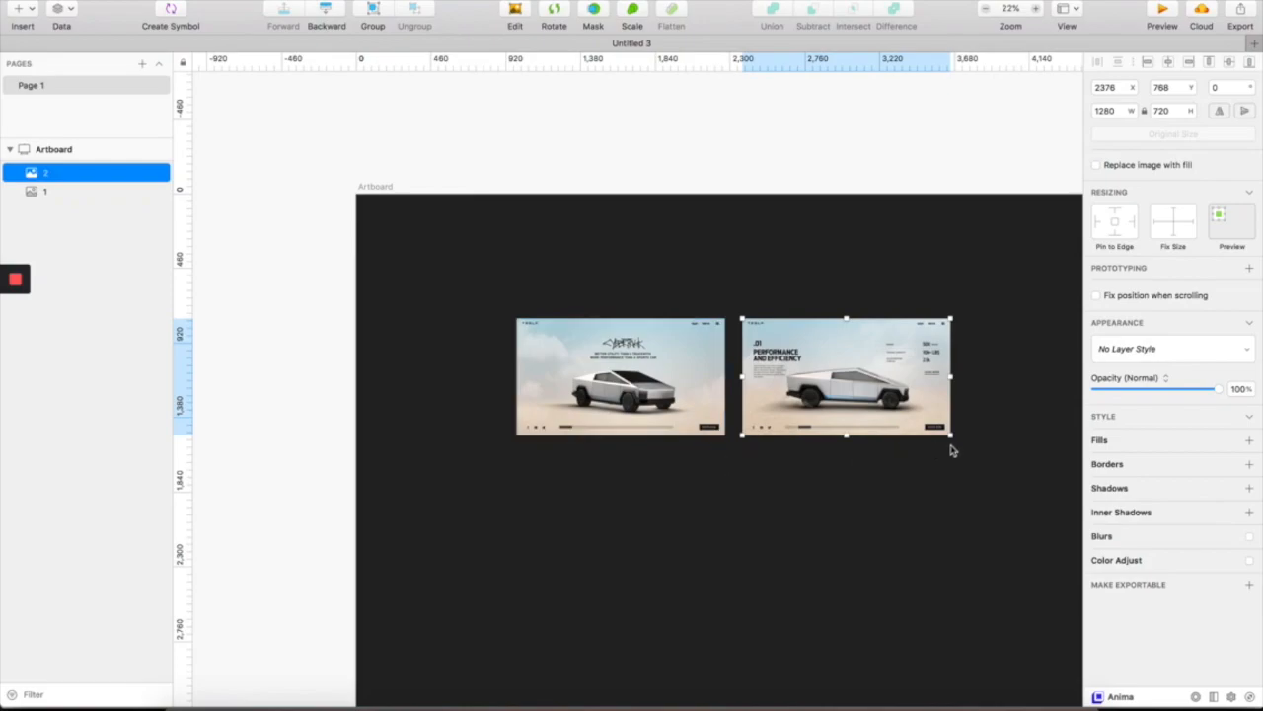
scroll(974, 469, up, 3)
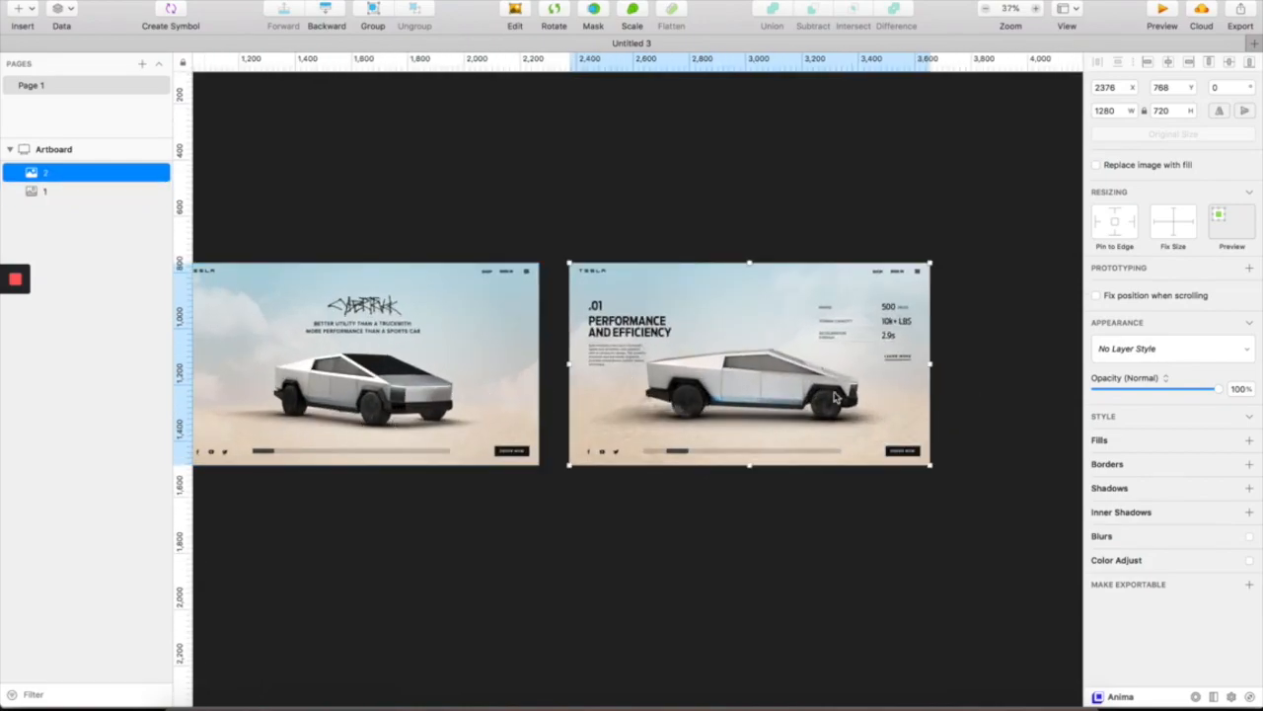
scroll(681, 429, left, 3)
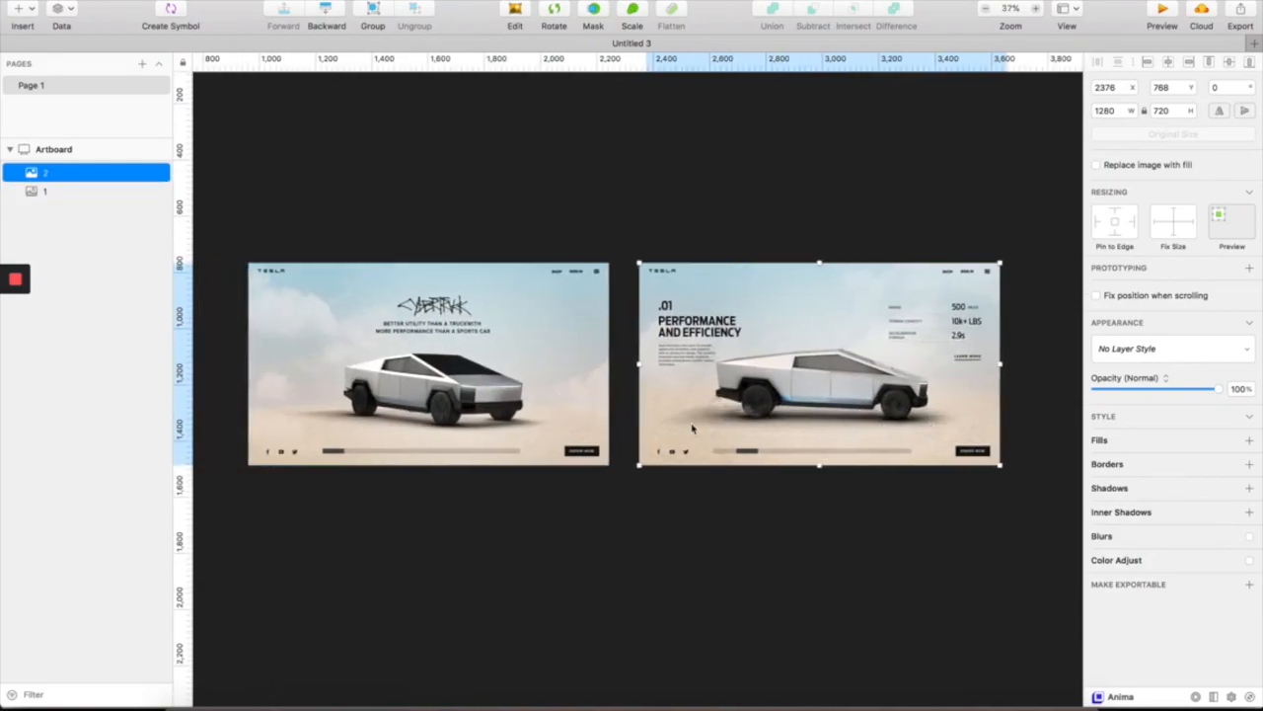
click(609, 234)
- Keep panning the Artboard, selecting and deselecting the .01 Performance and Efficiency image
scroll(503, 370, up, 2)
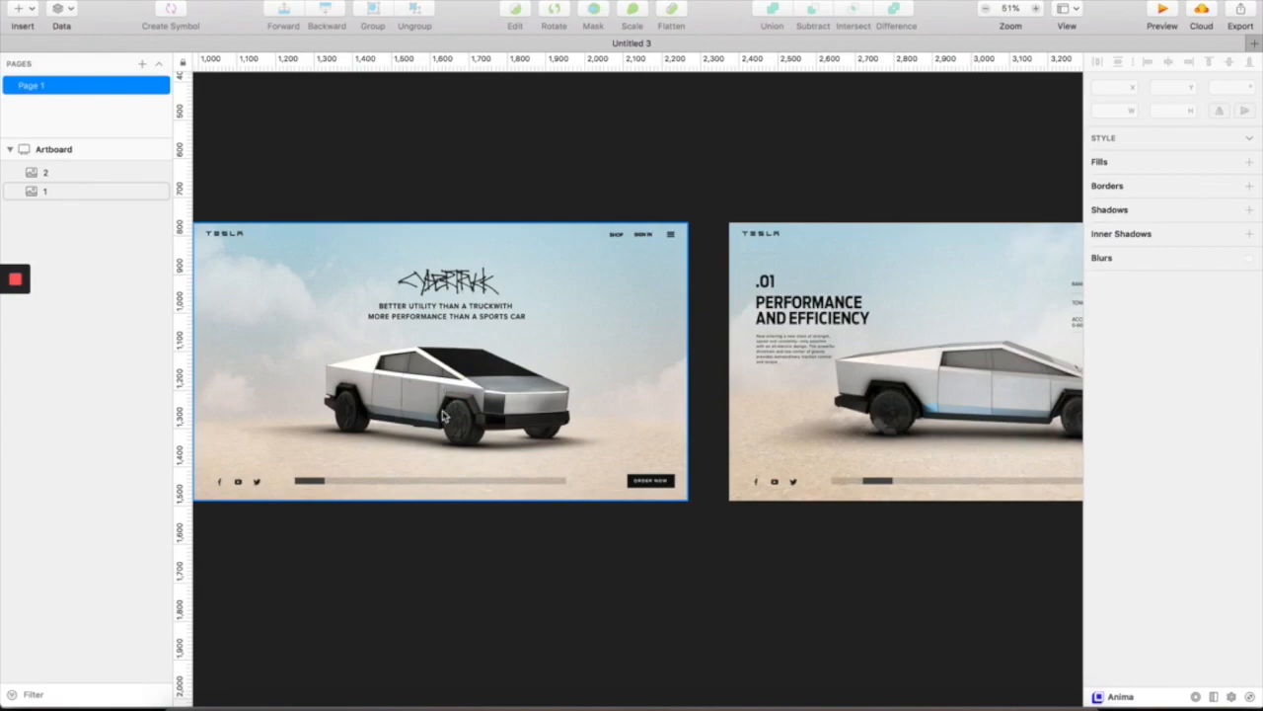
scroll(579, 415, left, 3)
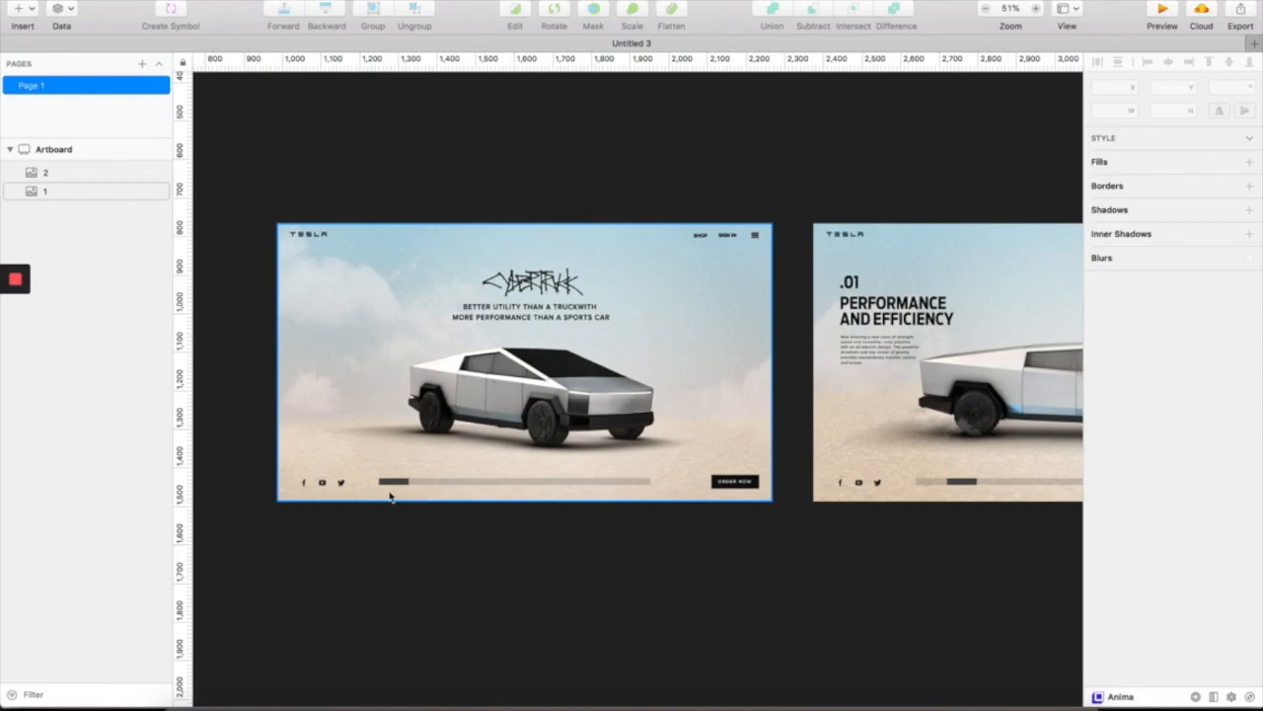
scroll(872, 395, right, 6)
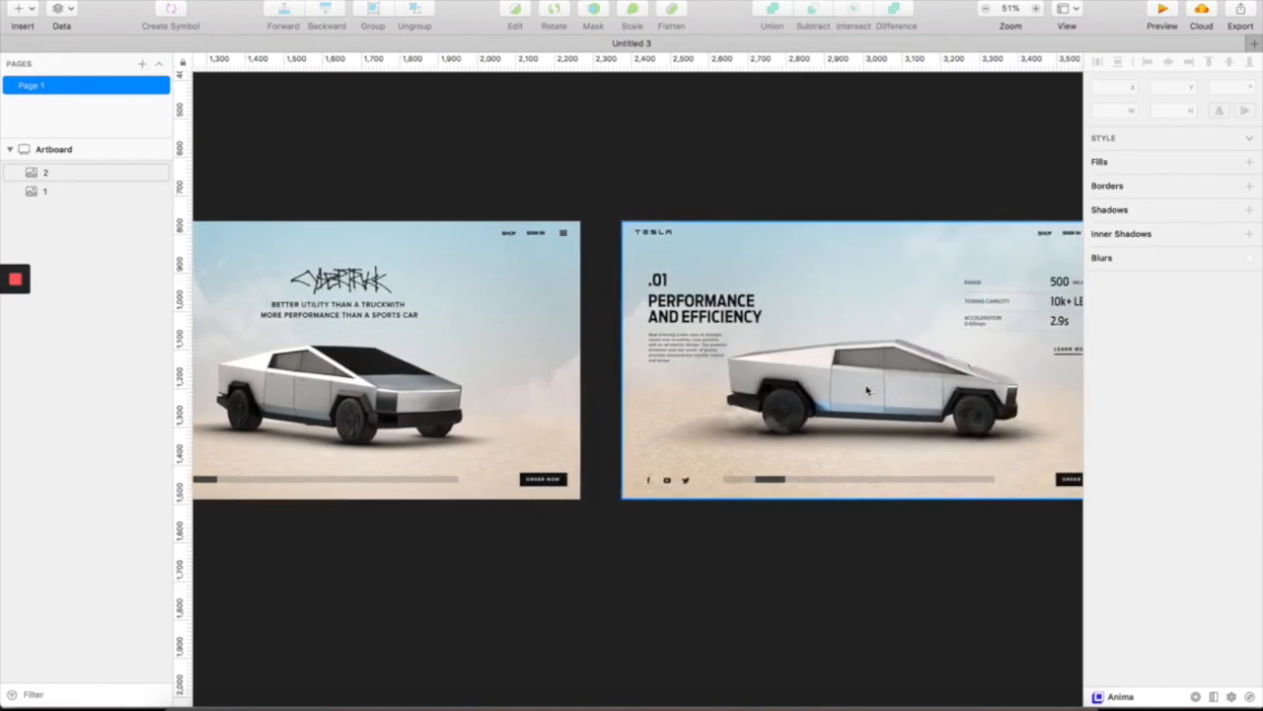
scroll(925, 367, down, 2)
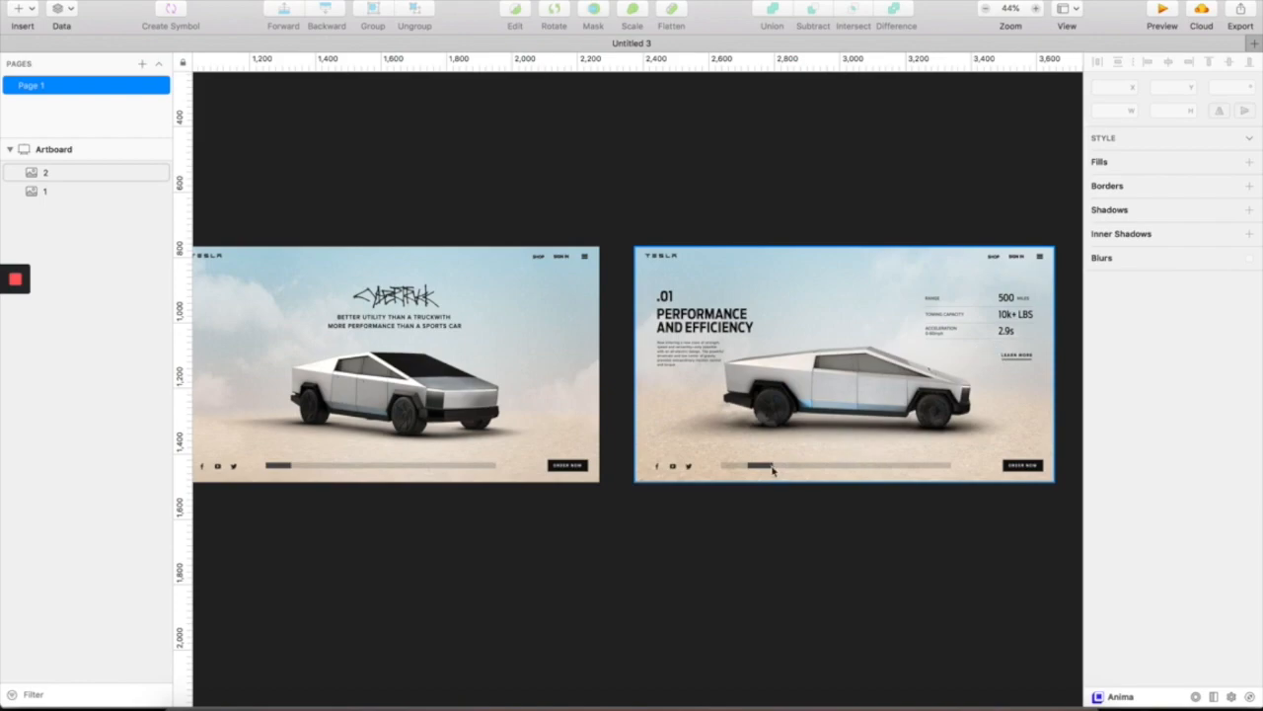
scroll(494, 479, up, 5)
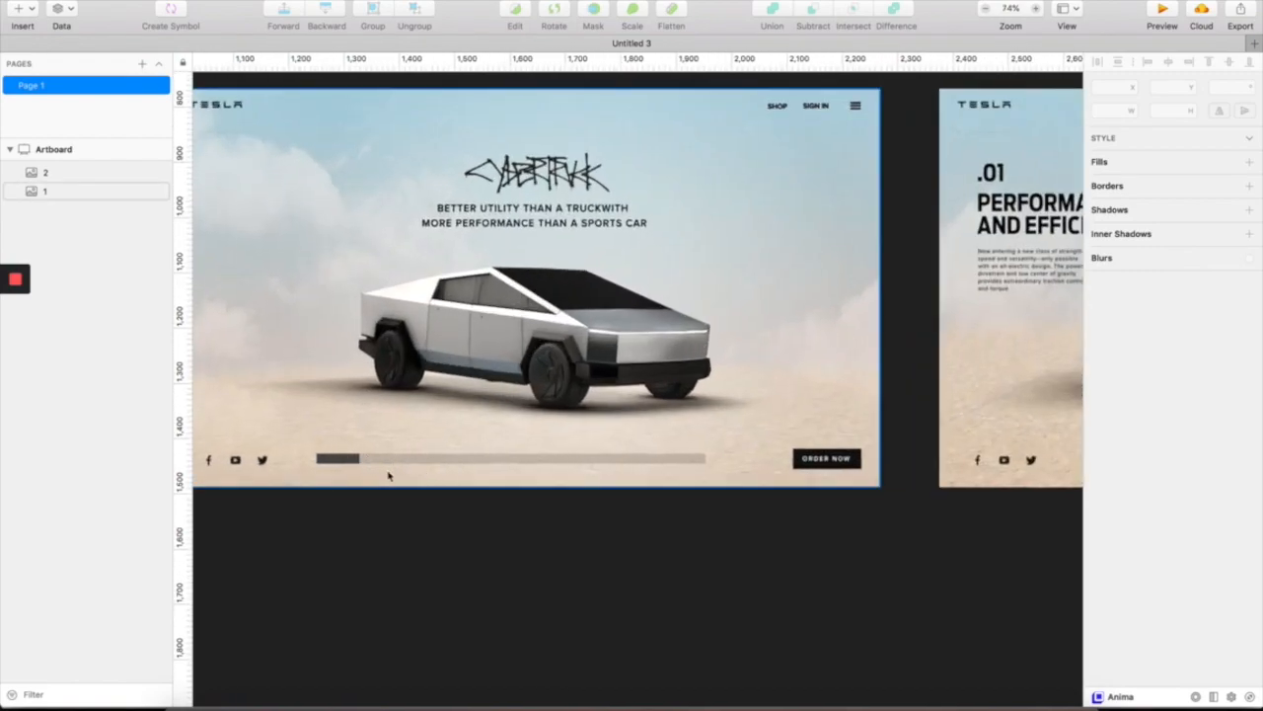
scroll(441, 482, right, 10)
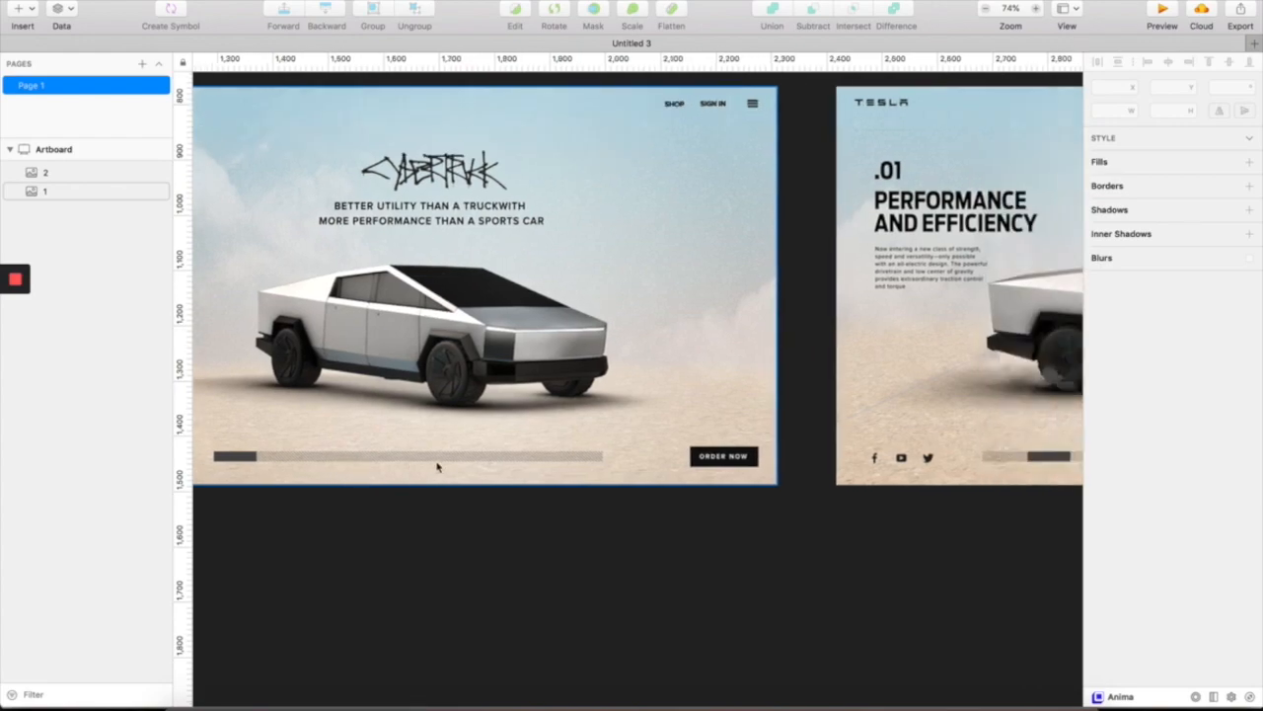
scroll(878, 438, down, 3)
scroll(874, 427, up, 3)
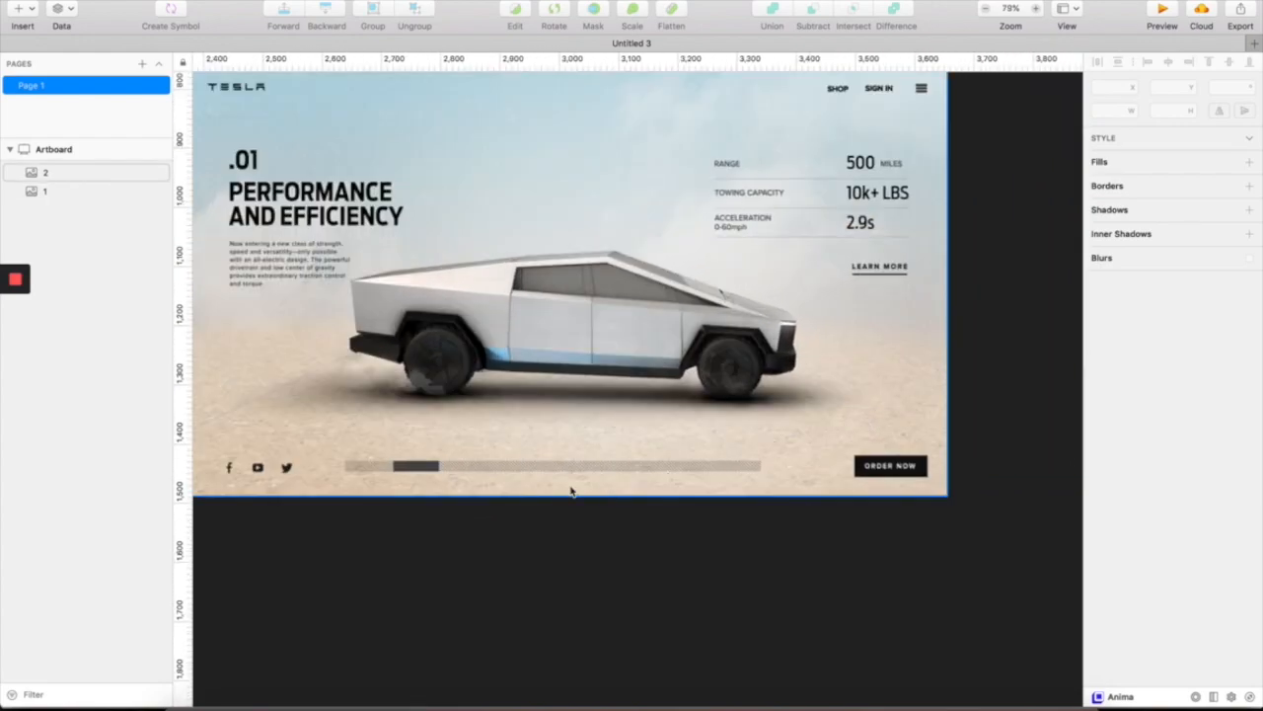
scroll(637, 456, down, 3)
scroll(677, 447, down, 3)
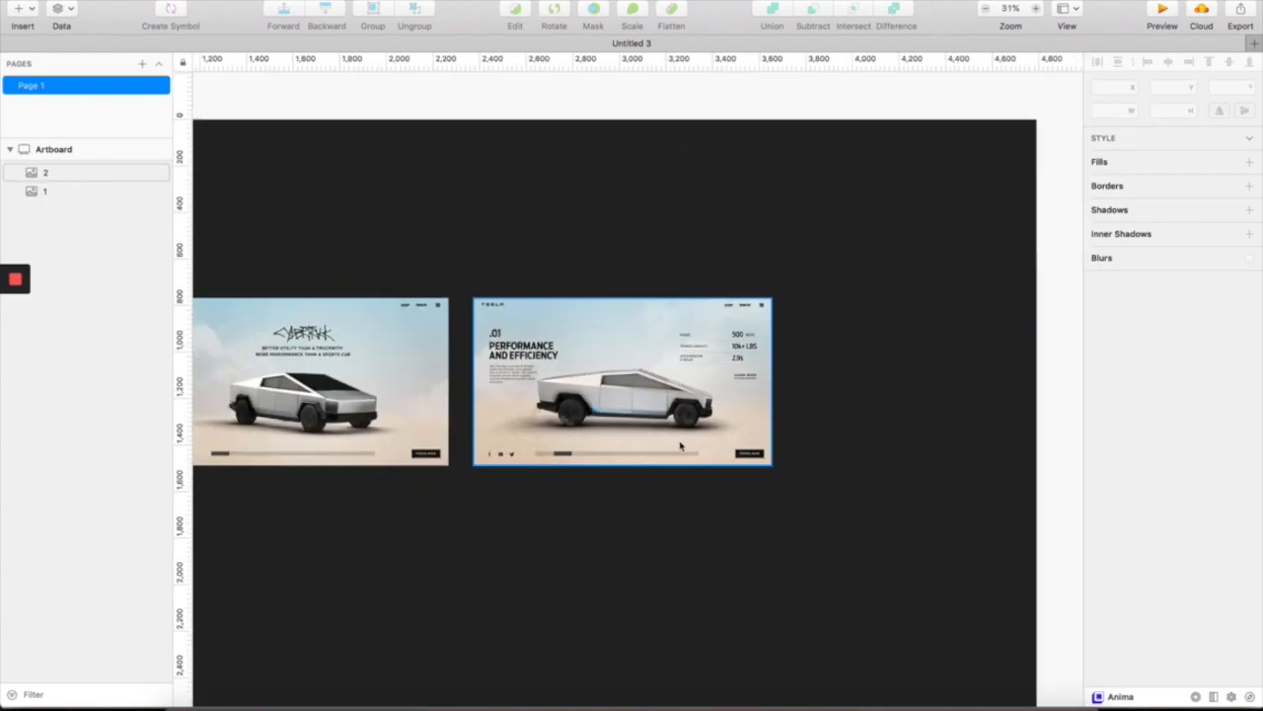
scroll(679, 446, left, 4)
click(746, 425)
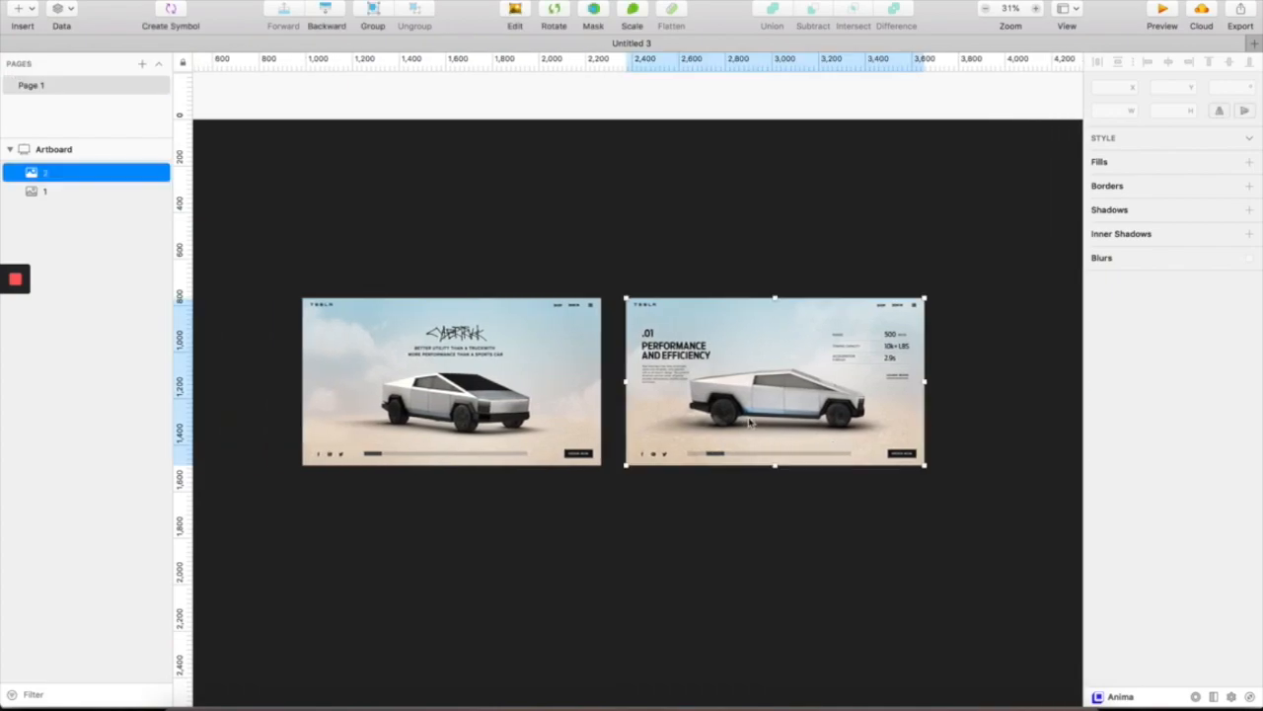
click(654, 254)
scroll(654, 255, up, 2)
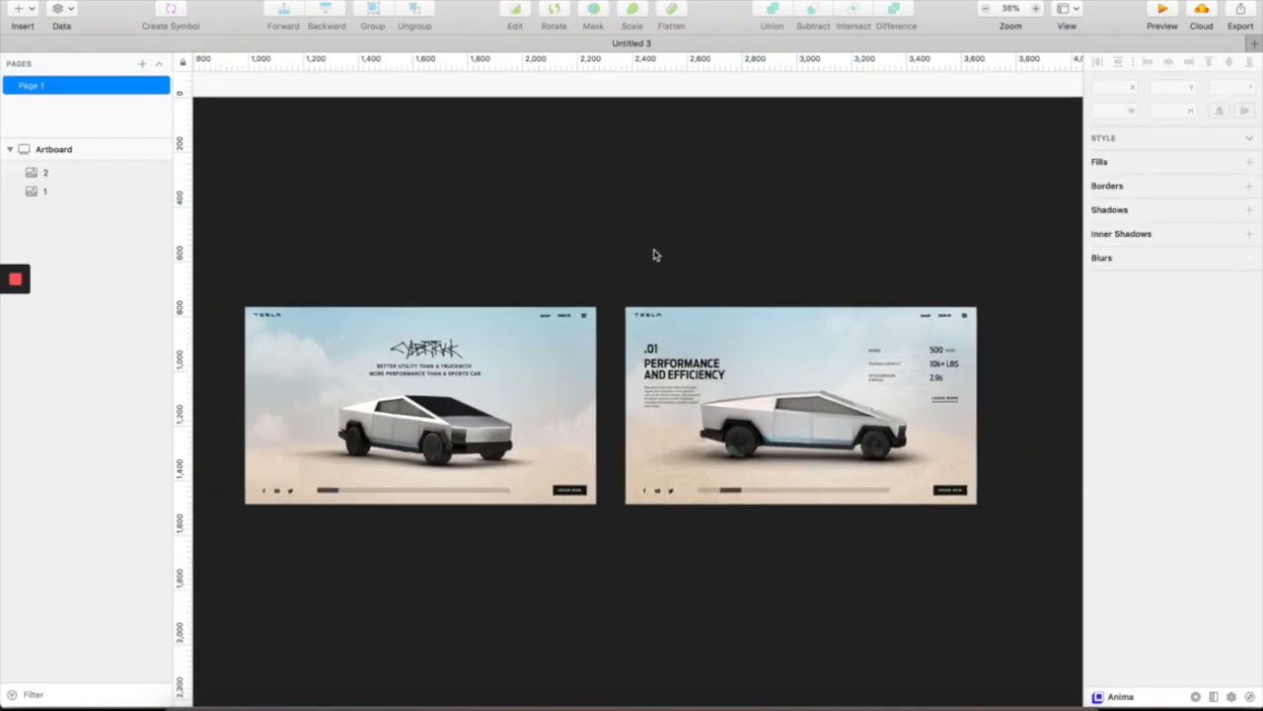
scroll(654, 255, left, 2)
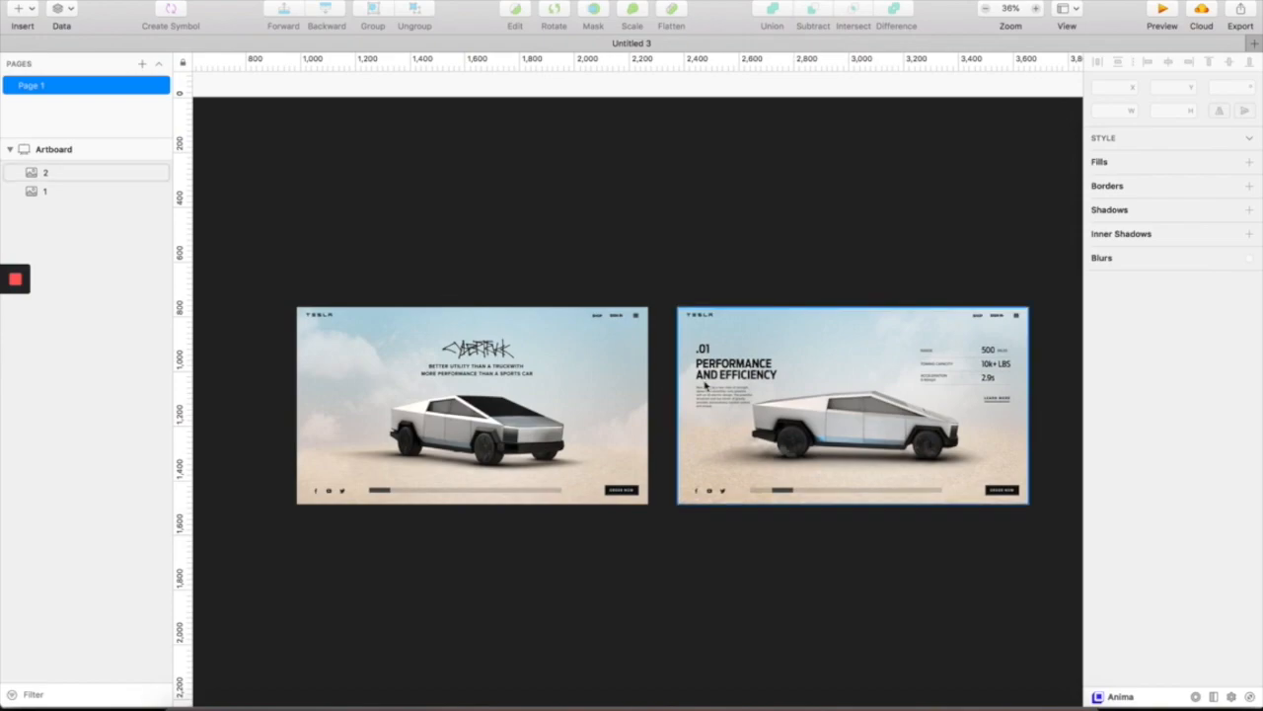
scroll(705, 385, down, 1)
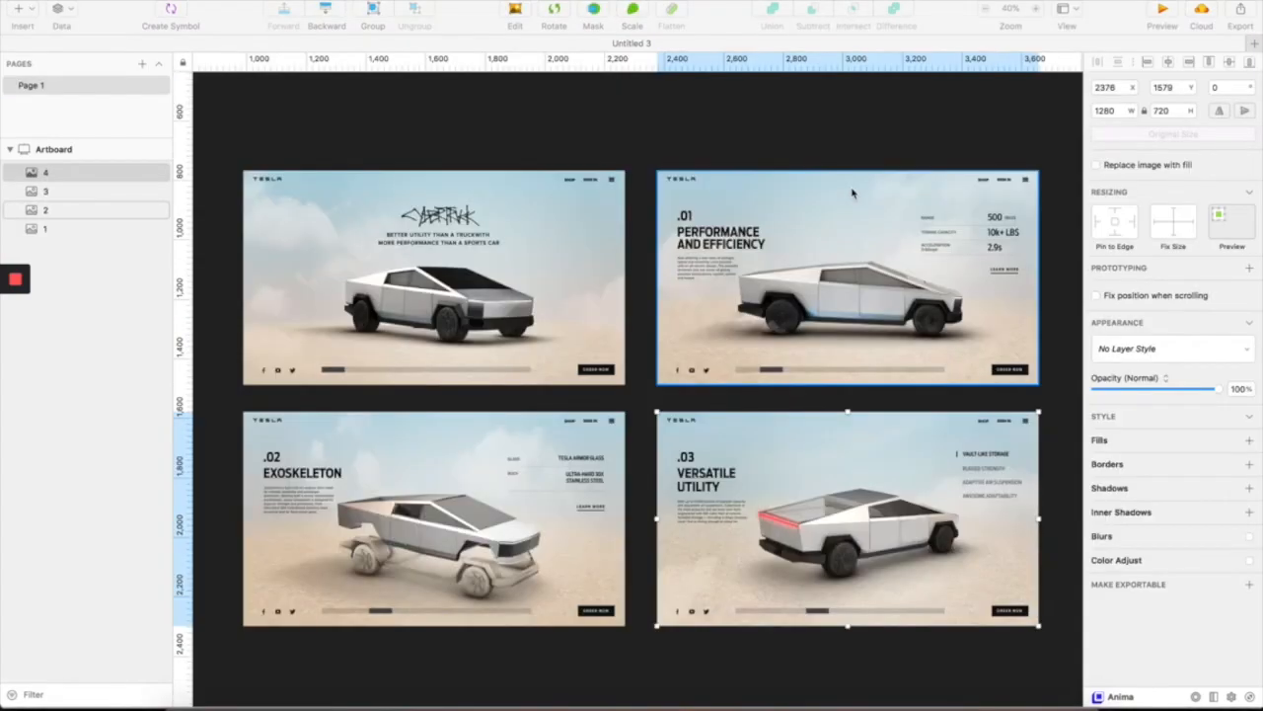
- Deselect the slide images and scroll down to the .02 and .03 slides below
click(780, 128)
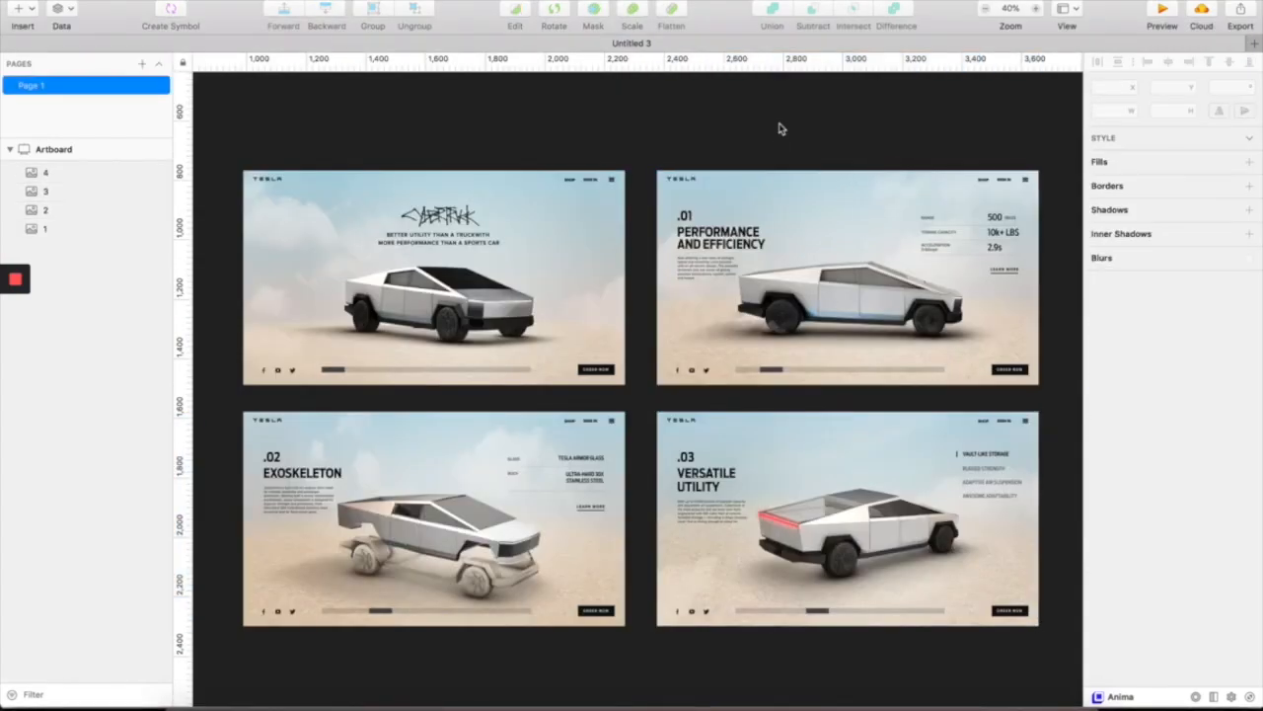
scroll(781, 127, down, 2)
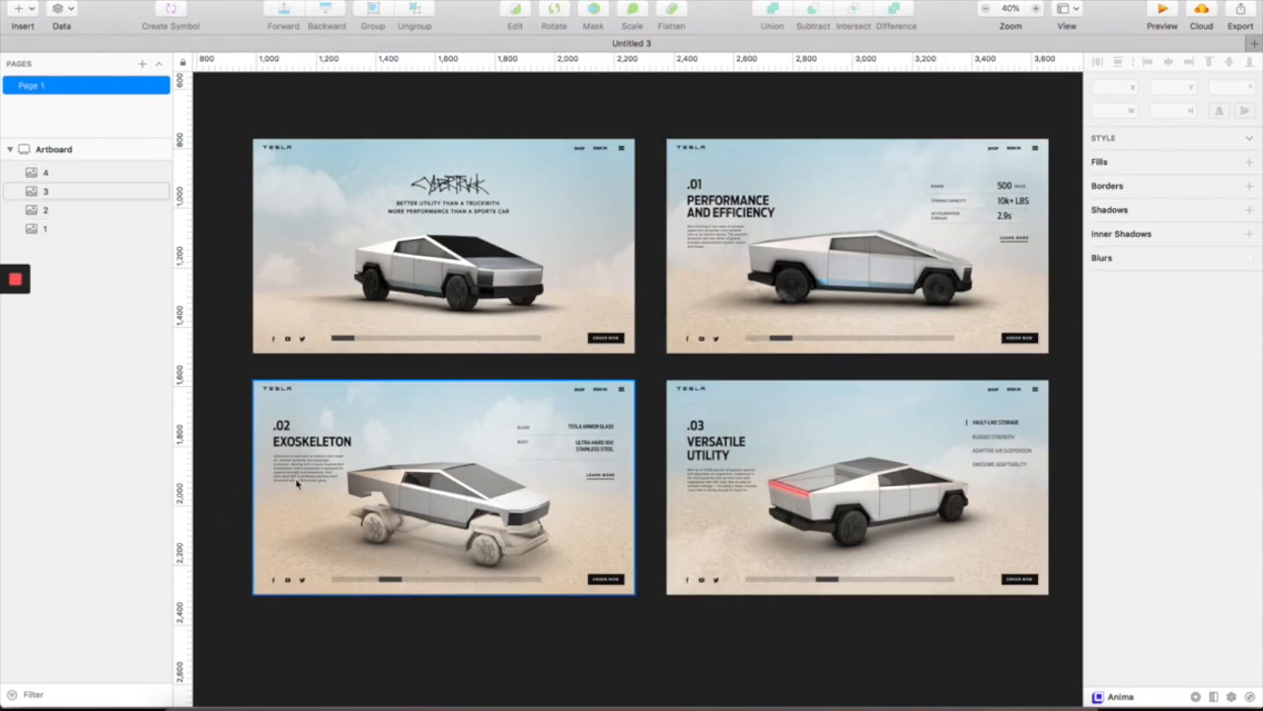
scroll(667, 511, up, 5)
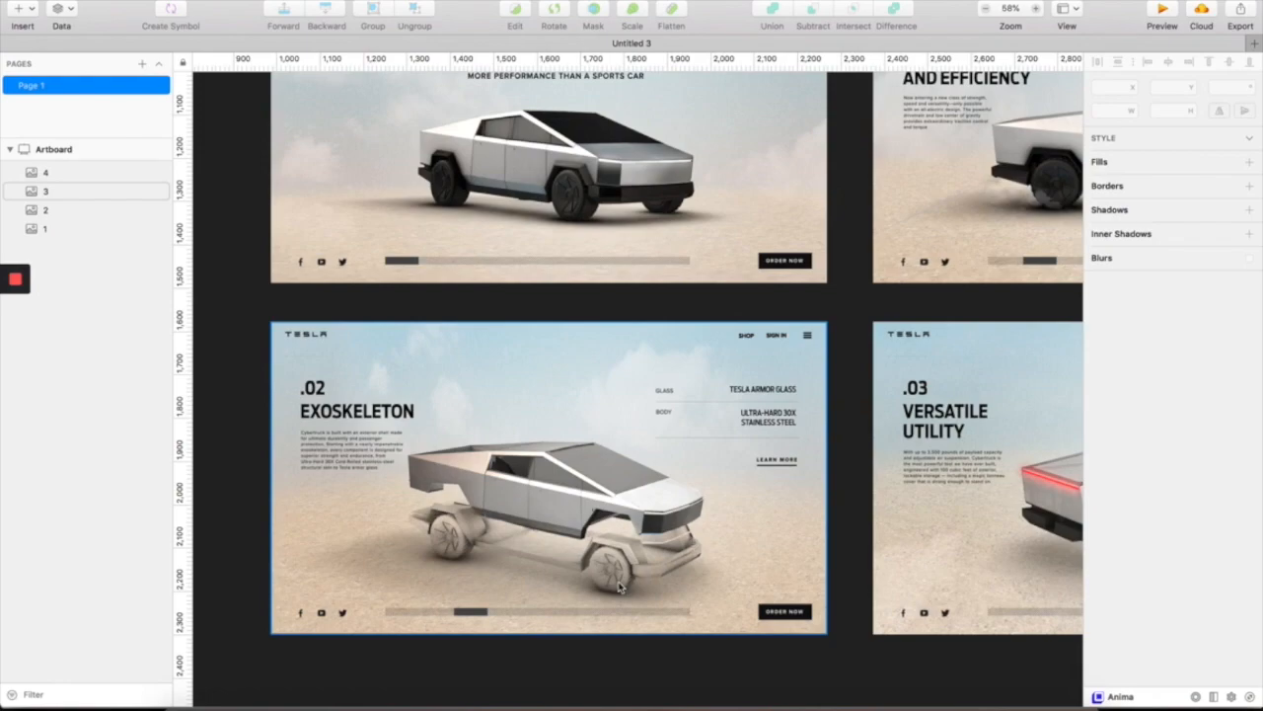
scroll(659, 543, down, 2)
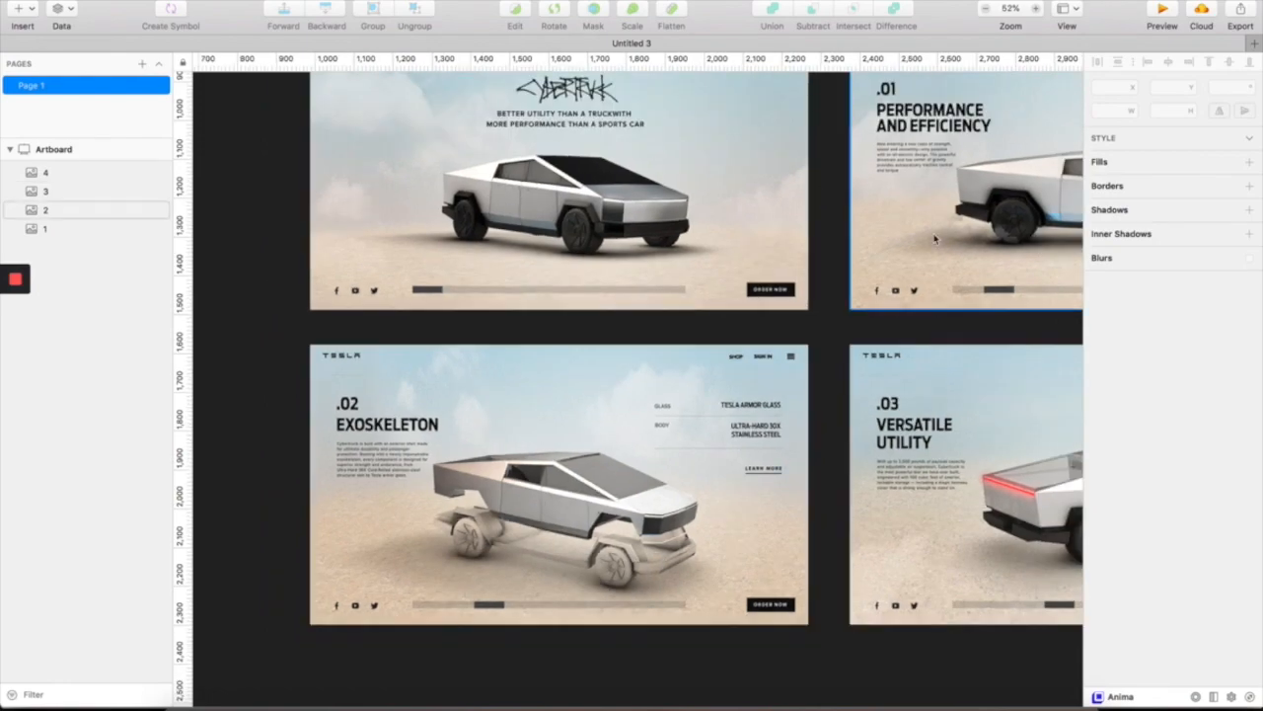
scroll(711, 395, right, 3)
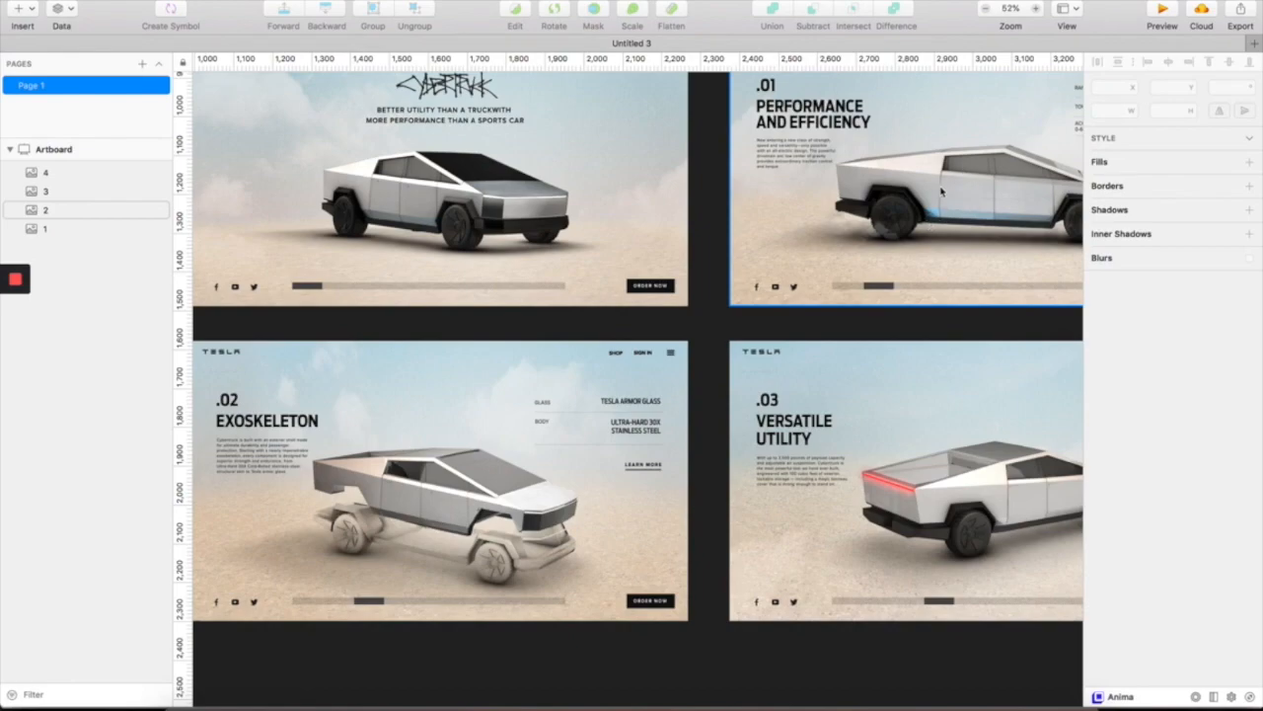
scroll(927, 255, right, 2)
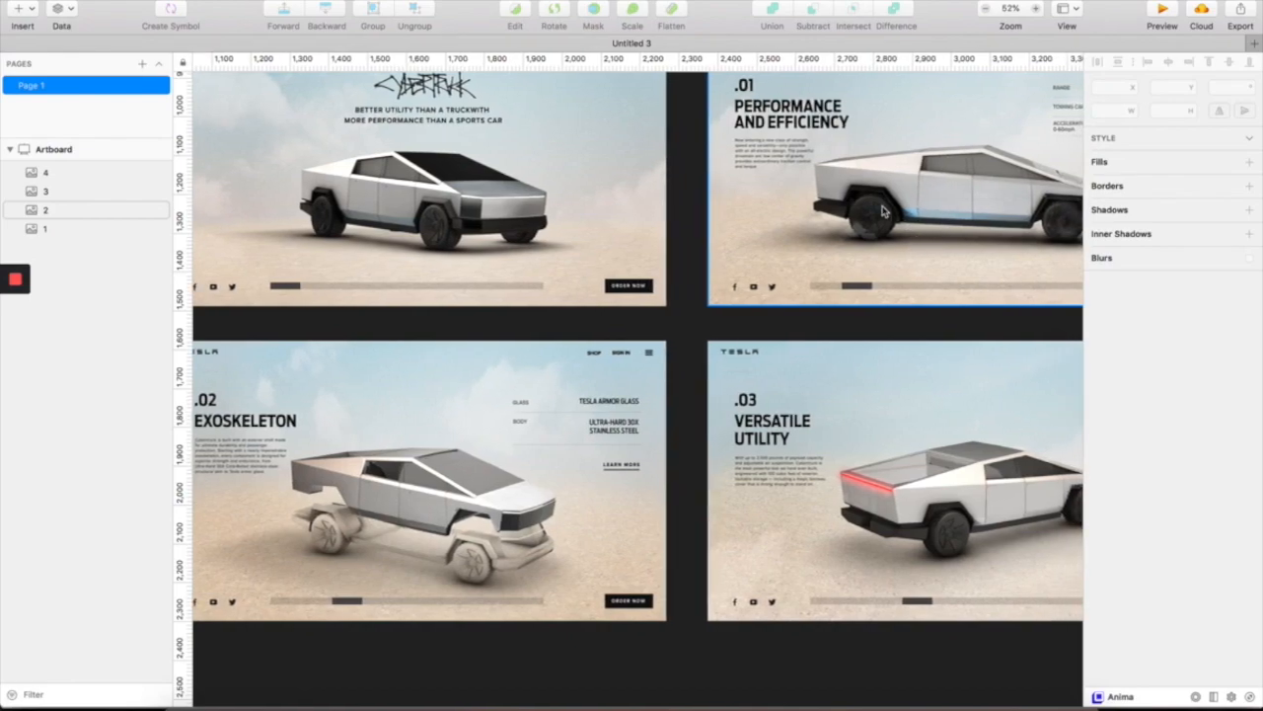
scroll(531, 487, down, 2)
scroll(531, 488, right, 4)
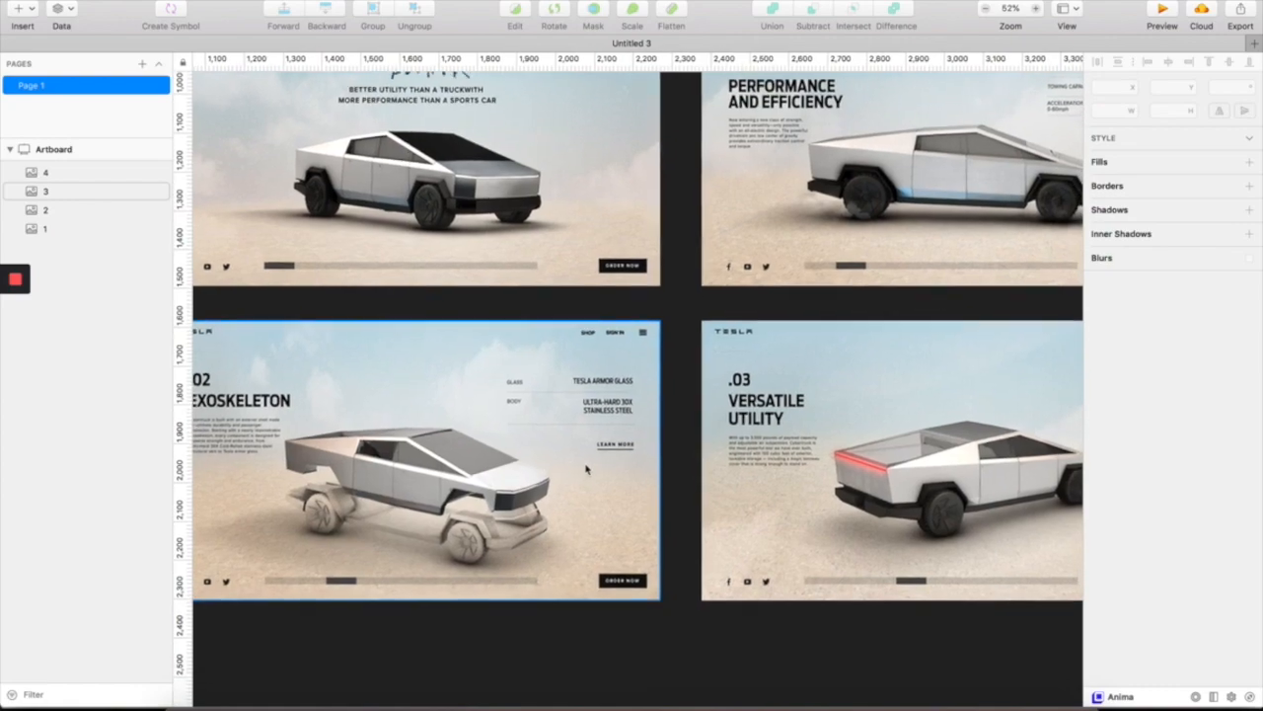
scroll(664, 455, right, 3)
scroll(617, 414, up, 5)
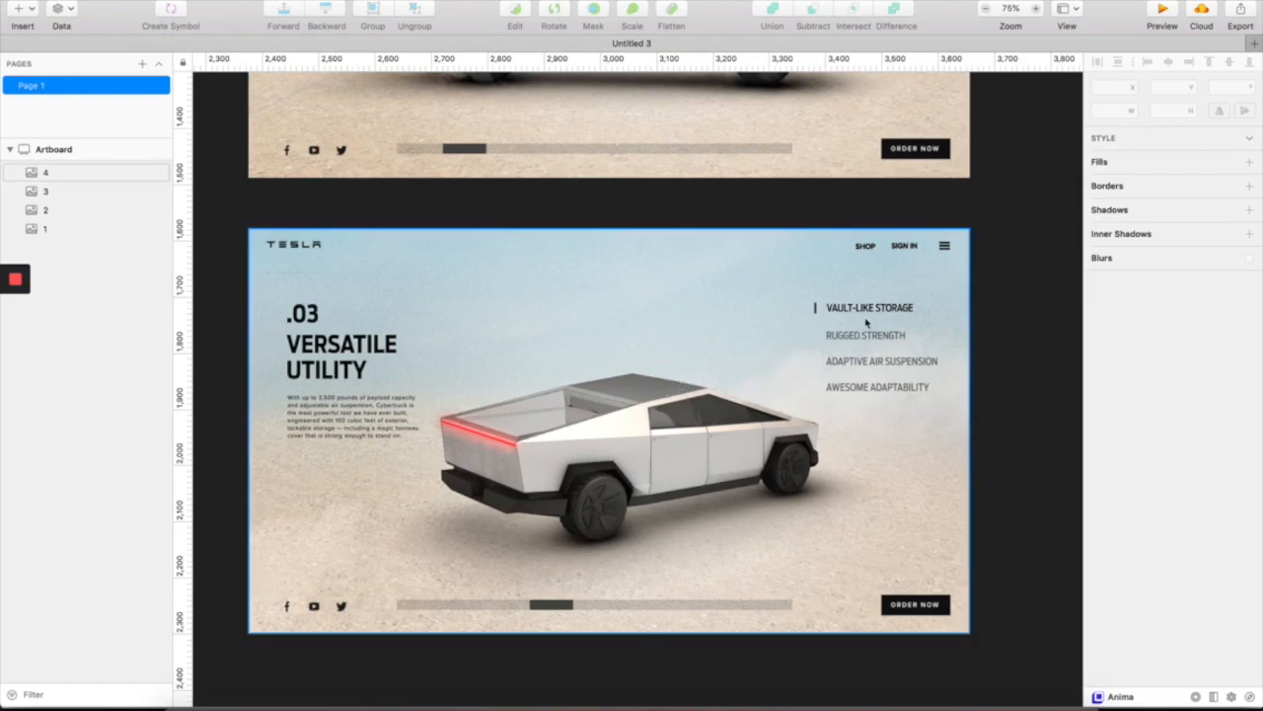
scroll(639, 460, down, 3)
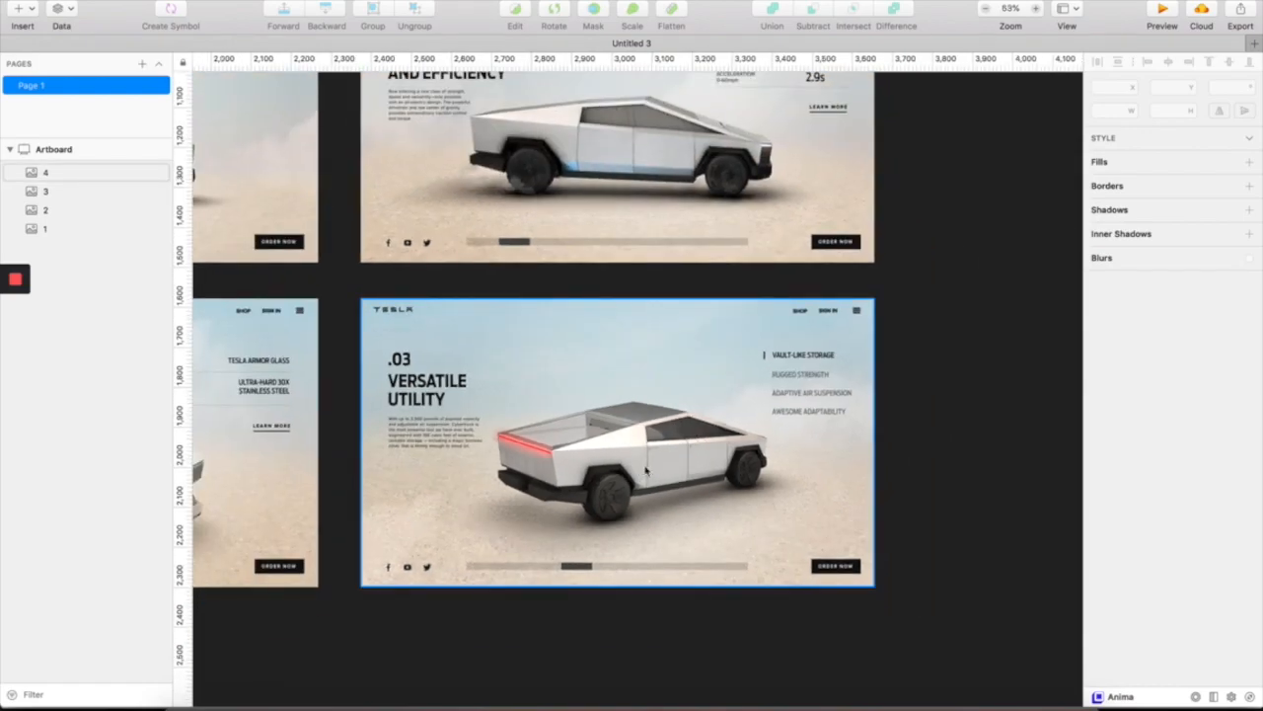
scroll(760, 496, down, 3)
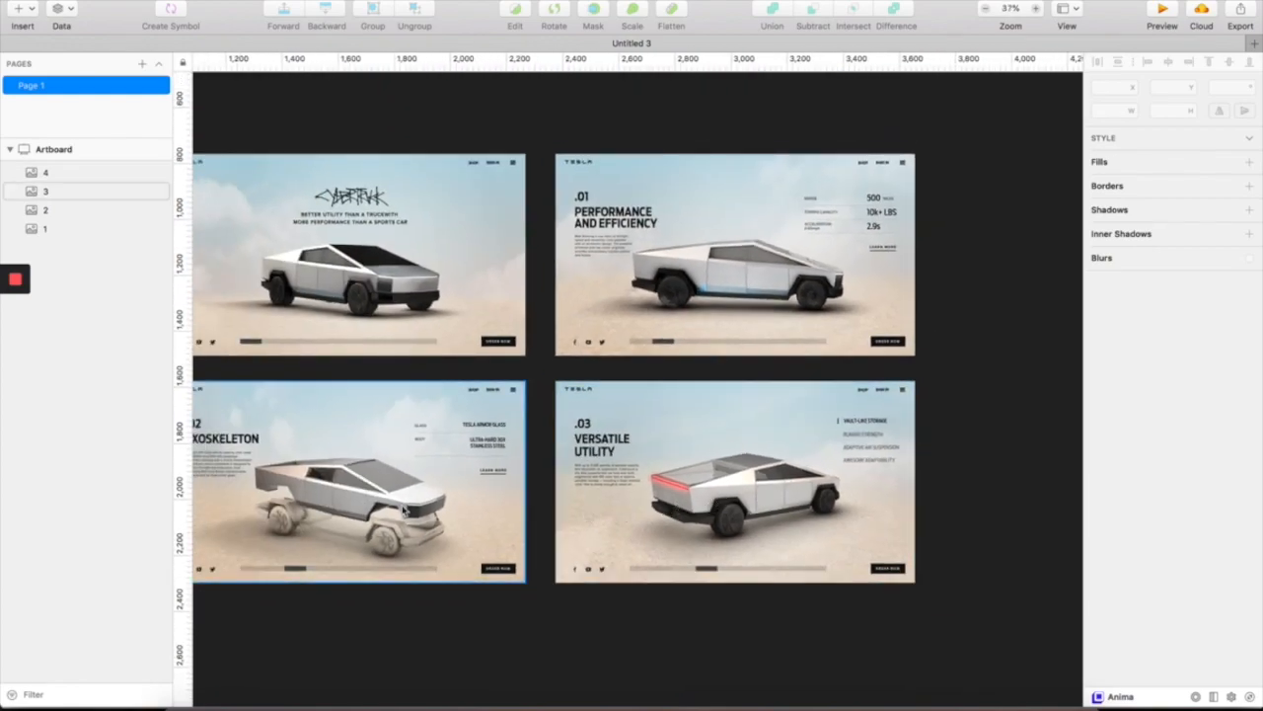
scroll(740, 479, up, 3)
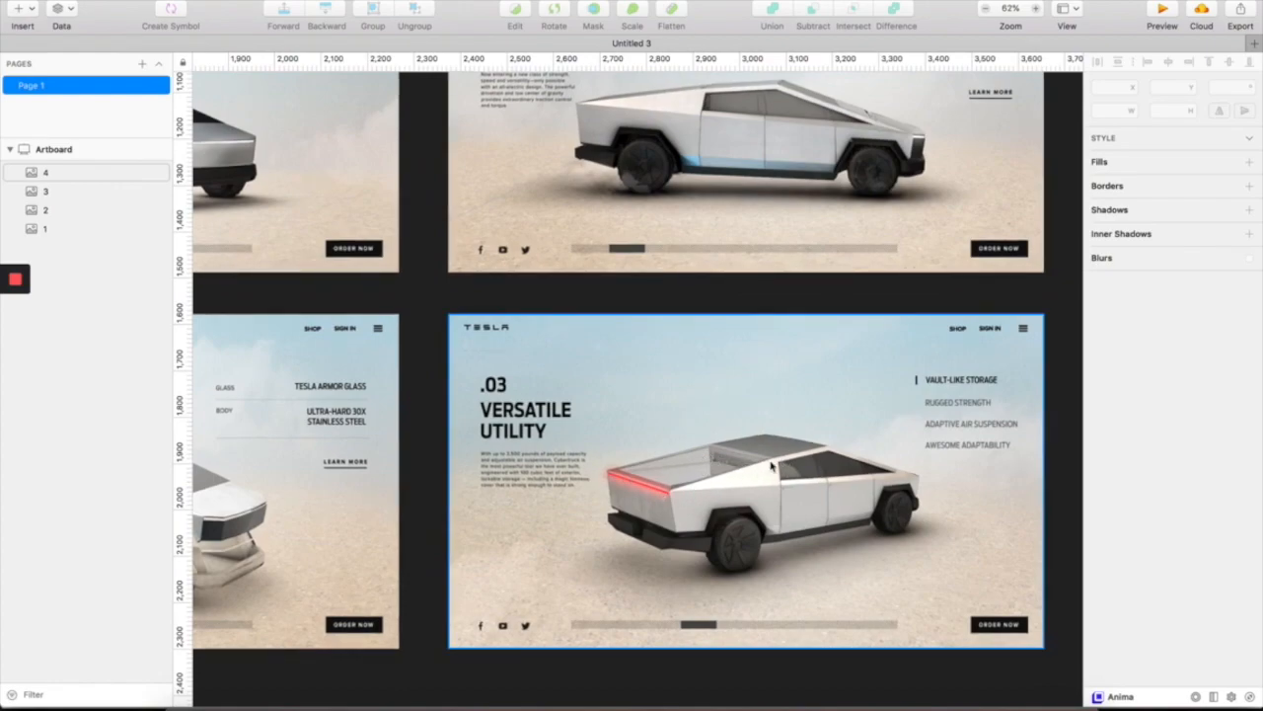
scroll(678, 505, down, 4)
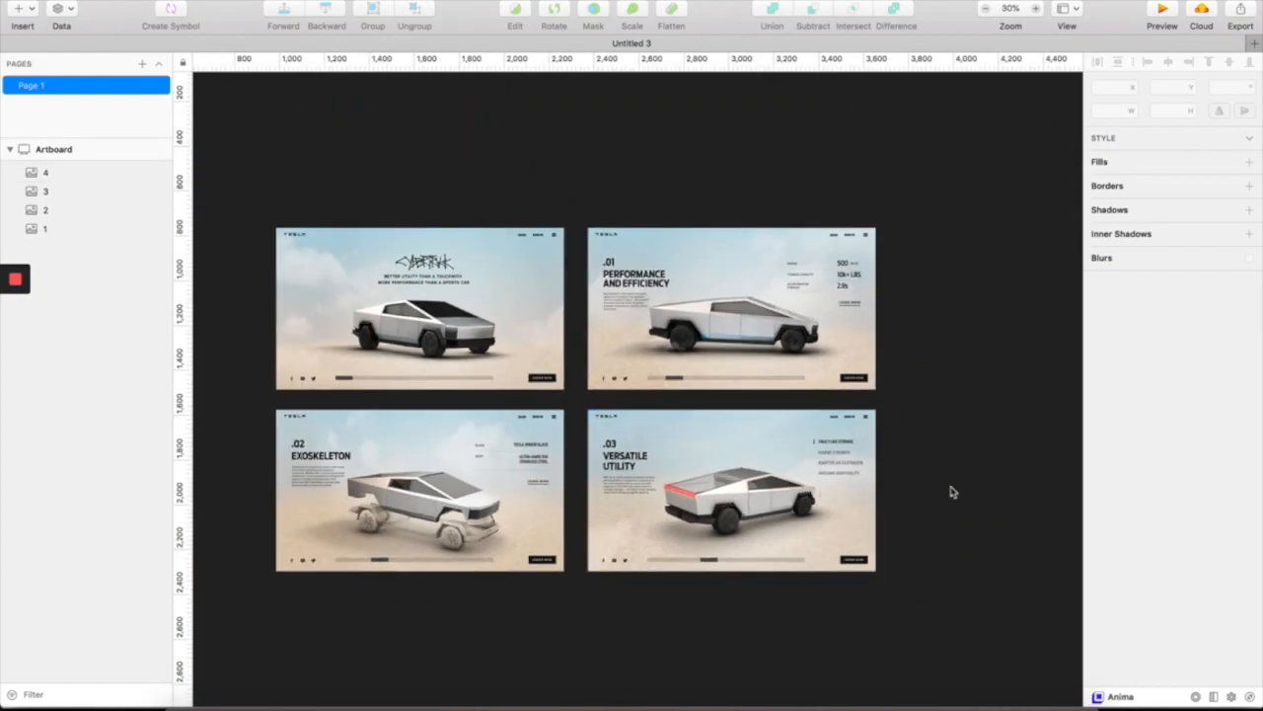
scroll(994, 393, down, 1)
scroll(930, 409, up, 3)
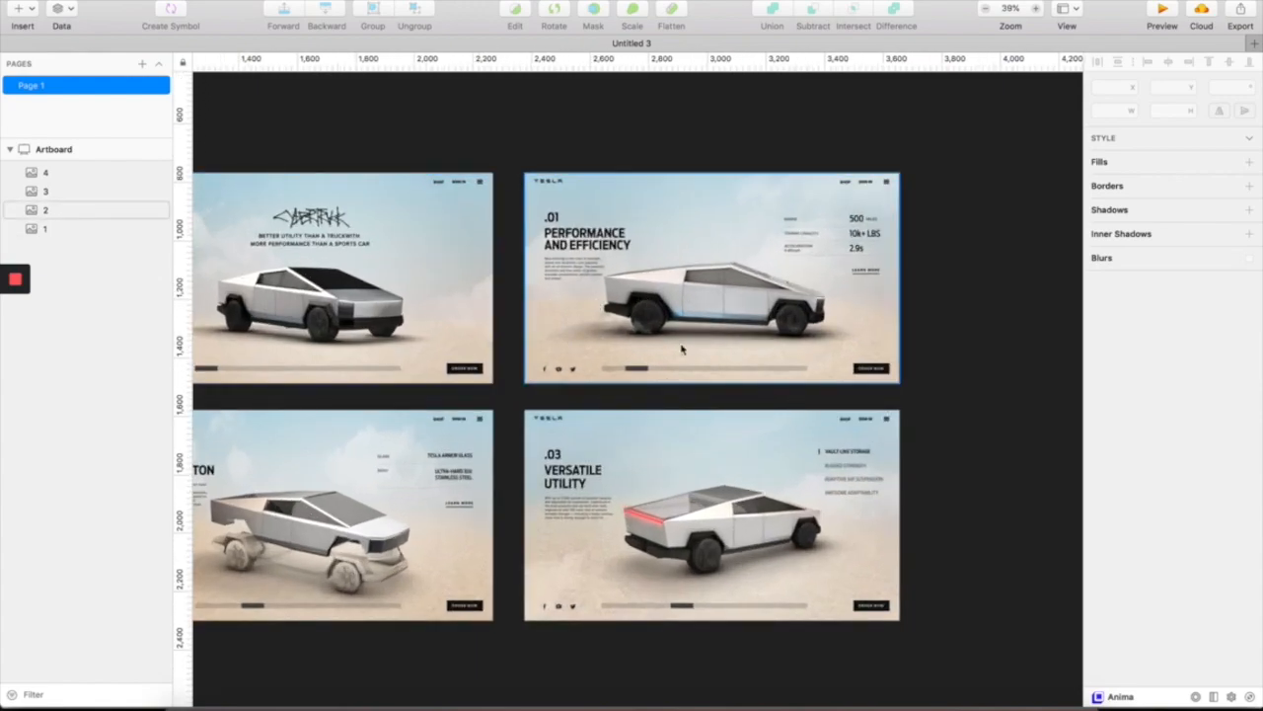
scroll(686, 349, left, 3)
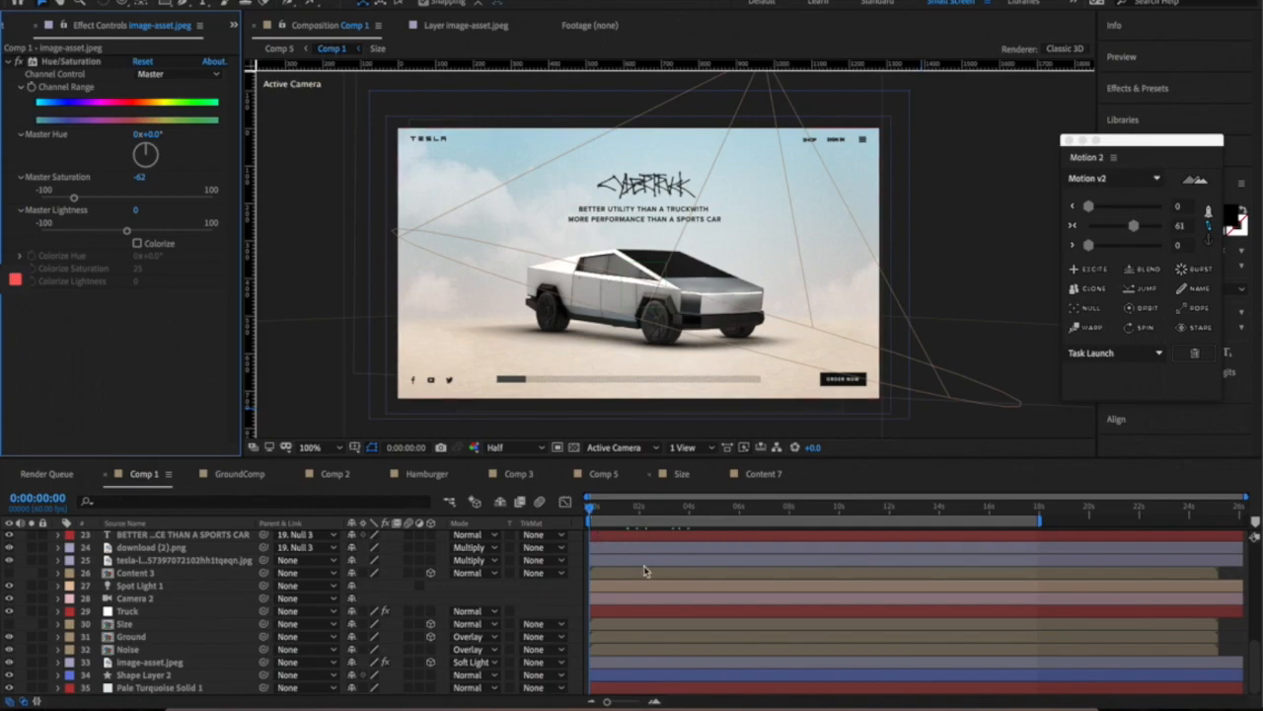
- Scroll through the Comp 1 layer list to review its bottom layers
scroll(619, 609, up, 1)
scroll(619, 608, up, 10)
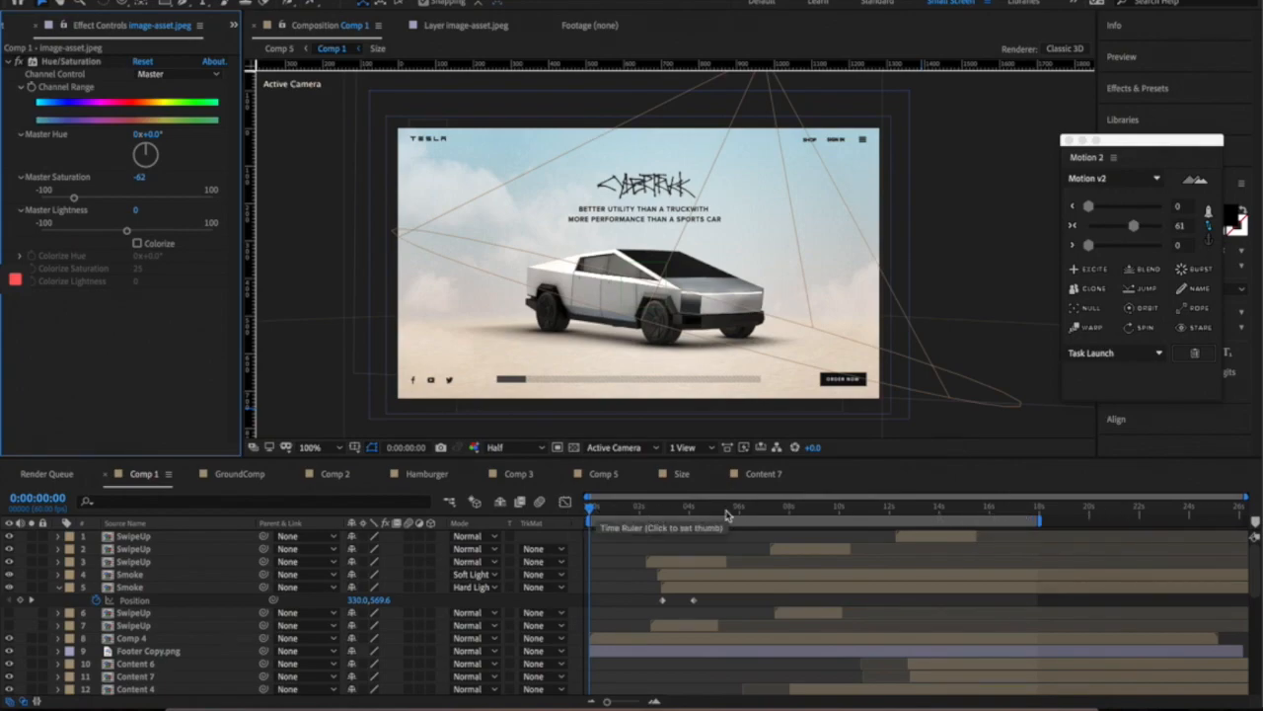
scroll(96, 575, down, 10)
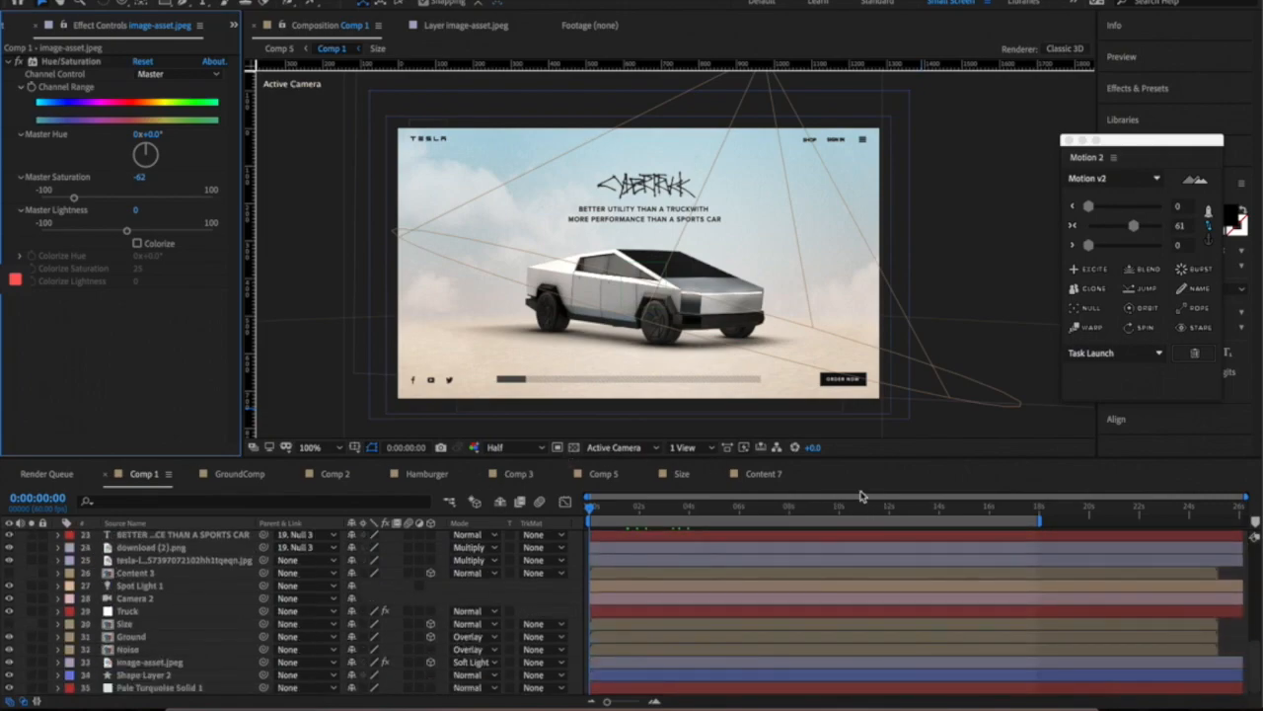
scroll(716, 569, up, 10)
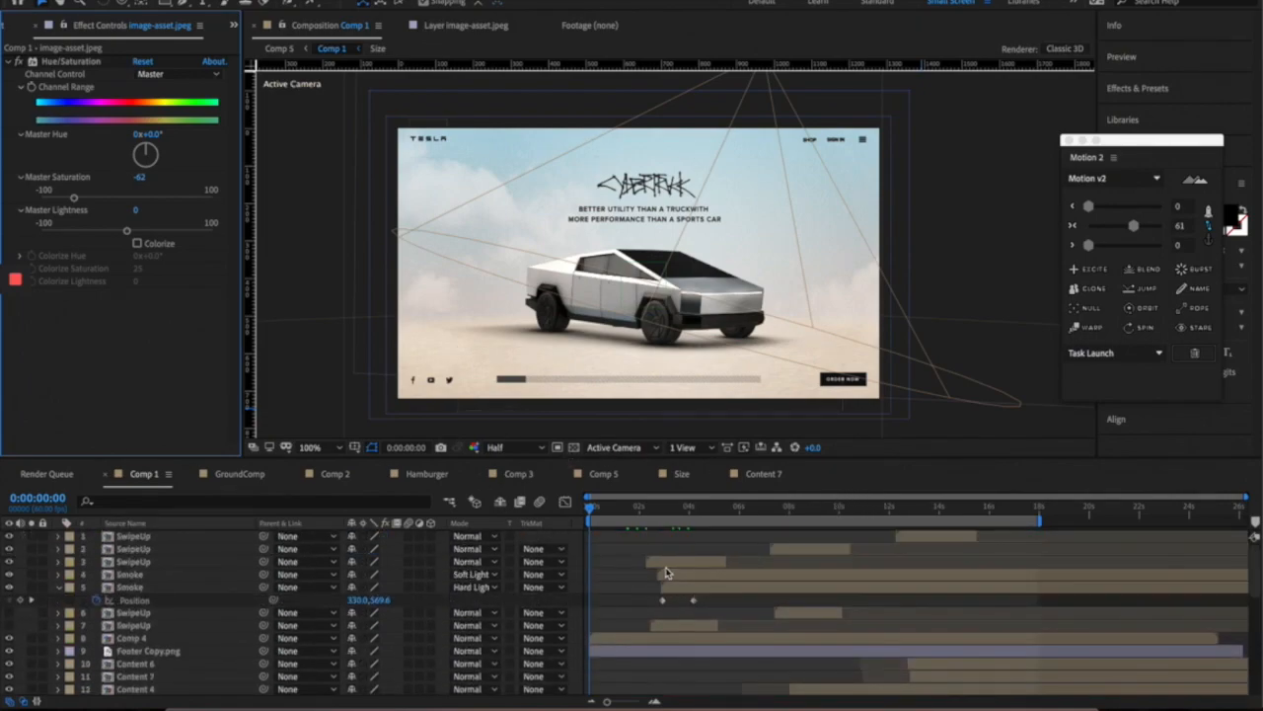
scroll(197, 613, down, 7)
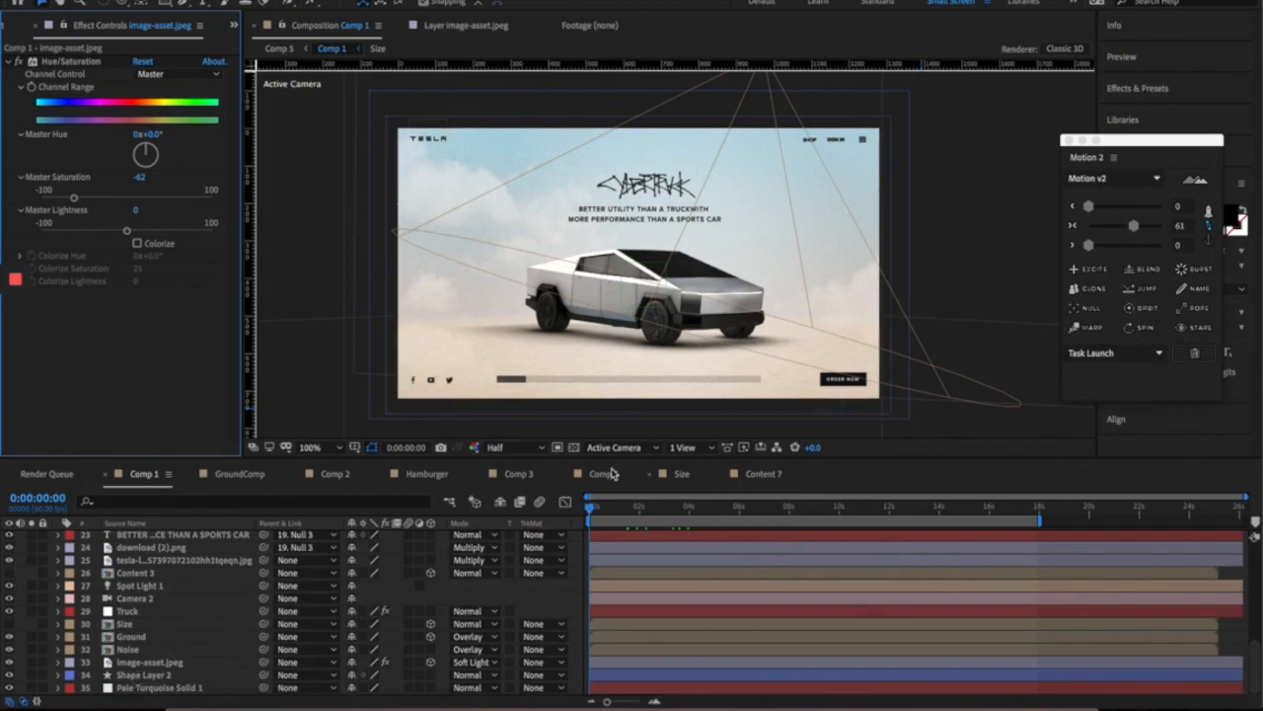
- Lower the Comp 1 preview resolution to Quarter and play a preview
click(527, 449)
click(515, 531)
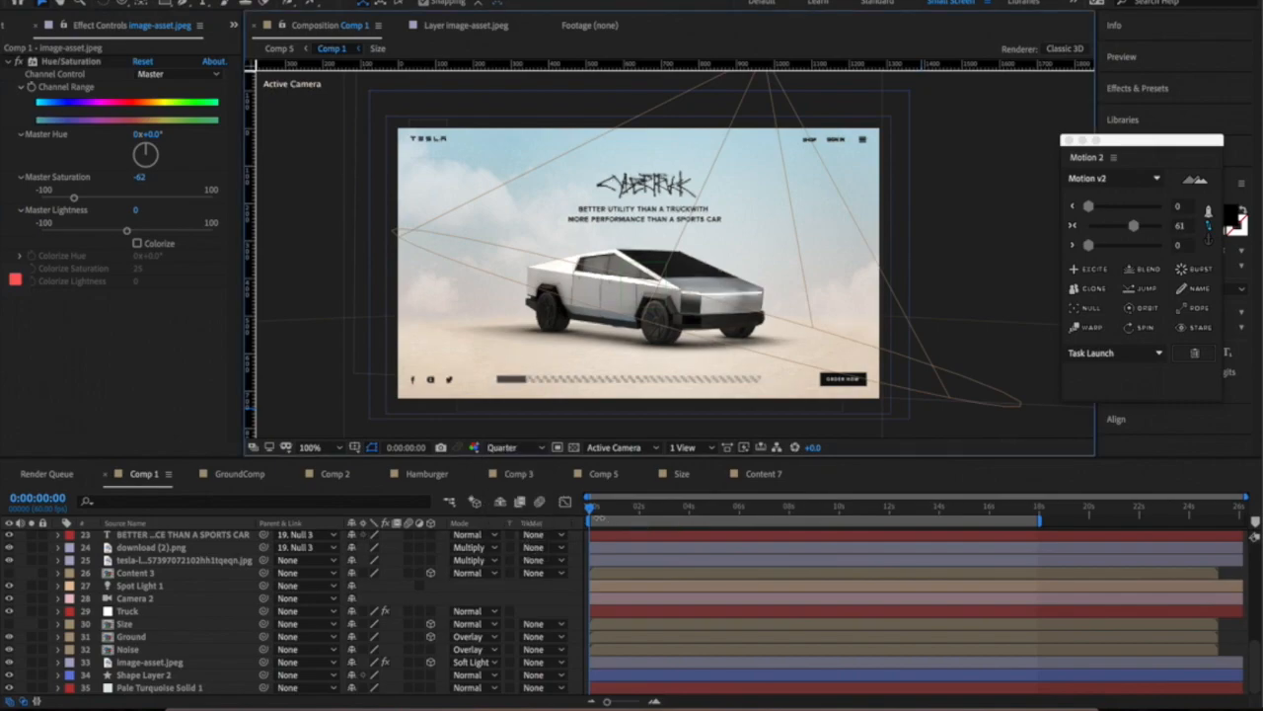
key(space)
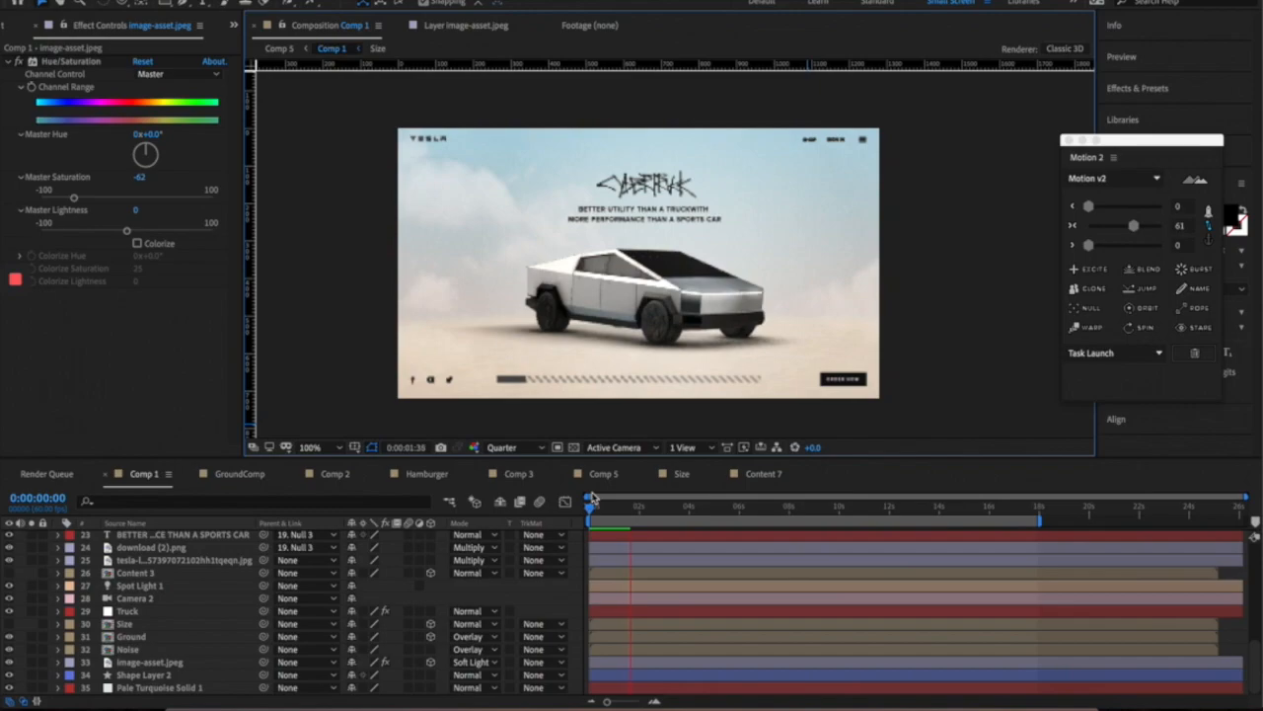
- Scrub to about 3 seconds into the Performance slide transition, toggling zoom 50%/100%
drag(592, 511, 663, 508)
key(comma)
key(comma)
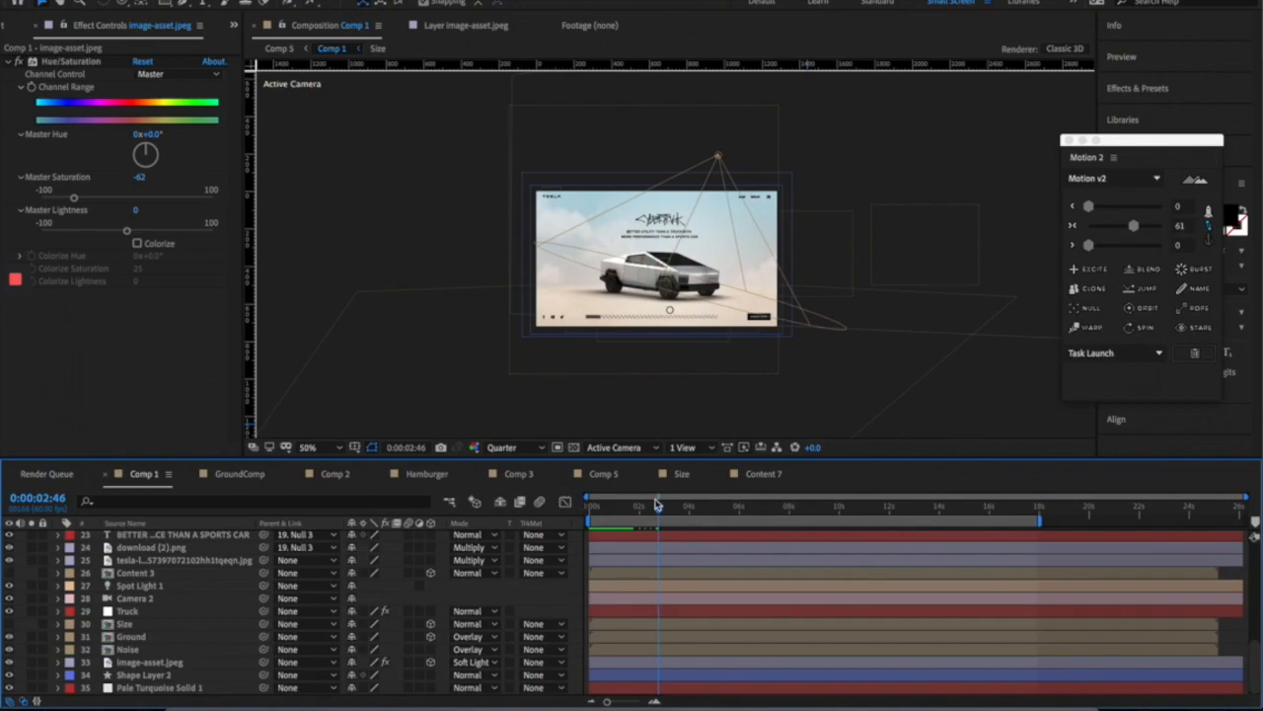
mouse_move(666, 507)
mouse_down()
mouse_move(703, 506)
mouse_move(672, 506)
mouse_up()
key(period)
key(period)
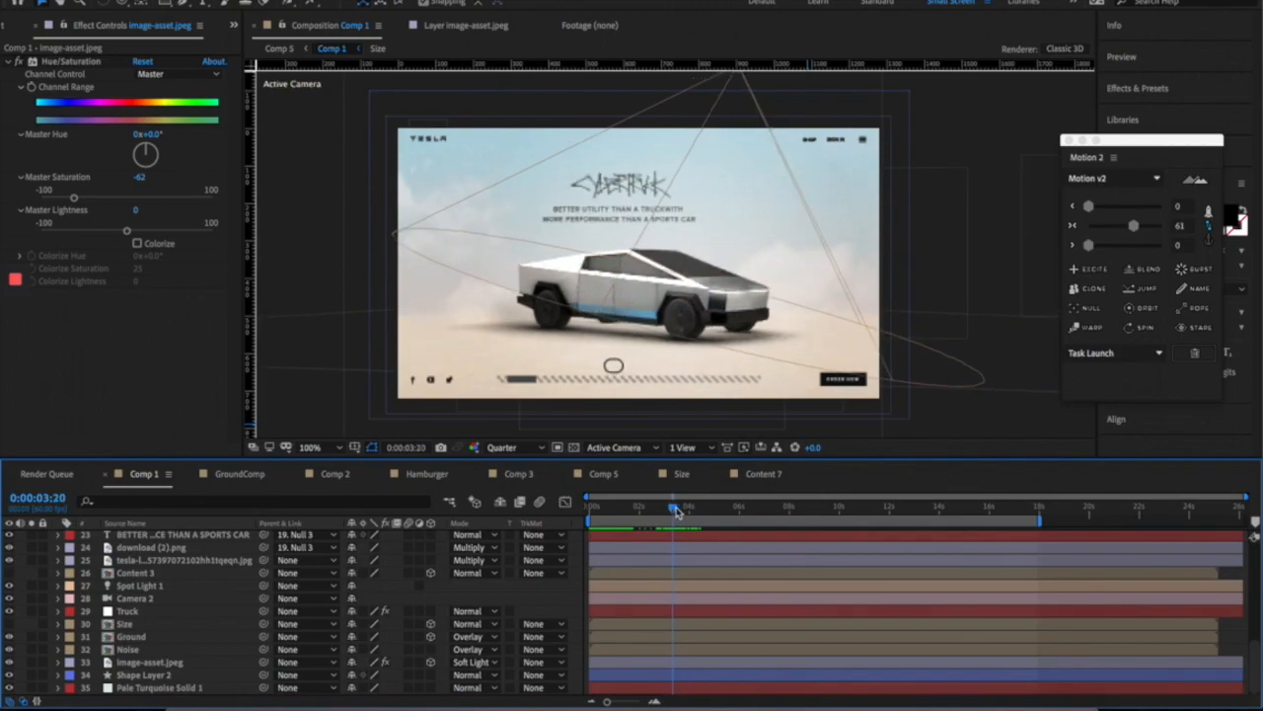
mouse_move(675, 510)
mouse_down()
mouse_move(730, 509)
mouse_move(661, 524)
mouse_up()
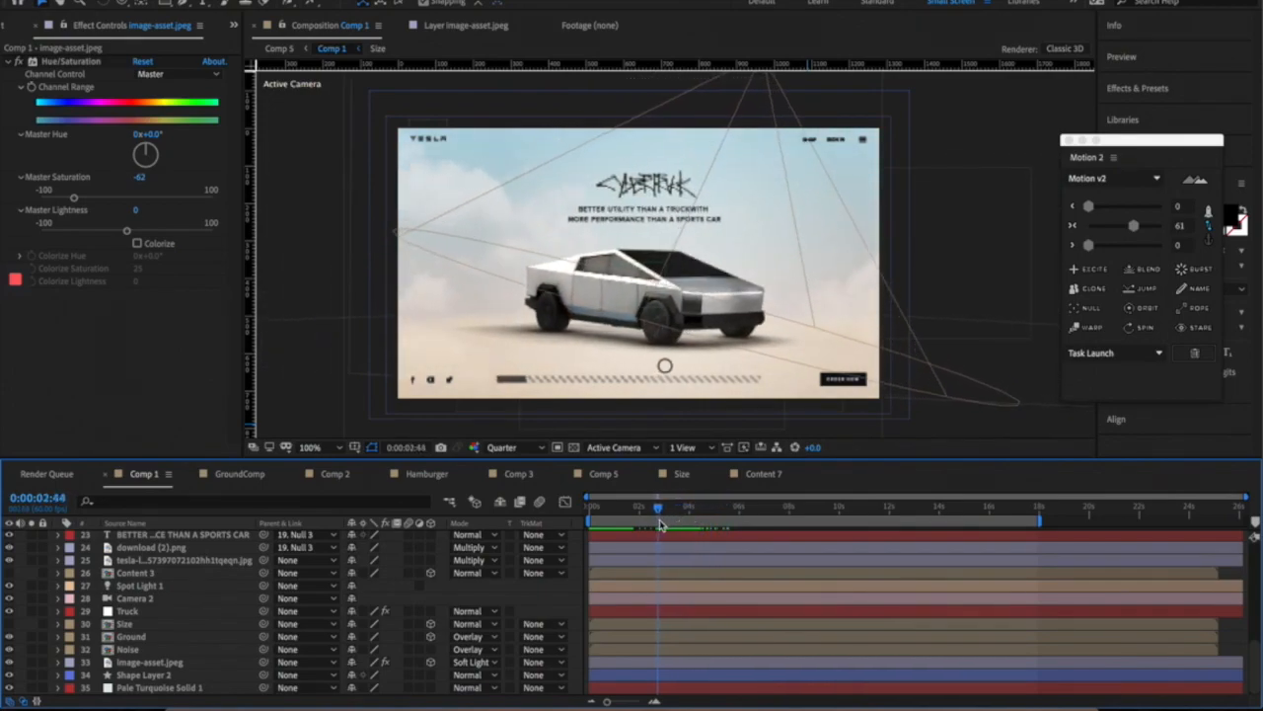
key(comma)
click(749, 339)
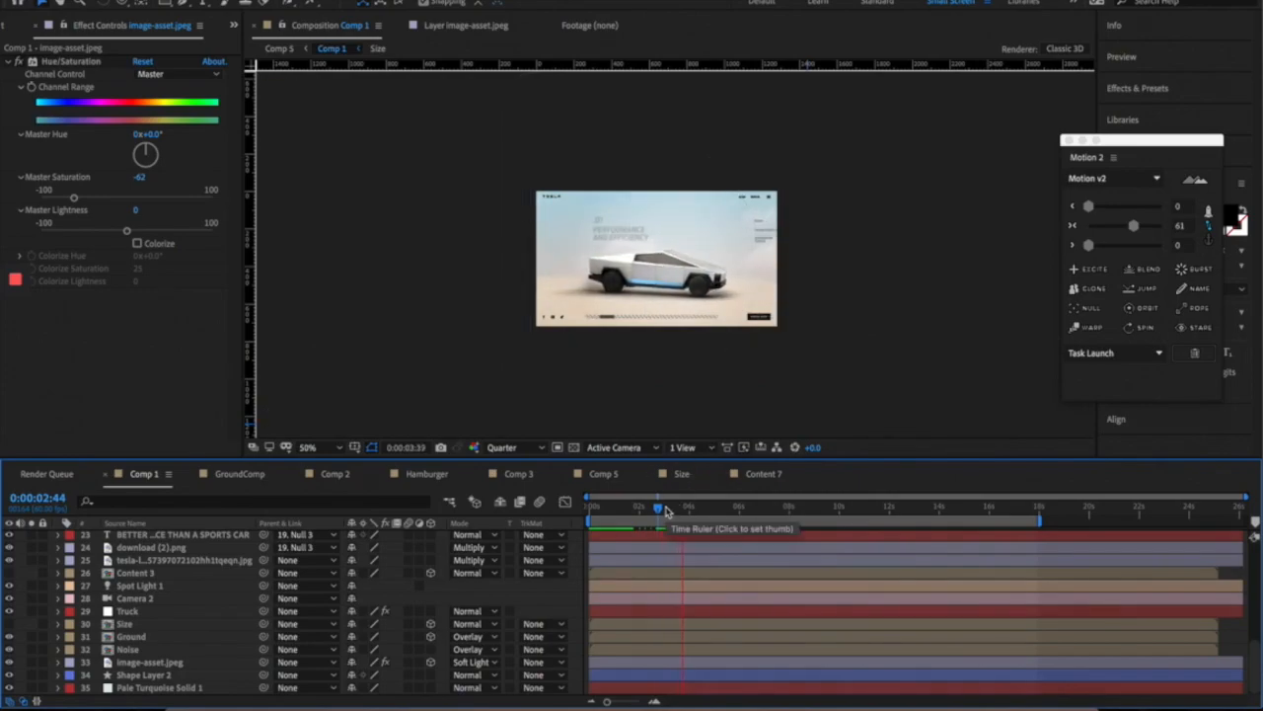
click(666, 510)
key(period)
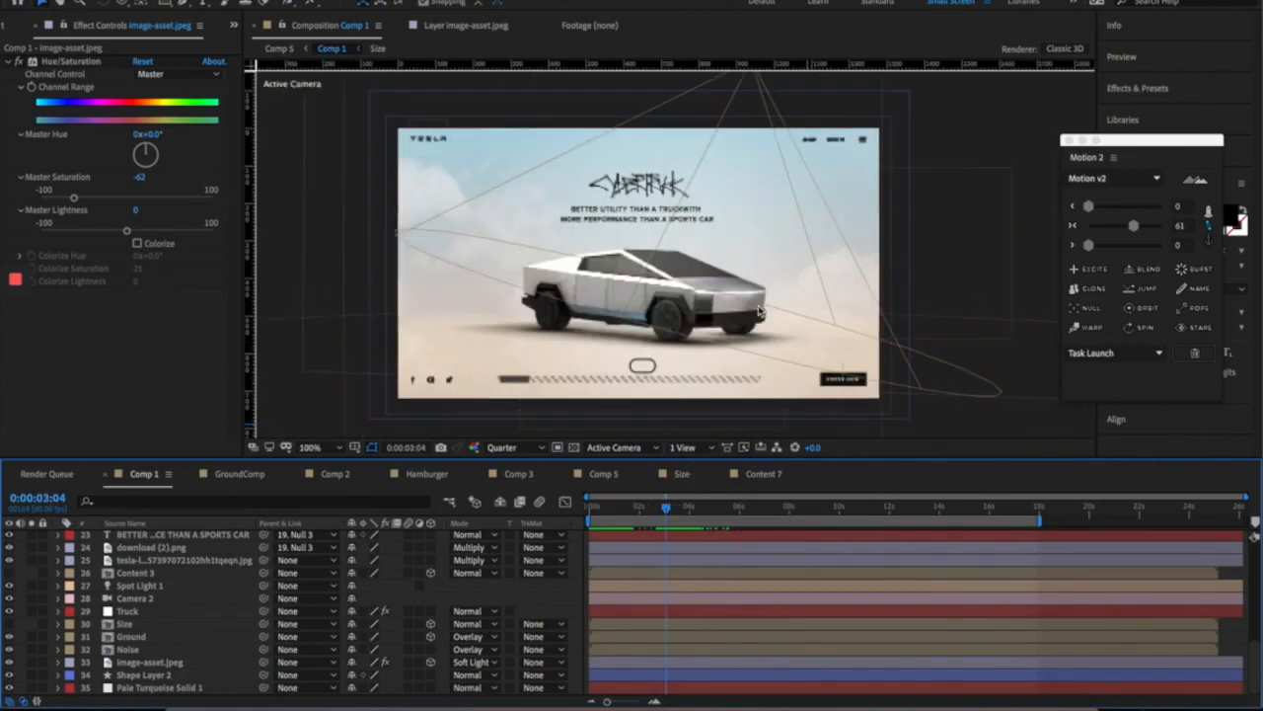
- Scrub to the title fade and switch preview resolution to Full, then back to Quarter
drag(666, 508, 731, 500)
click(509, 451)
click(502, 483)
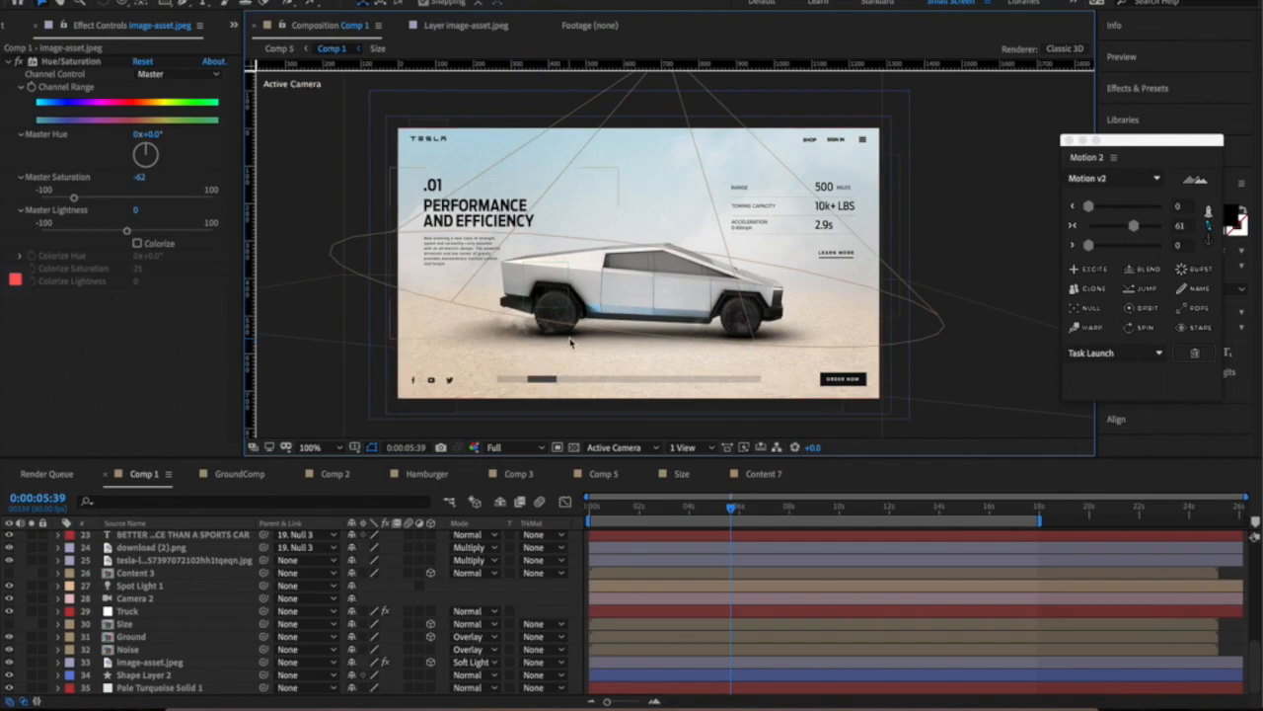
click(509, 447)
click(521, 530)
- Scrub through the .02 Exoskeleton and .03 Versatile Utility slides to about 17 seconds, then return to start
drag(737, 511, 838, 512)
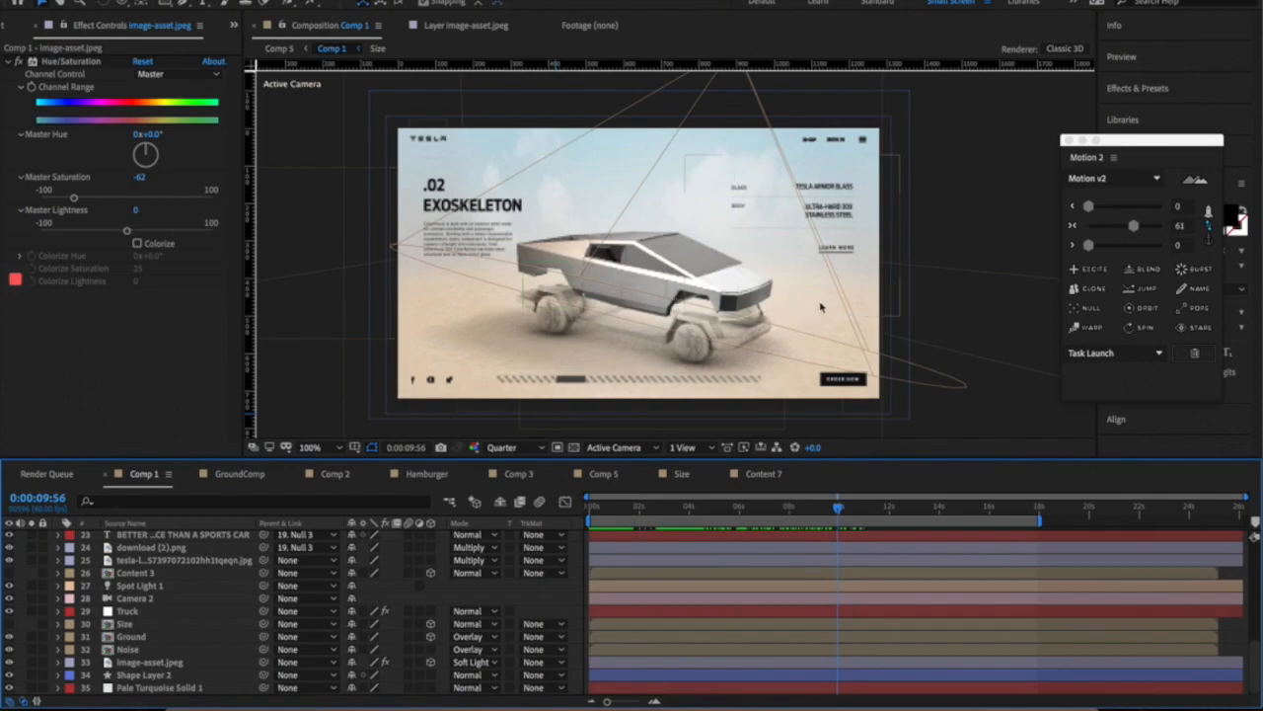
click(893, 697)
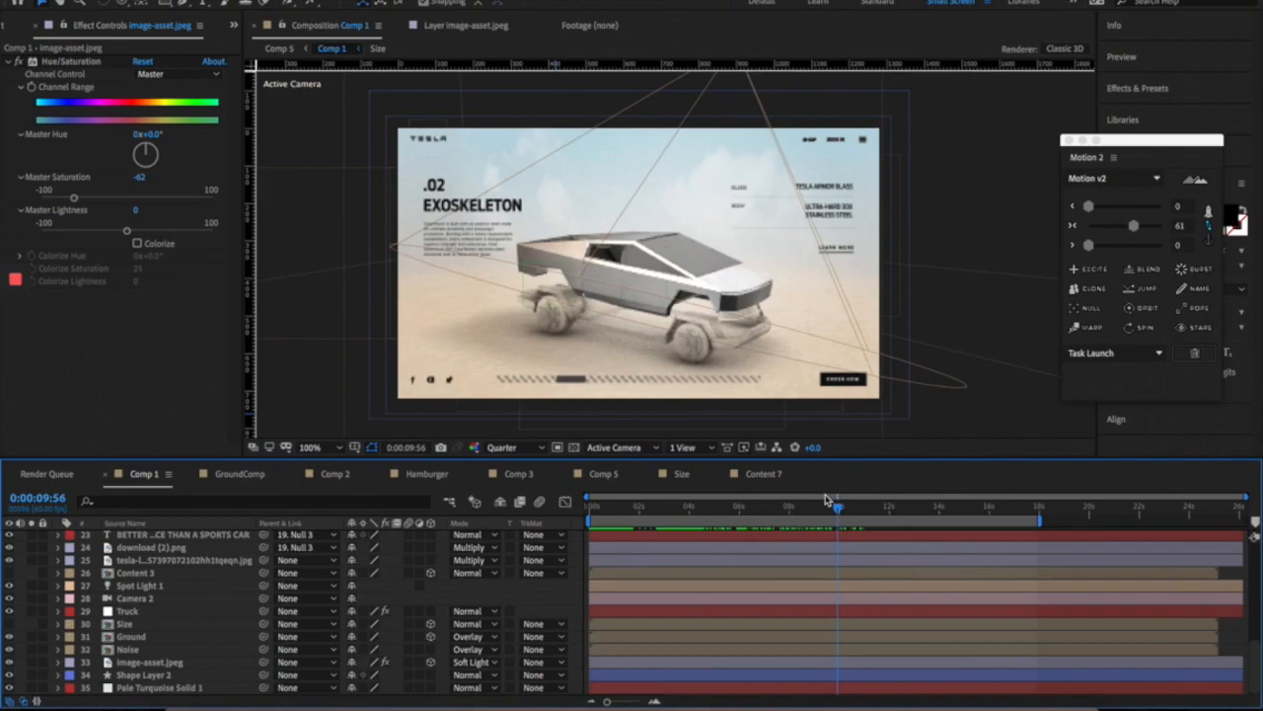
drag(838, 500, 980, 504)
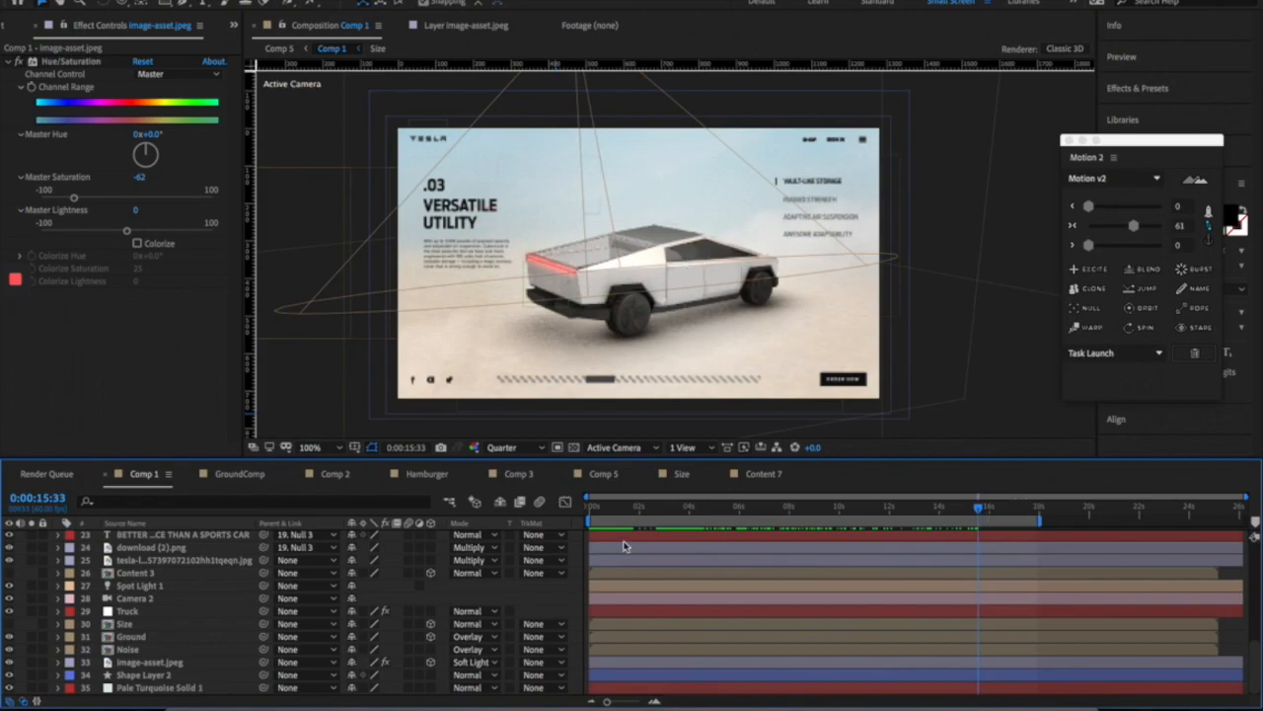
click(1017, 507)
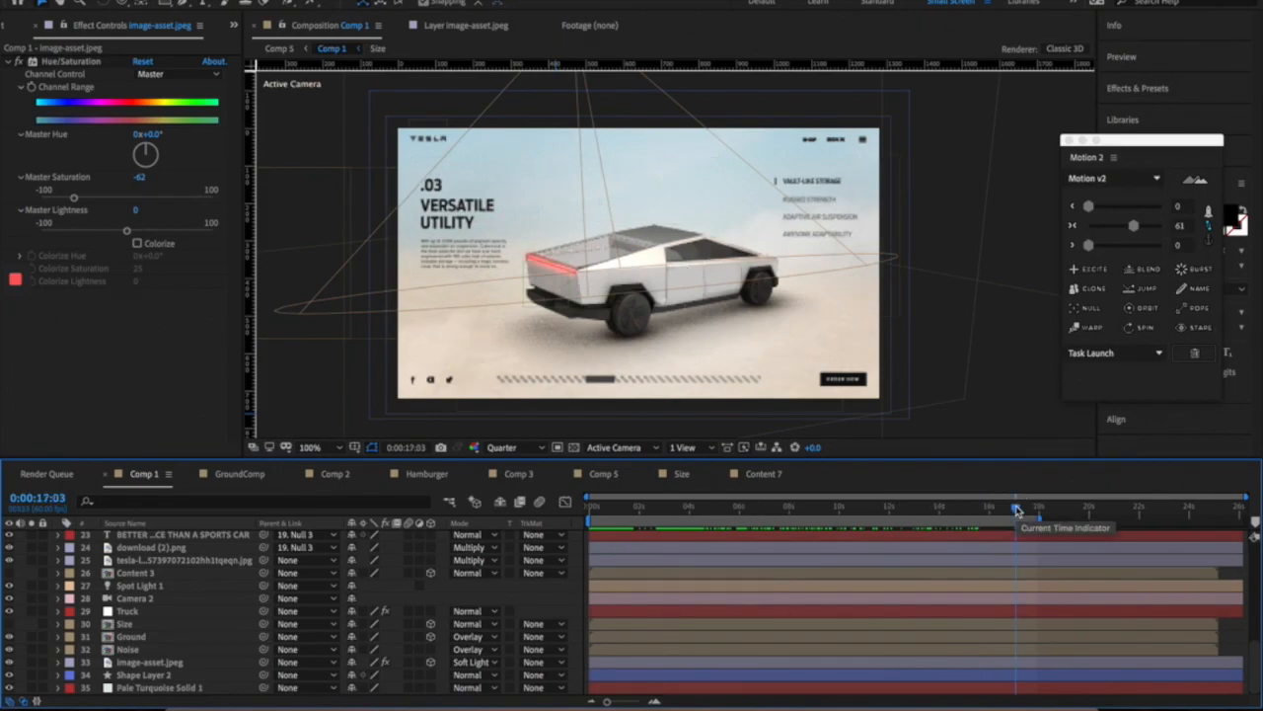
mouse_move(1017, 510)
mouse_down()
mouse_move(1031, 514)
mouse_move(987, 513)
mouse_move(1007, 511)
mouse_up()
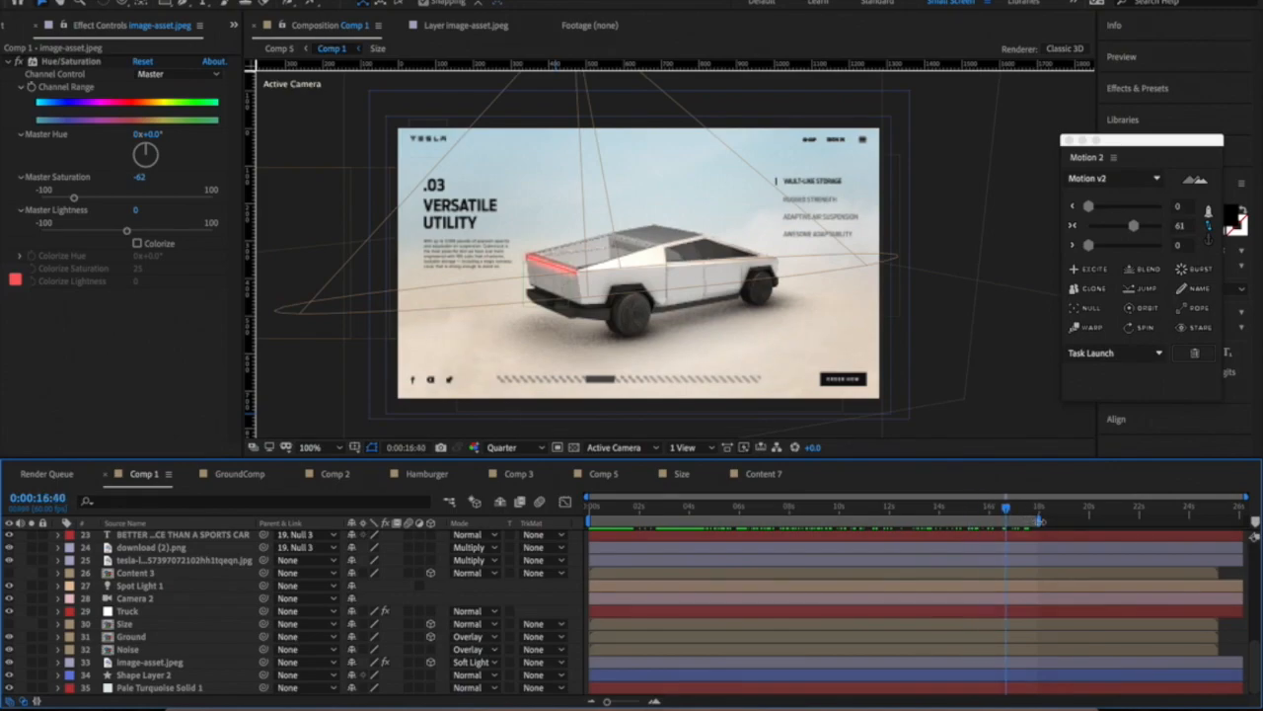
key(Home)
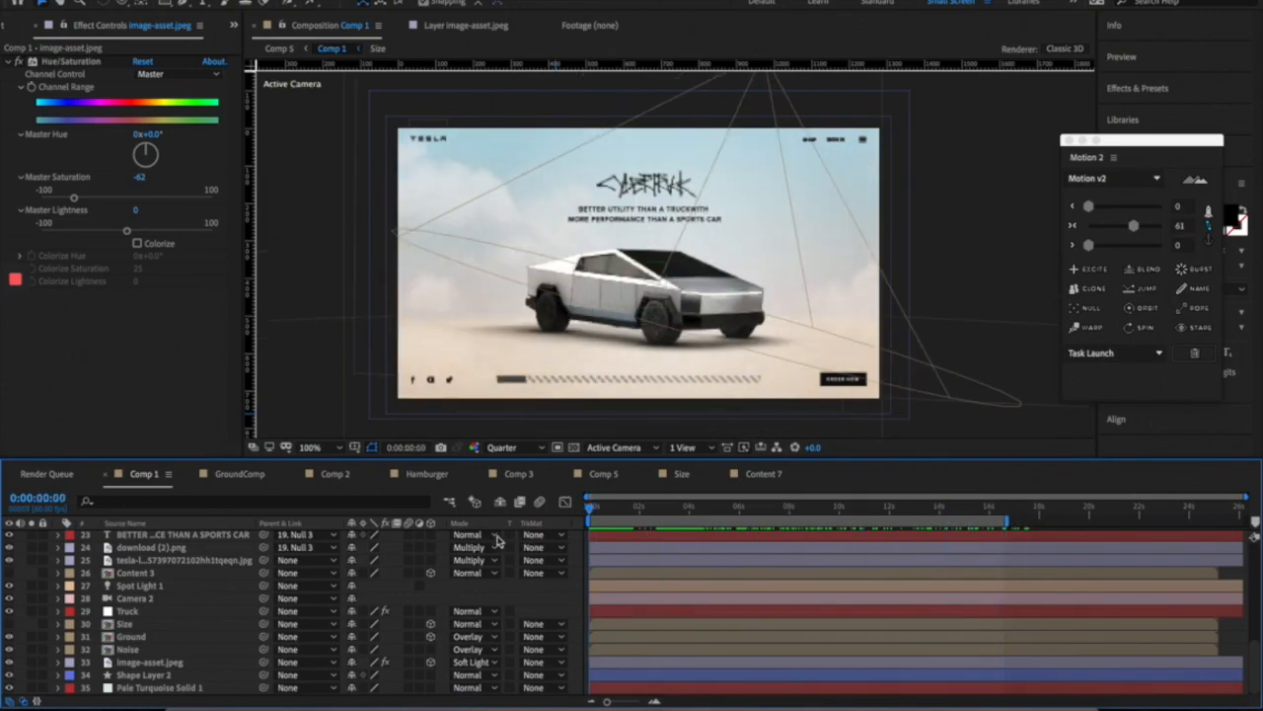
- Select Pale Turquoise Solid 1 and toggle its visibility off and back on
click(138, 675)
click(133, 690)
click(9, 688)
click(8, 688)
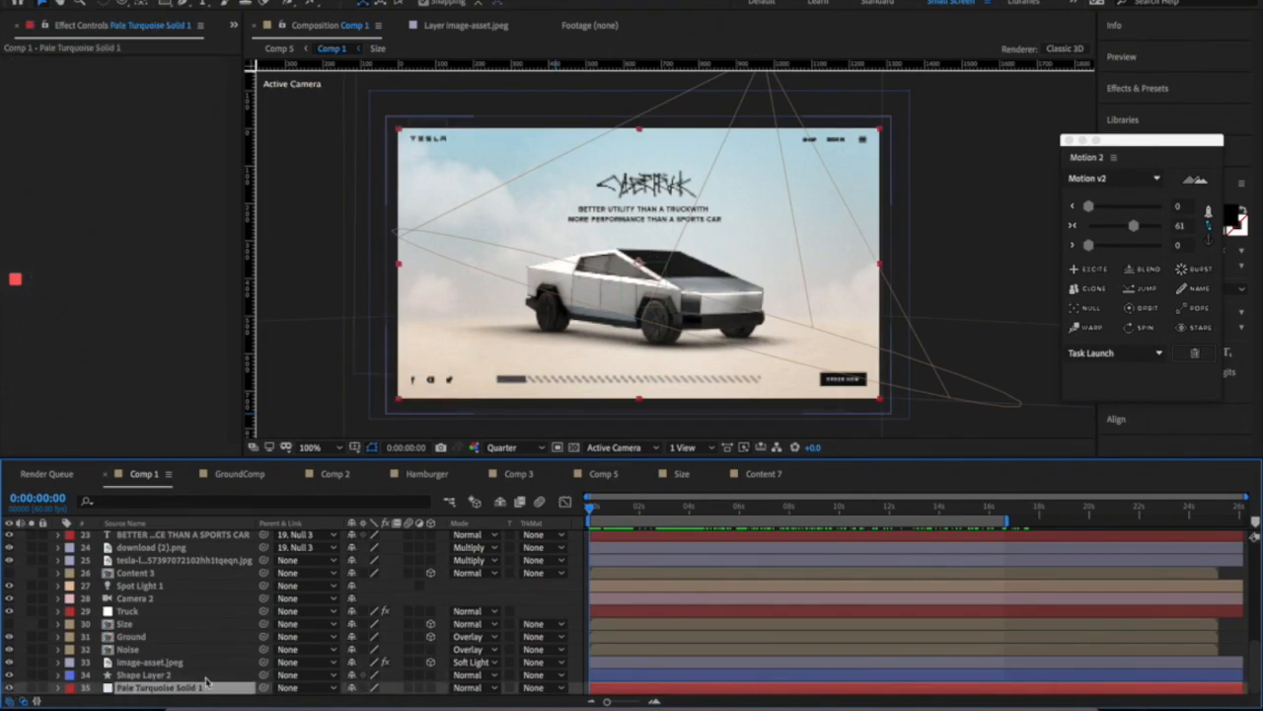
click(146, 675)
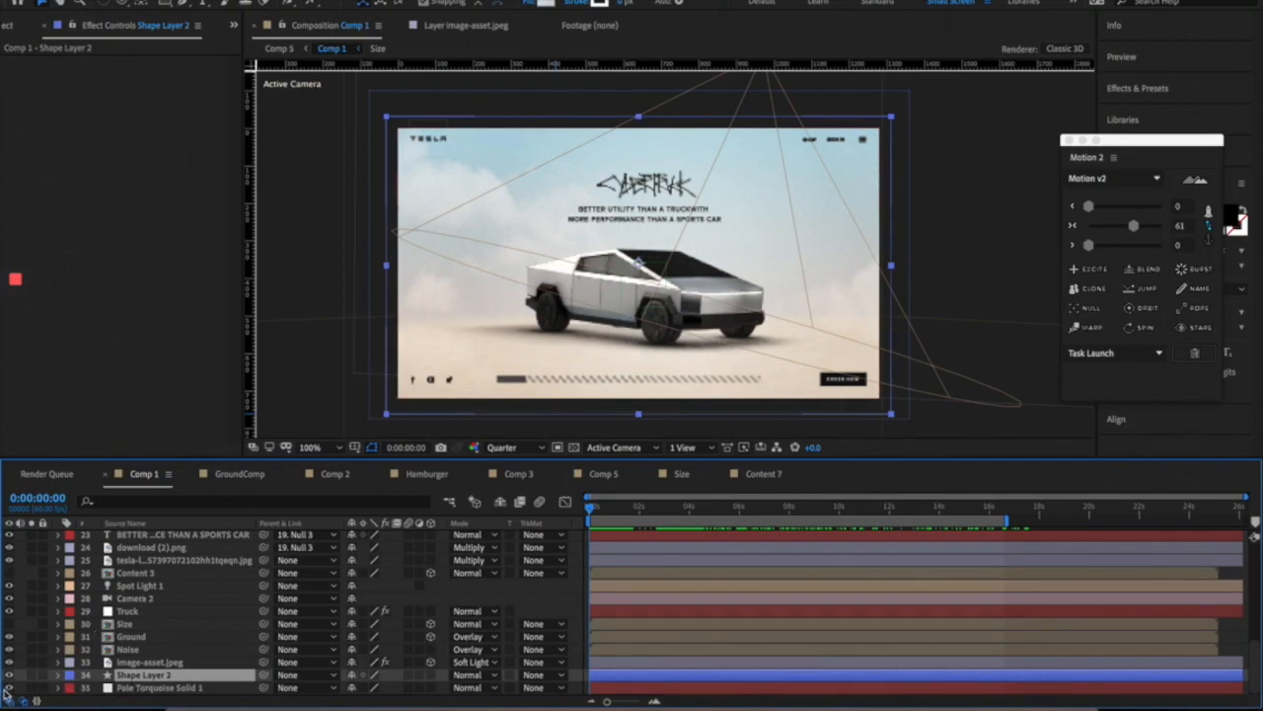
click(9, 676)
click(9, 676)
click(545, 4)
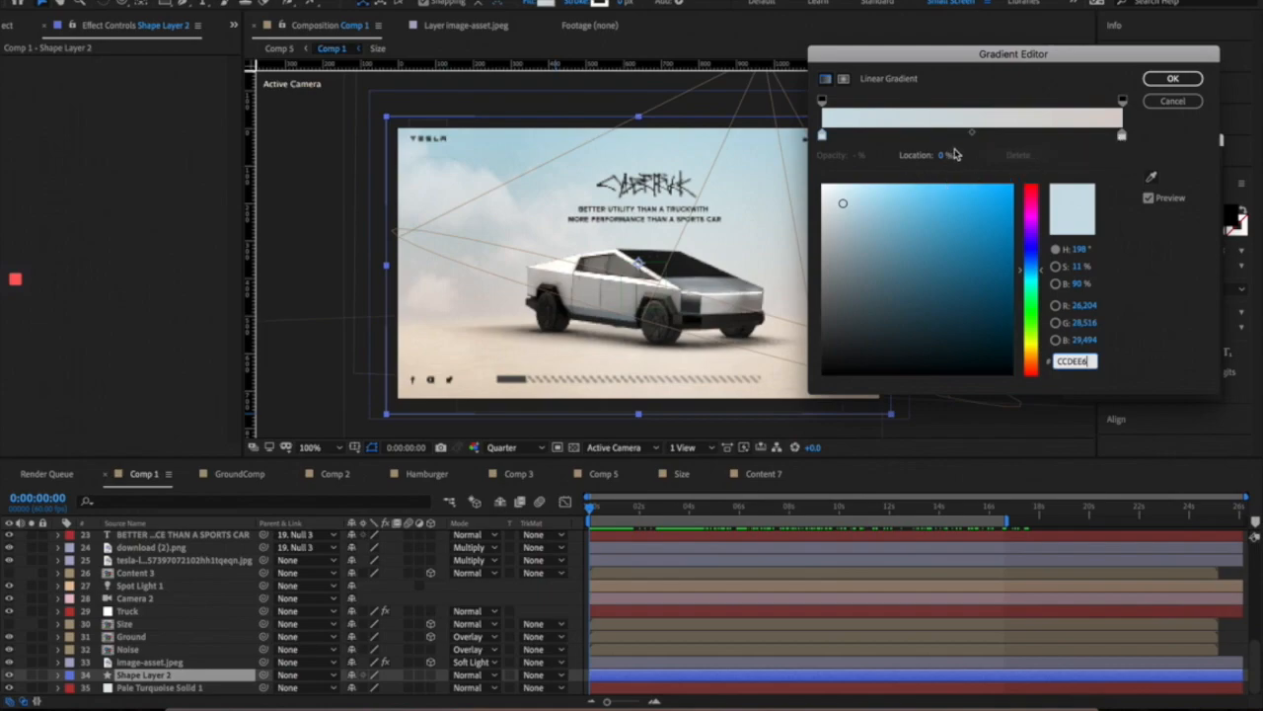
click(1121, 135)
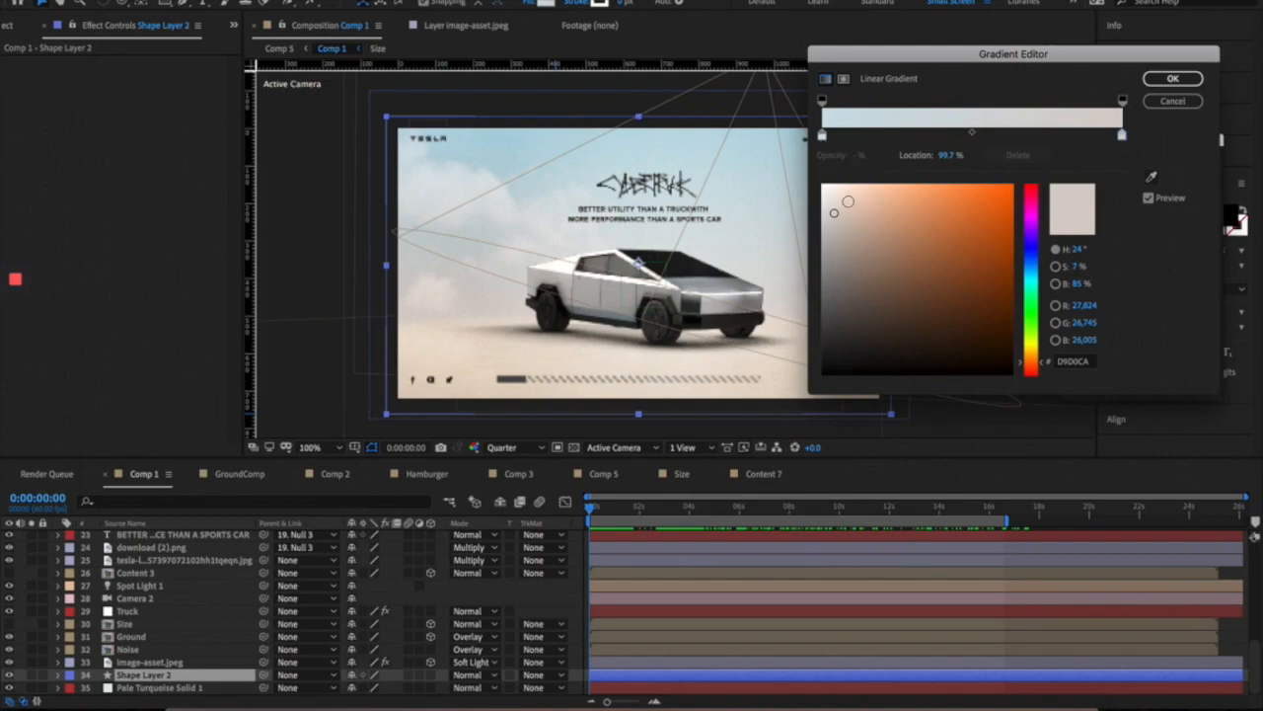
click(1172, 101)
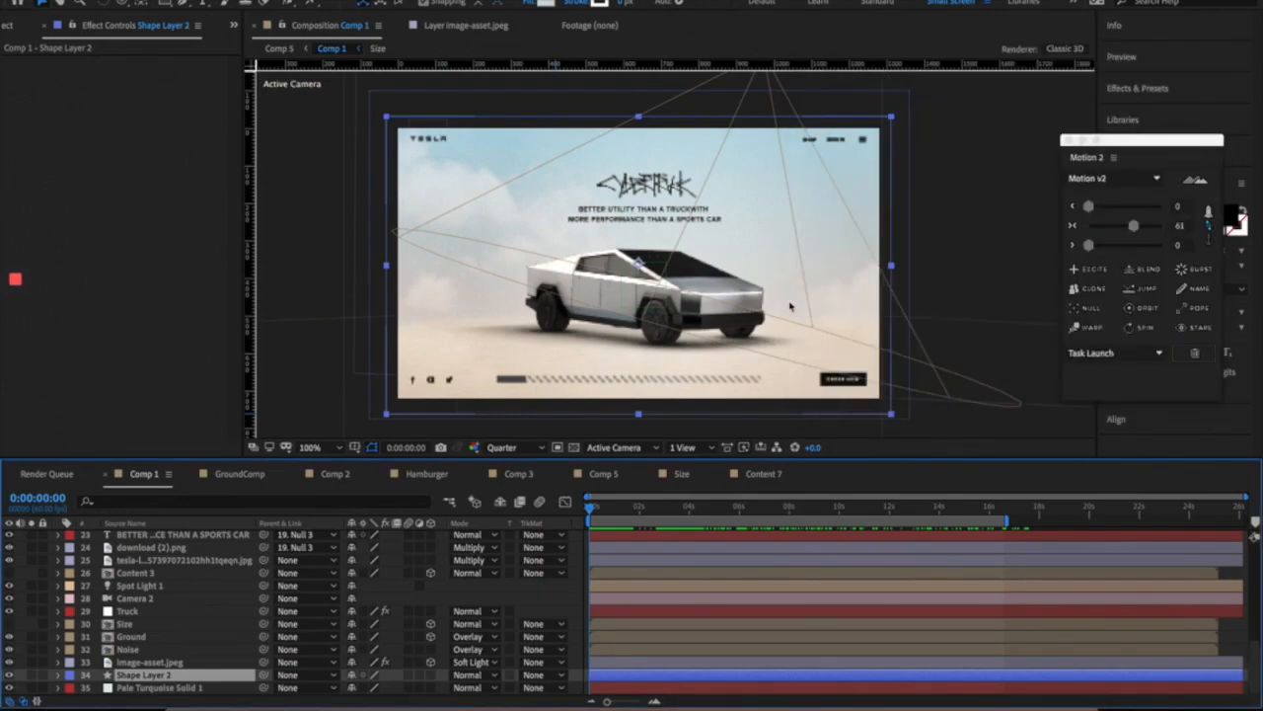
click(148, 662)
- Toggle the image-asset.jpeg cloud layer off and on, then set preview resolution to Half
click(8, 663)
click(9, 663)
click(9, 663)
click(9, 663)
click(129, 649)
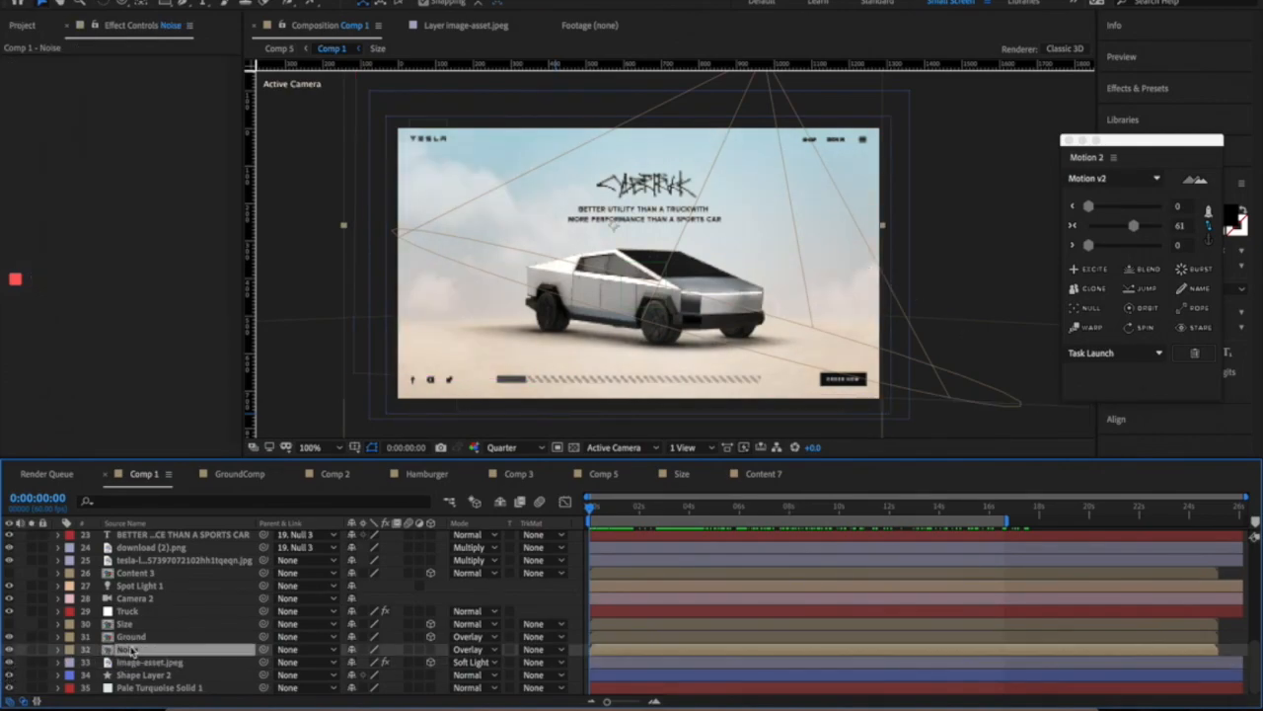
click(526, 445)
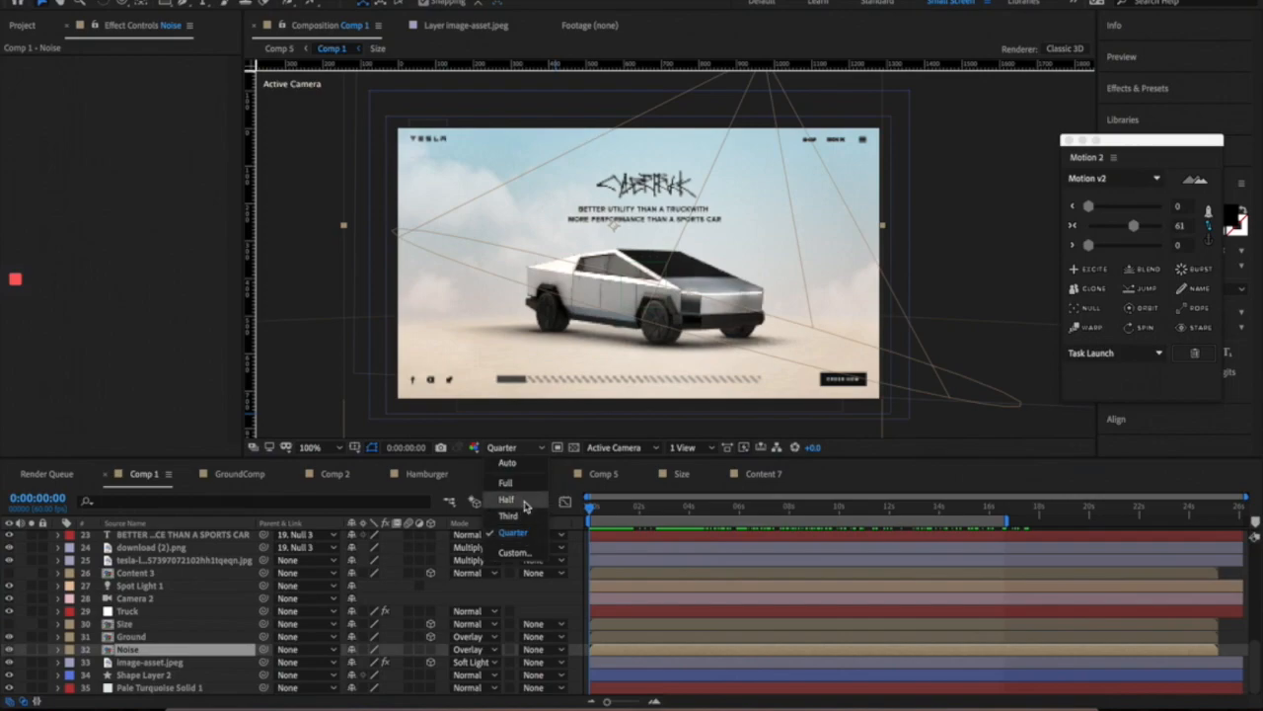
click(506, 502)
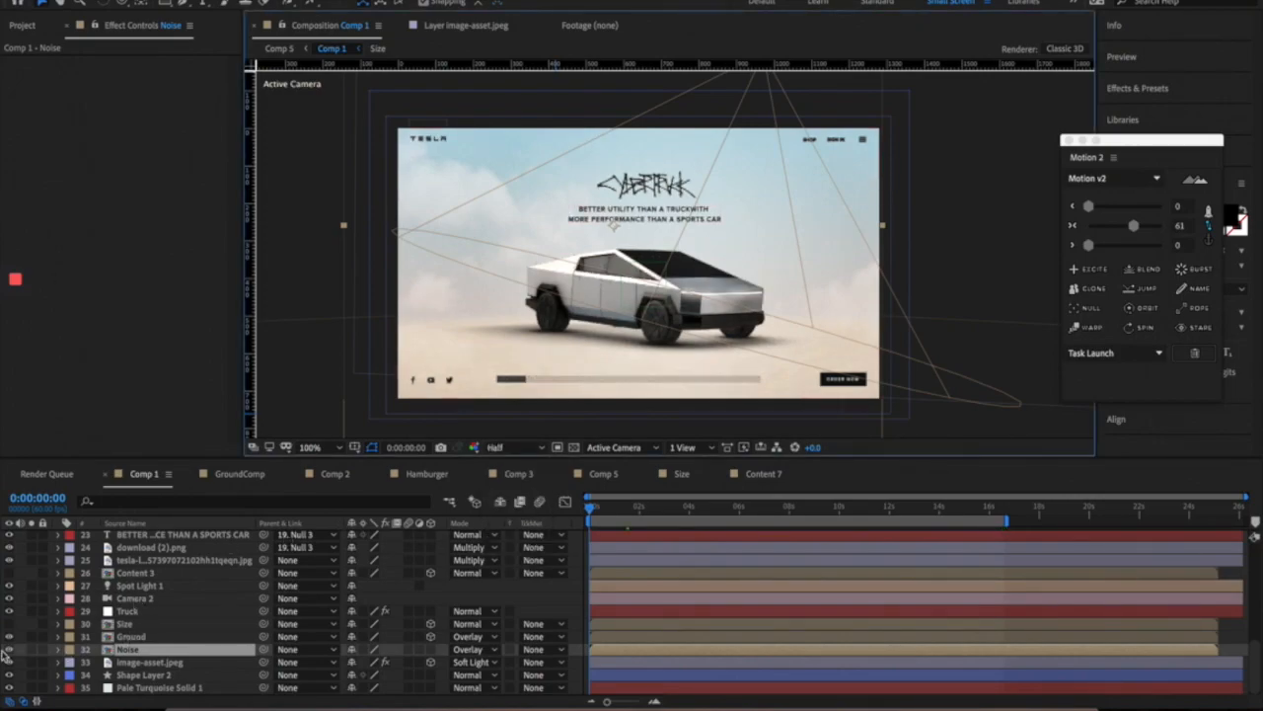
- Toggle the Ground layer's visibility off and on twice
click(8, 639)
click(9, 638)
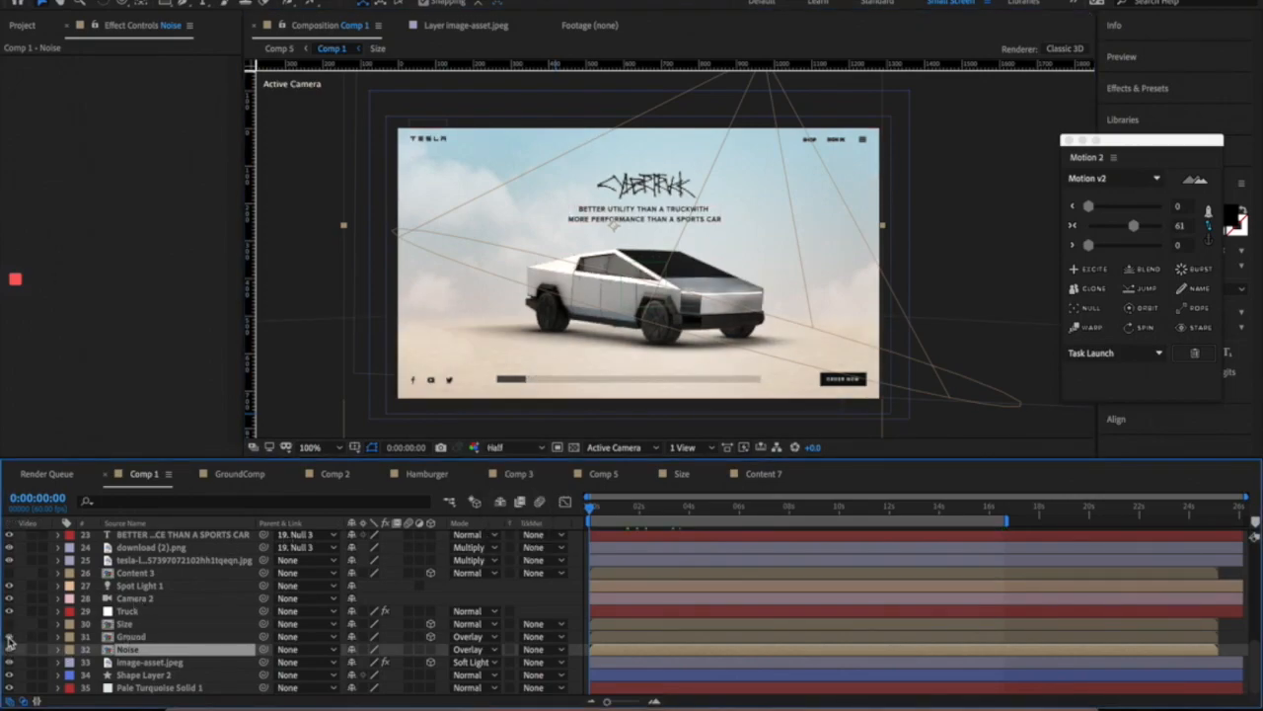
click(9, 639)
click(9, 638)
- Toggle Spot Light 1 off and on repeatedly, then select the tesla-logo layer
click(138, 600)
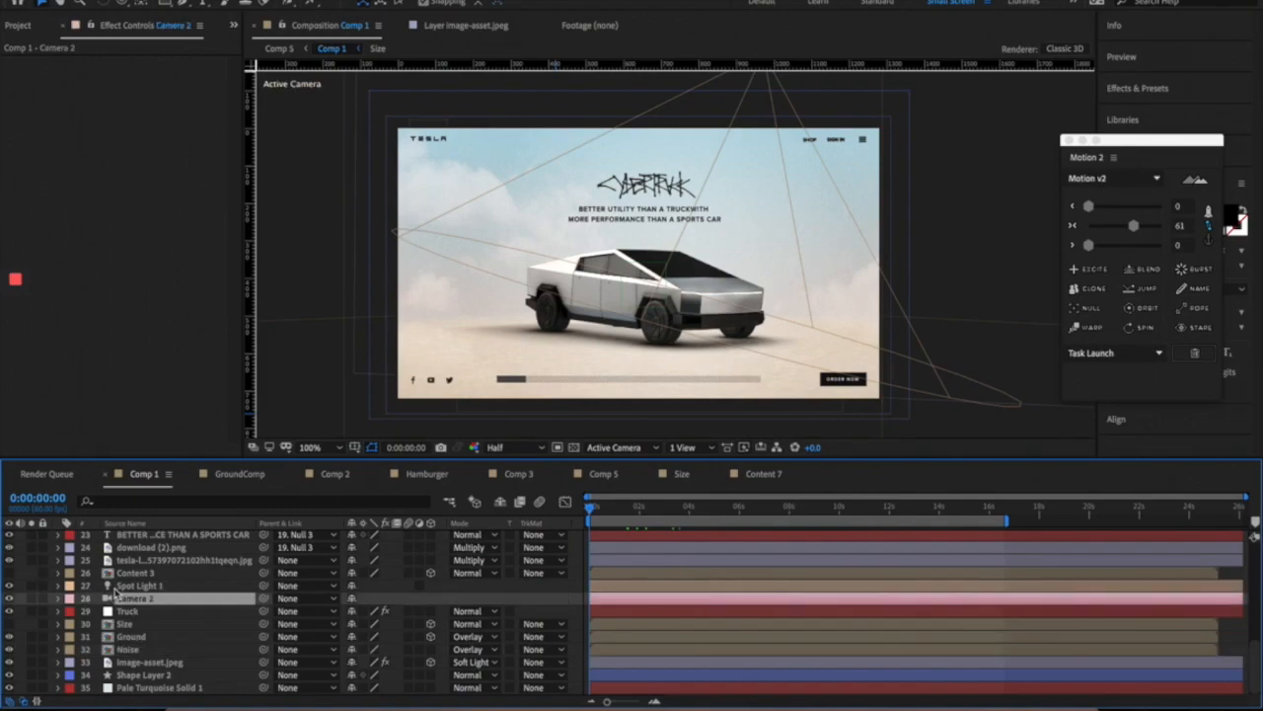
click(131, 586)
click(9, 586)
click(9, 586)
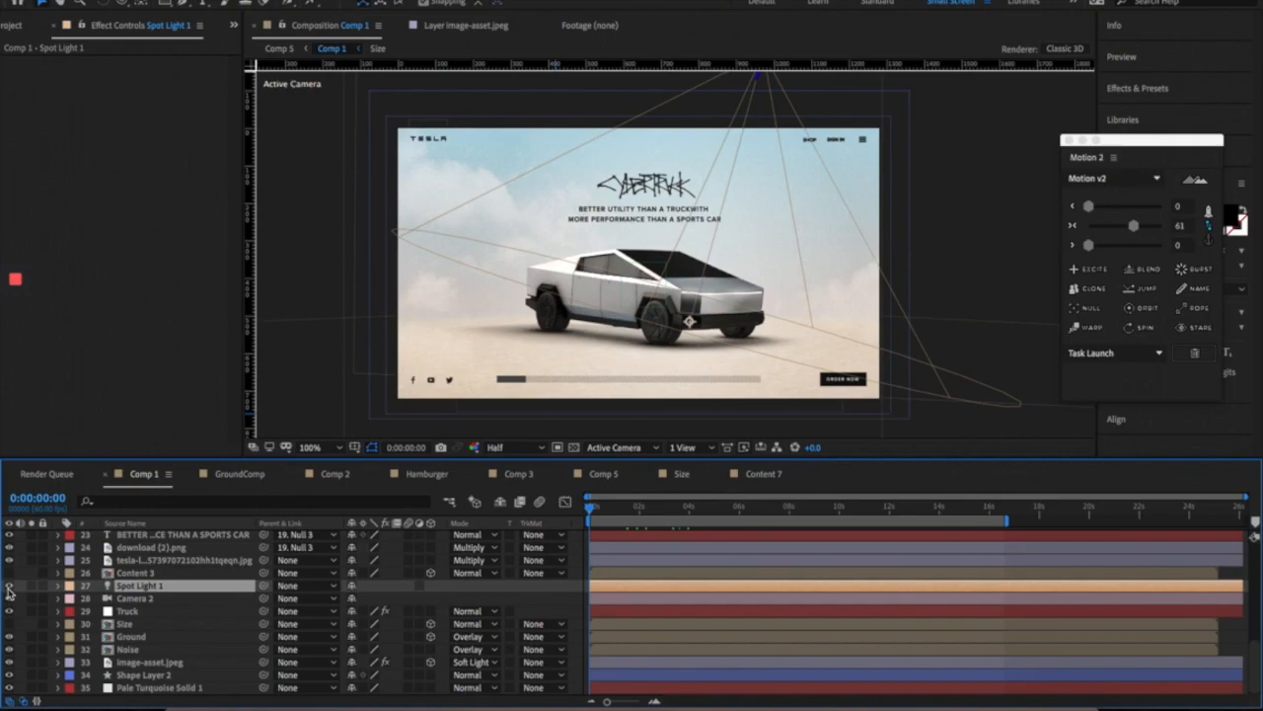
click(9, 586)
click(9, 586)
click(9, 586)
click(9, 586)
scroll(118, 597, up, 1)
click(138, 588)
scroll(153, 587, up, 1)
scroll(158, 592, up, 1)
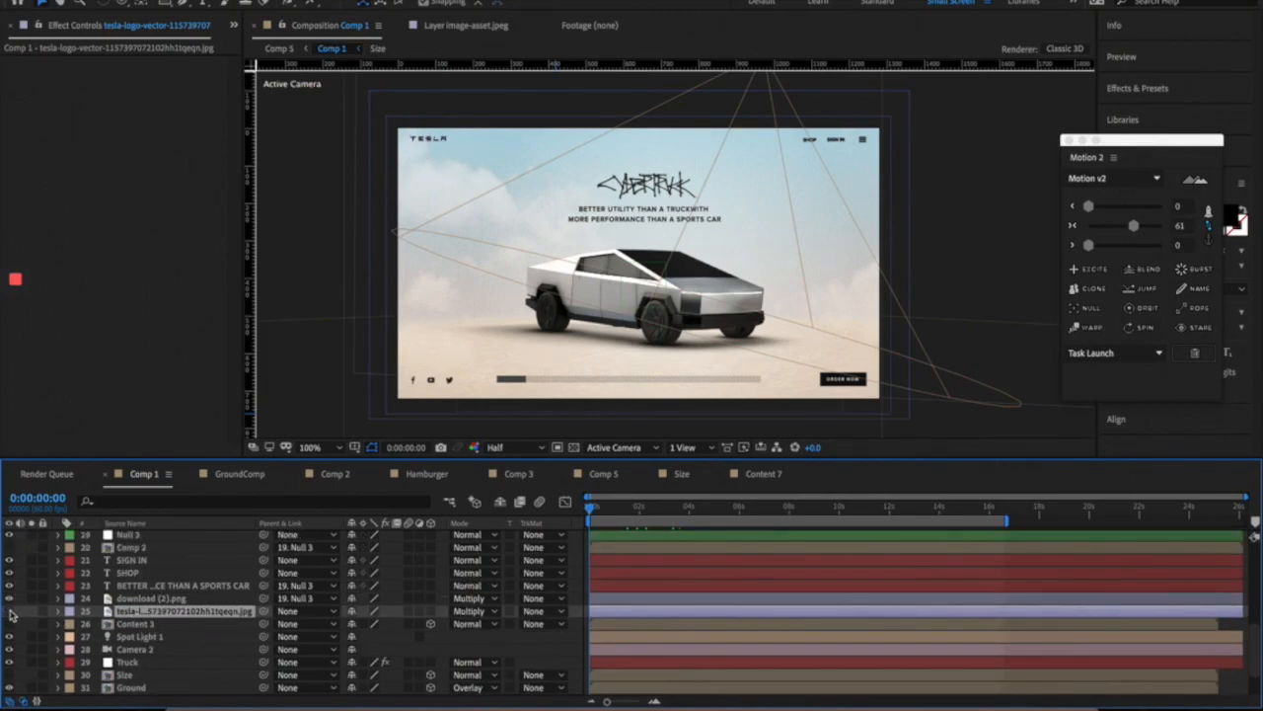
- Select Content 2, scrub to the .01 Performance slide and peek inside the Content 2 precomp
scroll(241, 590, up, 3)
scroll(138, 610, up, 5)
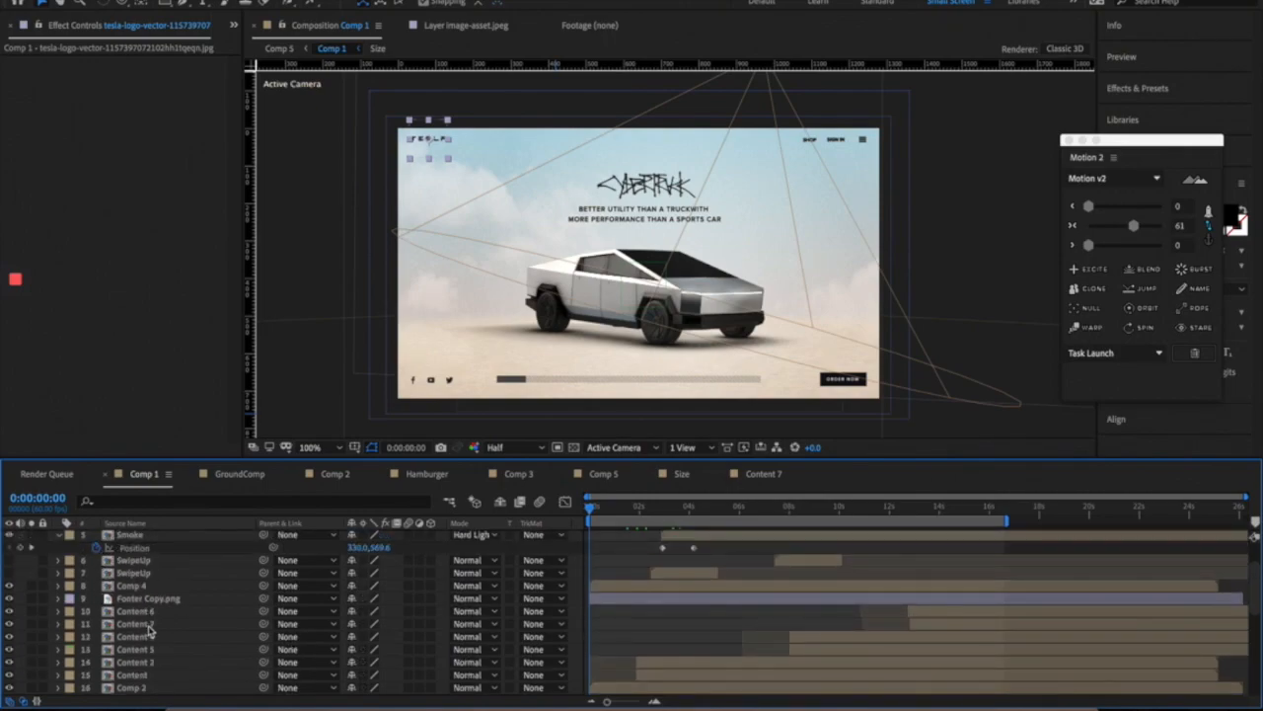
scroll(149, 631, down, 2)
click(153, 613)
drag(637, 515, 714, 510)
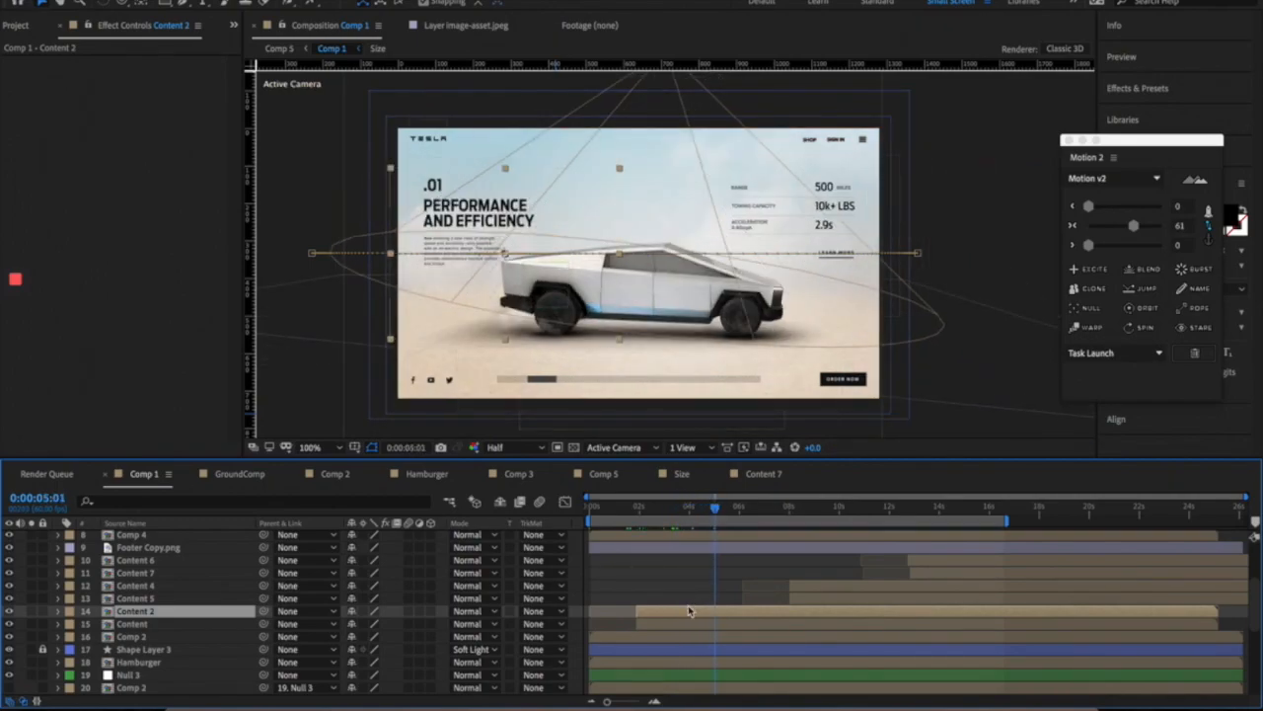
double_click(688, 609)
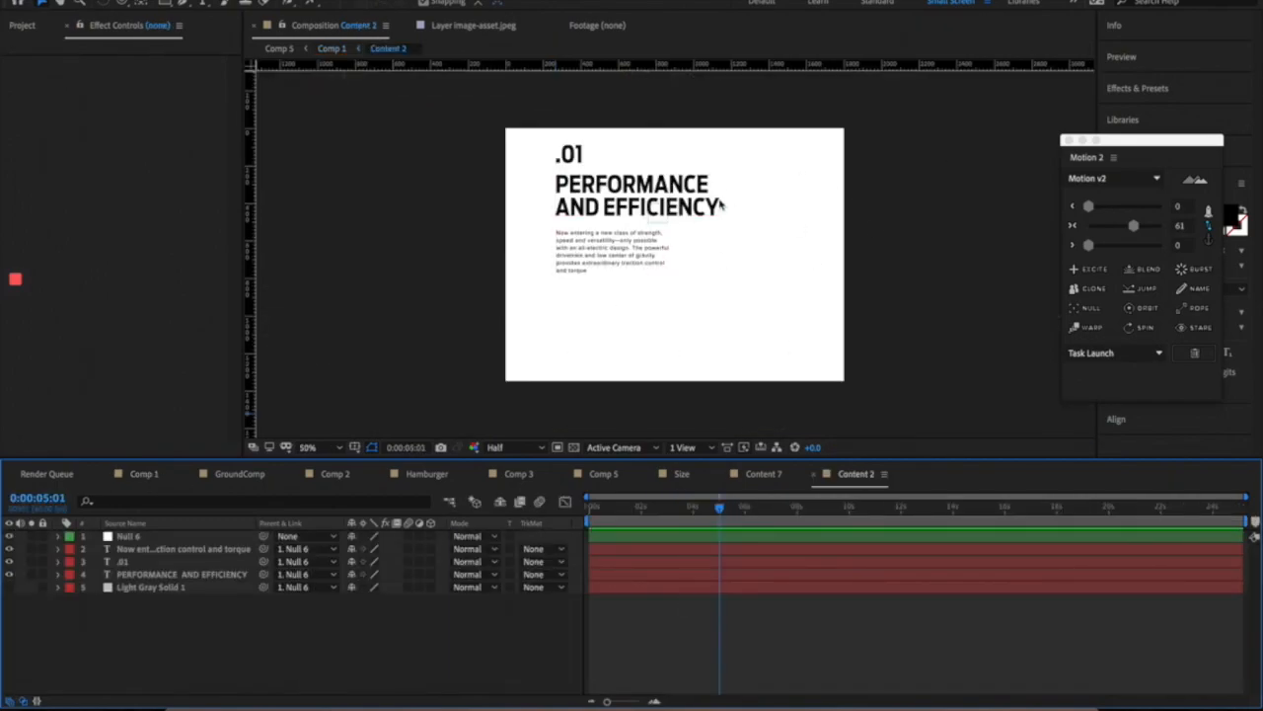
click(150, 475)
- Select the SwipeUp layer and check the transition at about 8, 9.5 and 3:17
scroll(143, 598, up, 2)
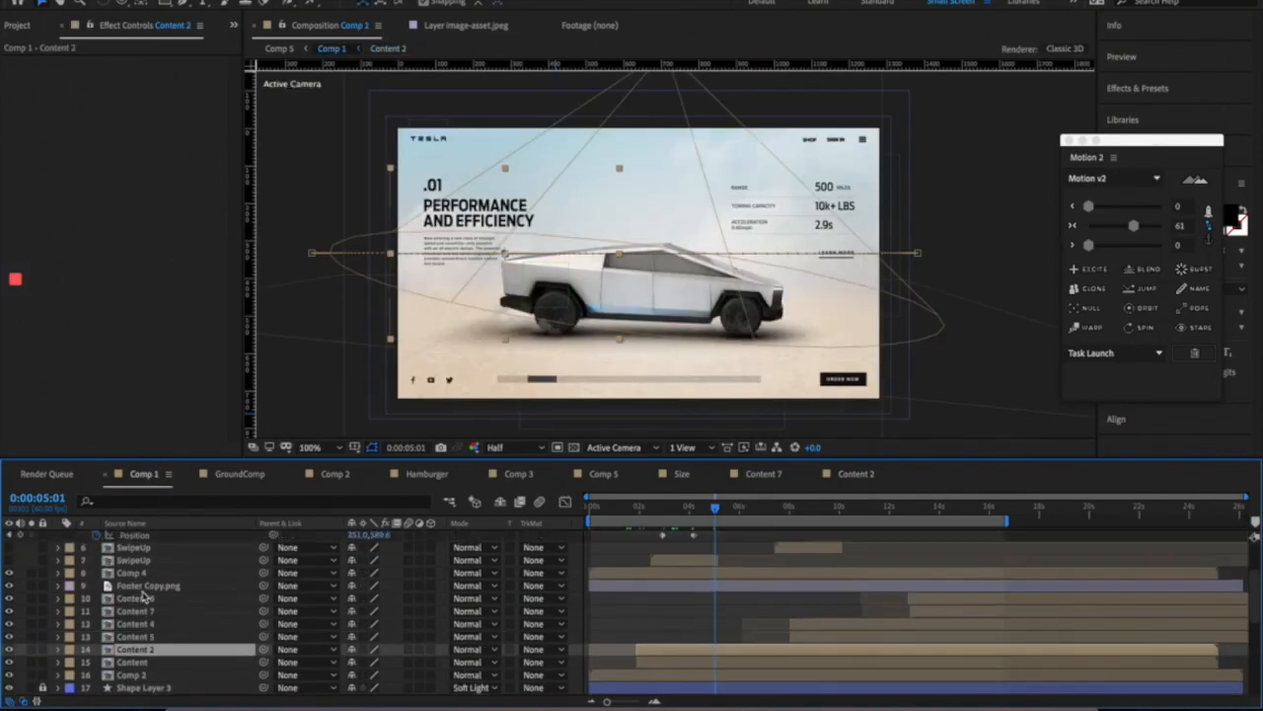
scroll(143, 596, up, 1)
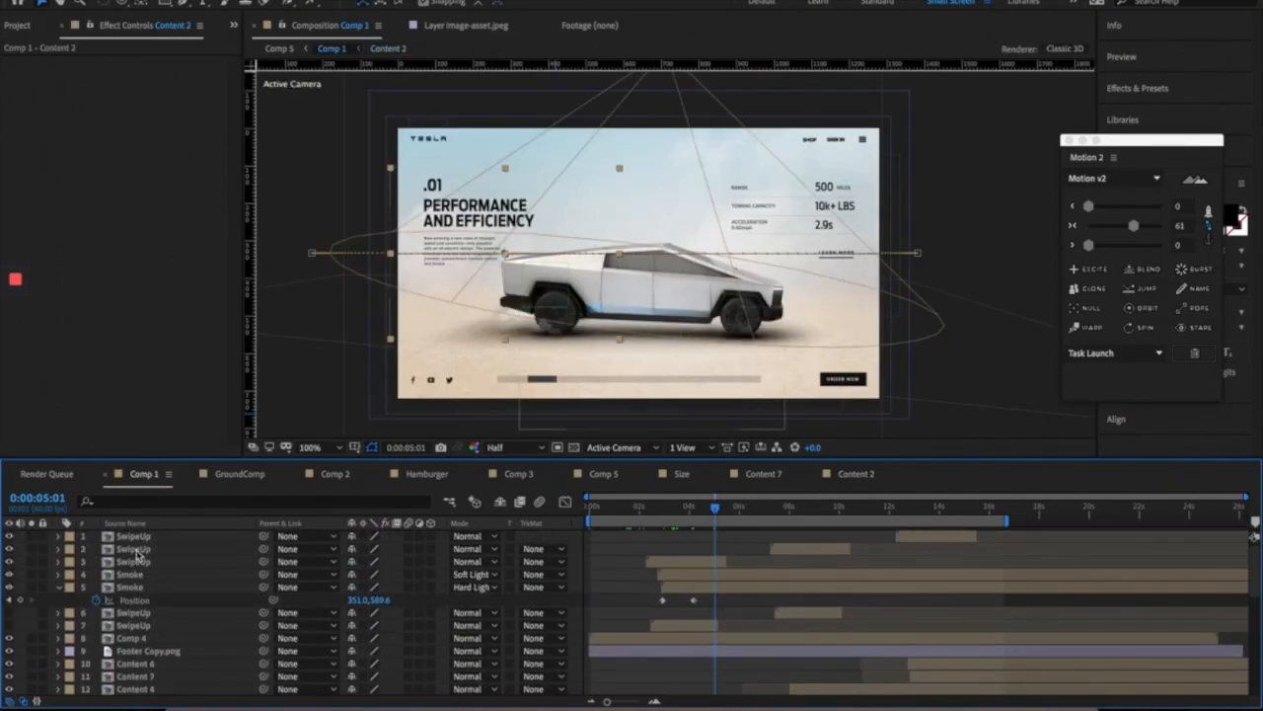
click(138, 549)
click(797, 507)
click(828, 507)
click(671, 506)
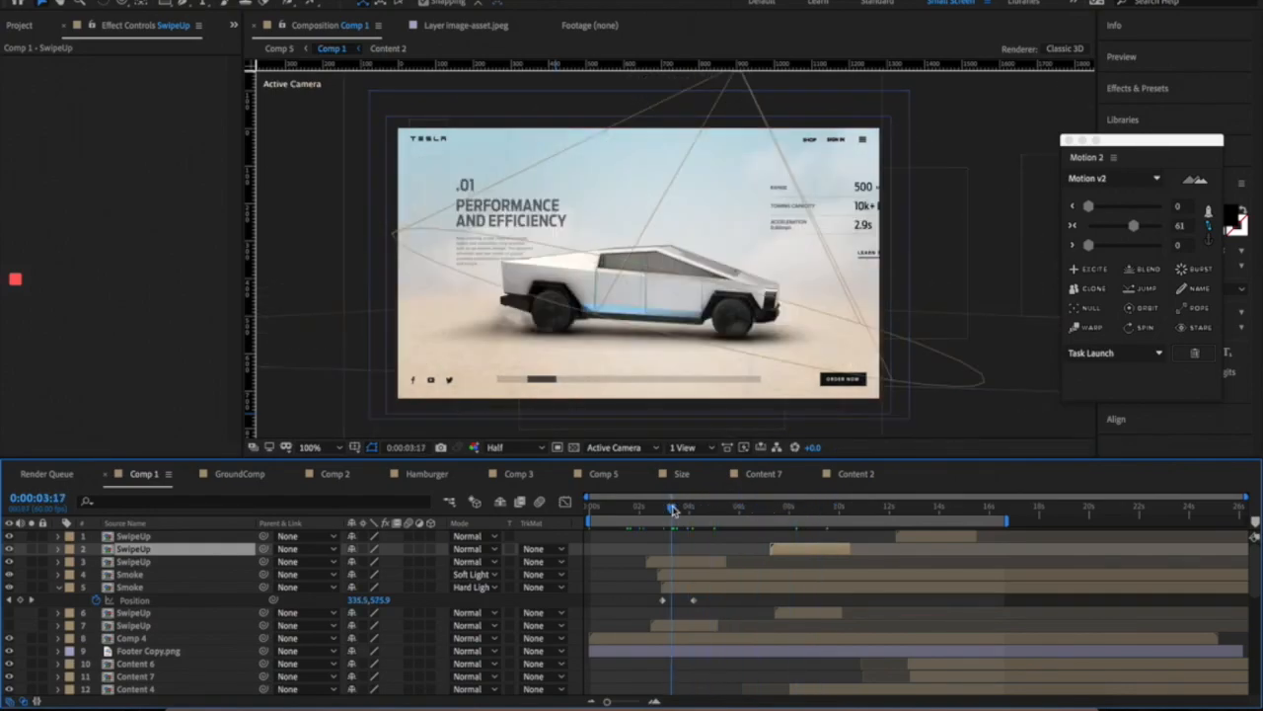
scroll(727, 356, down, 2)
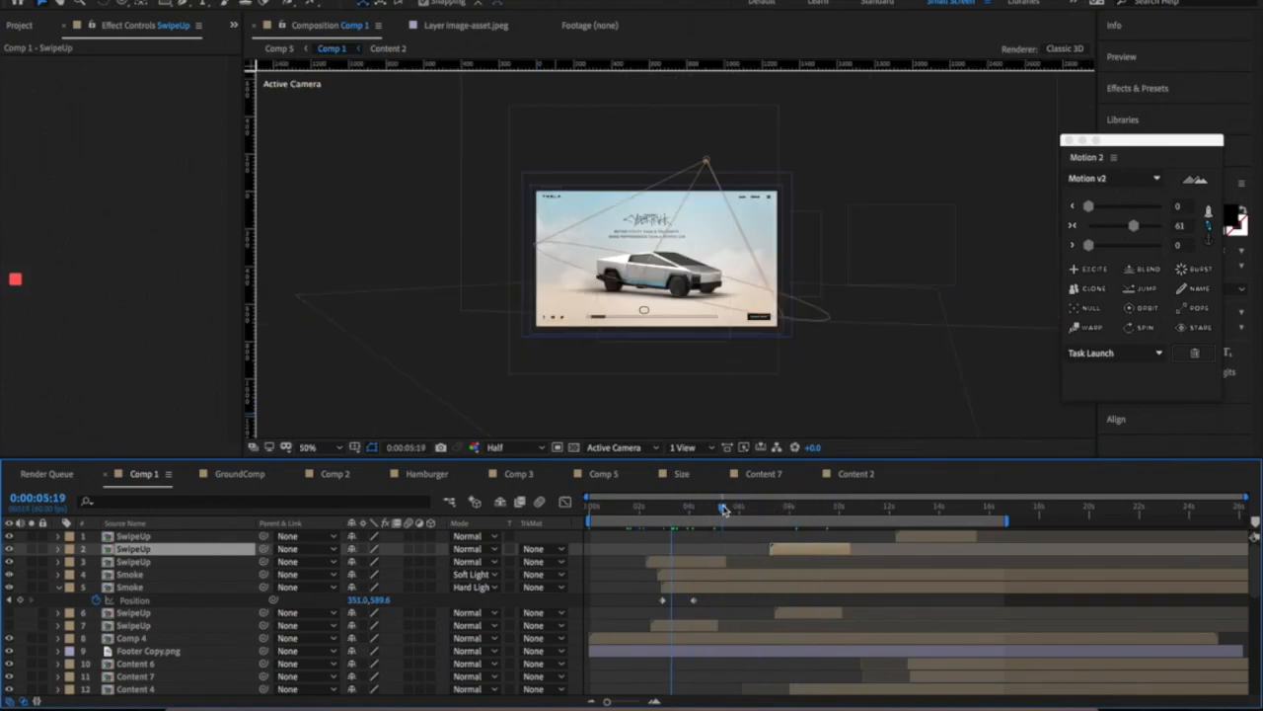
- Move Comp 1 to the .02 Exoskeleton slide at 11:56, then switch to the Comp 5 timeline
click(842, 508)
scroll(843, 516, down, 1)
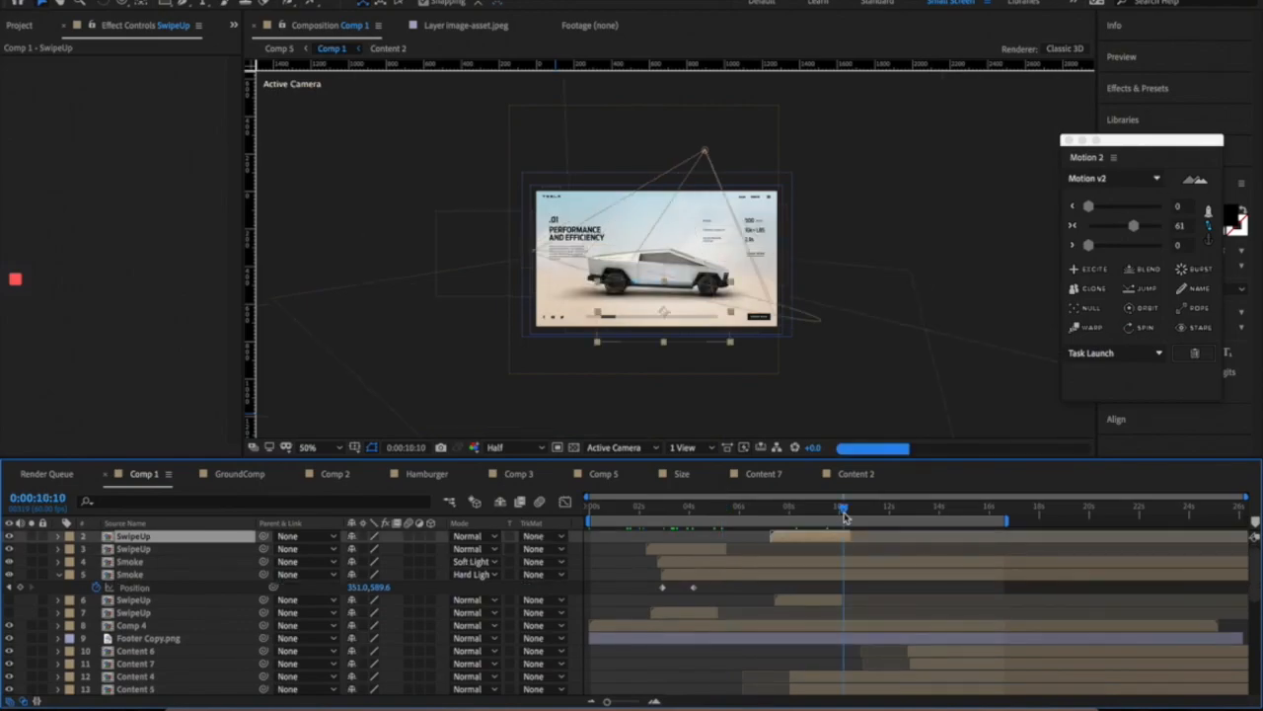
click(887, 506)
click(947, 588)
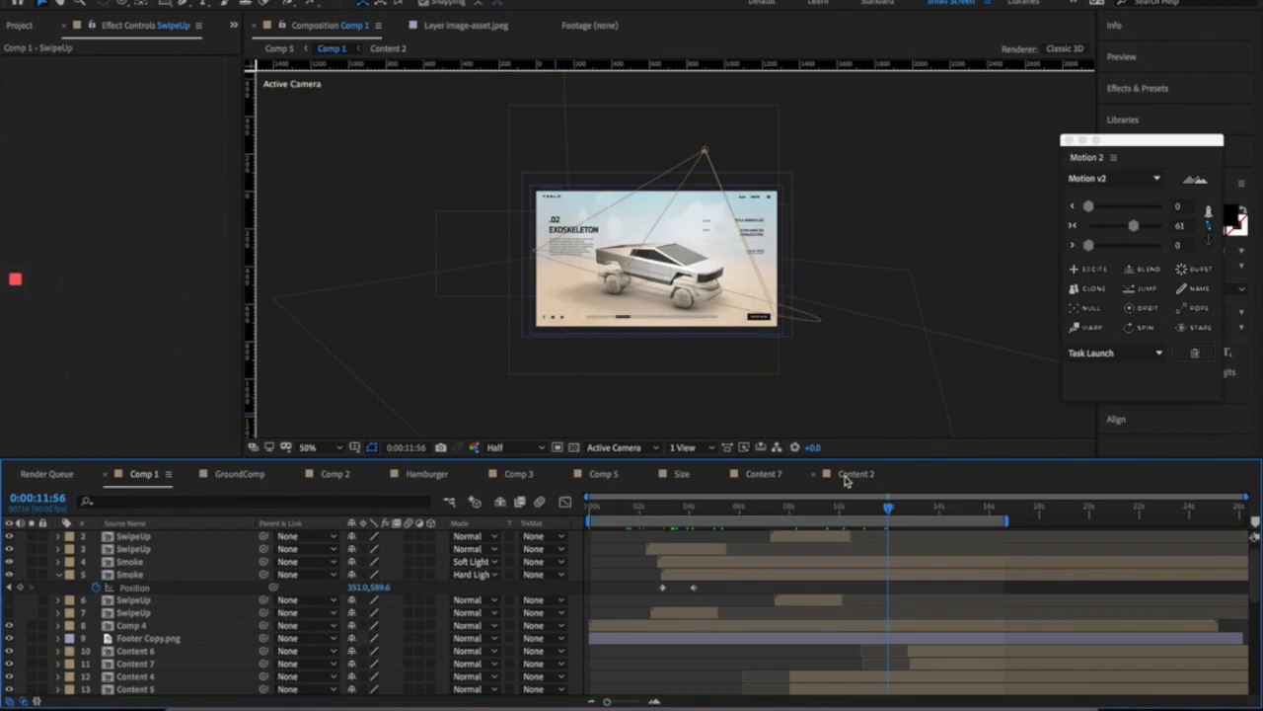
click(604, 473)
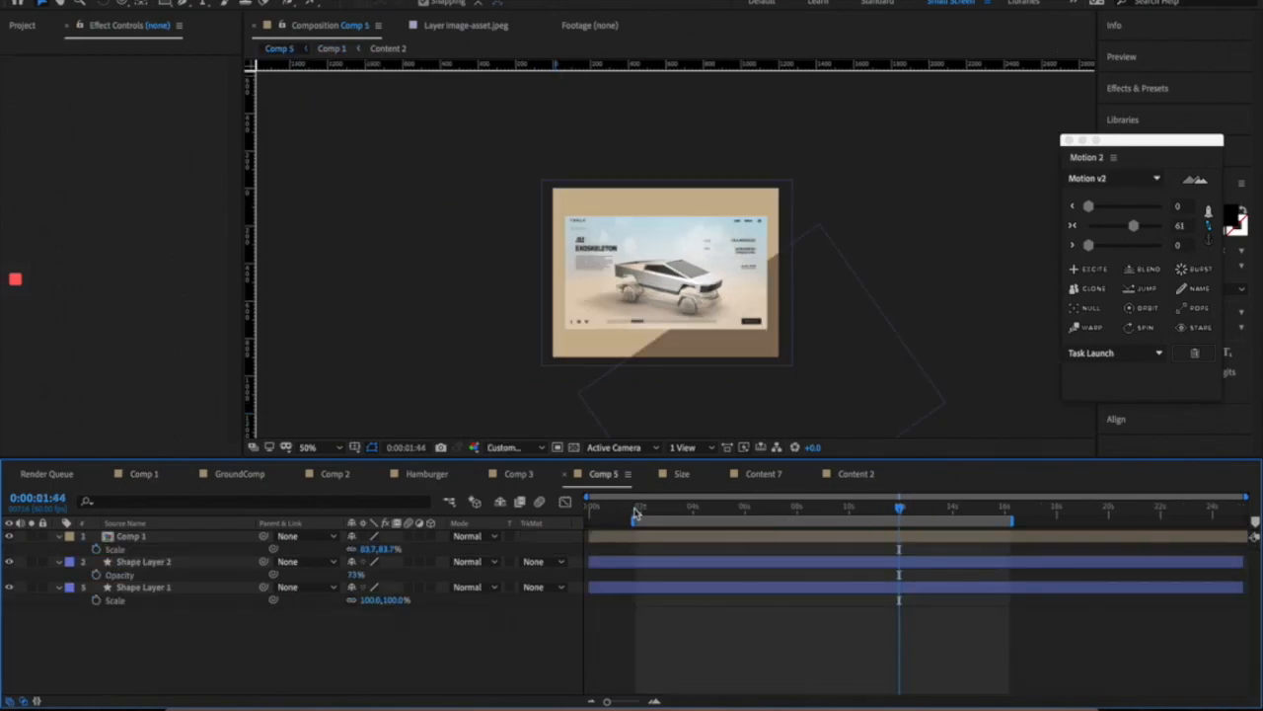
- Trim Comp 5 to its work area and move the time to 0:00:02:41
click(635, 510)
click(219, 1)
click(251, 39)
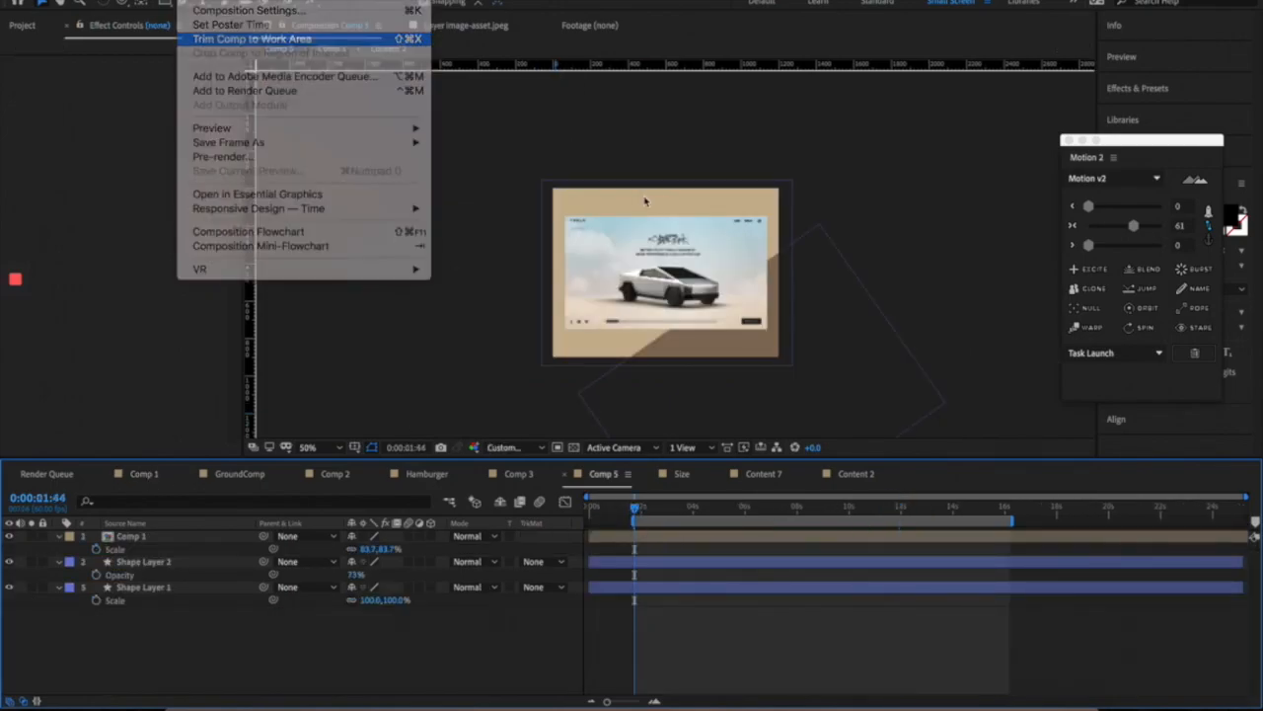
drag(609, 510, 565, 508)
scroll(795, 247, up, 1)
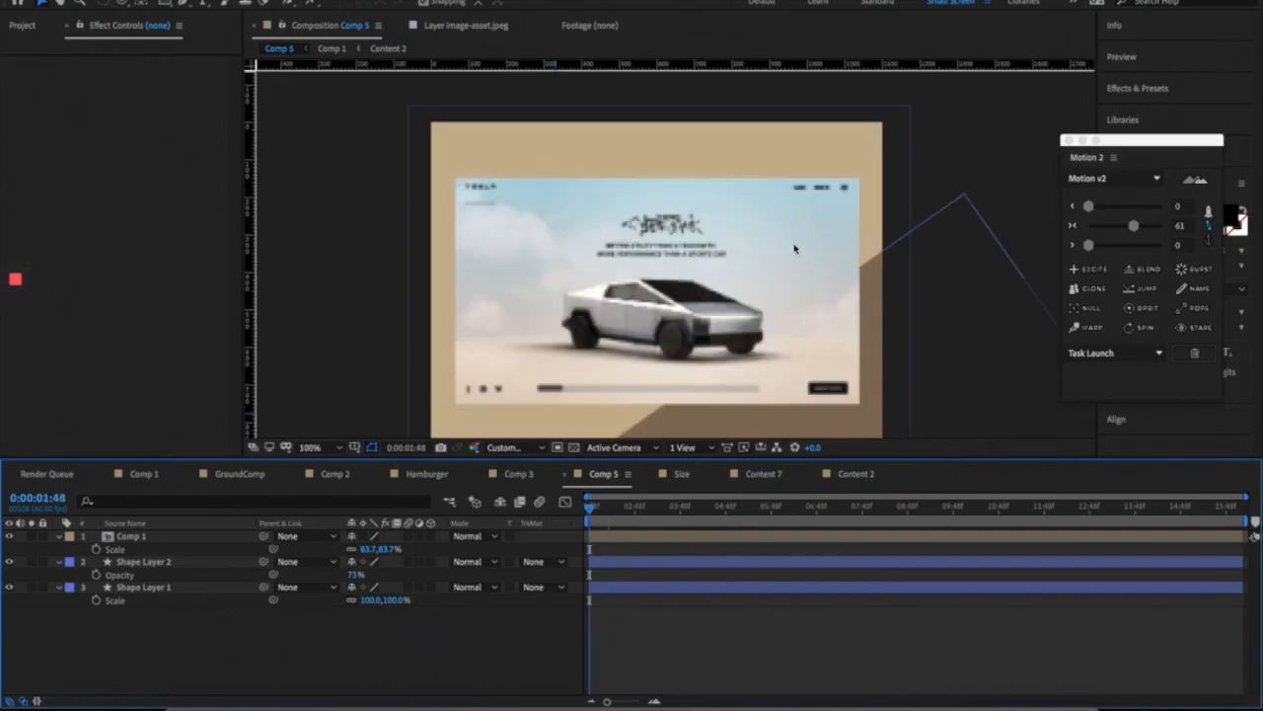
scroll(740, 275, down, 1)
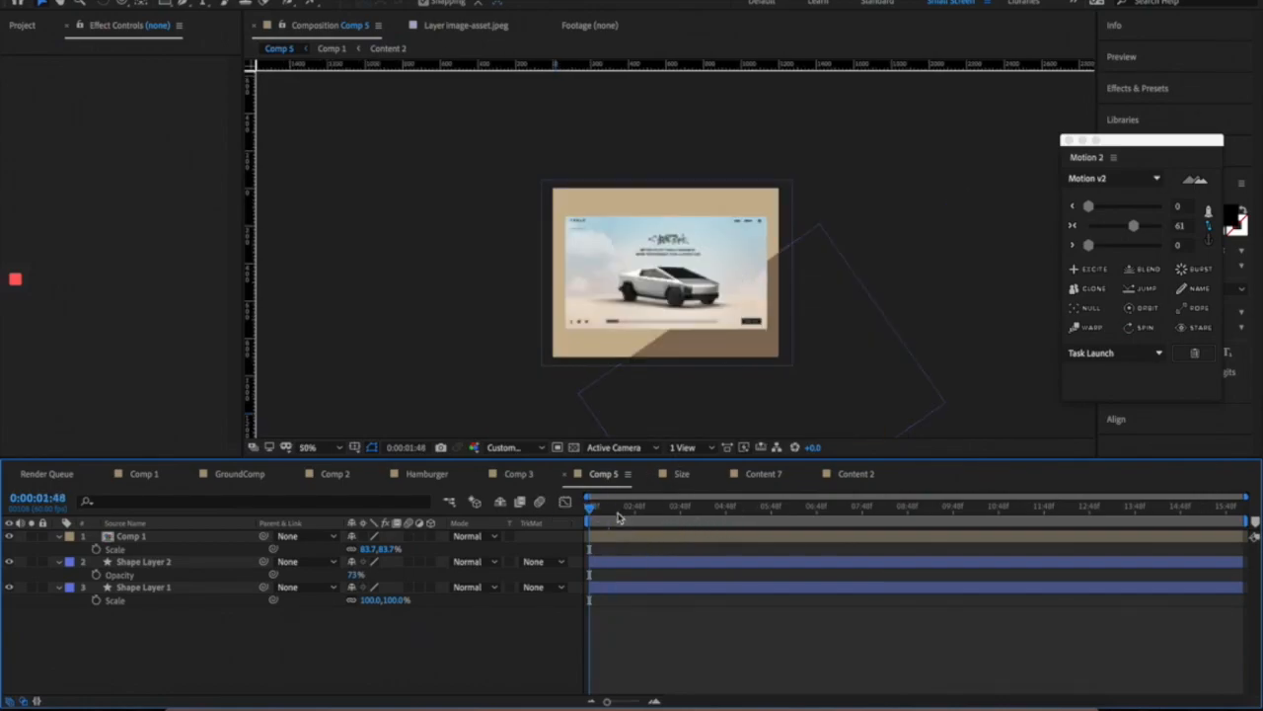
click(629, 506)
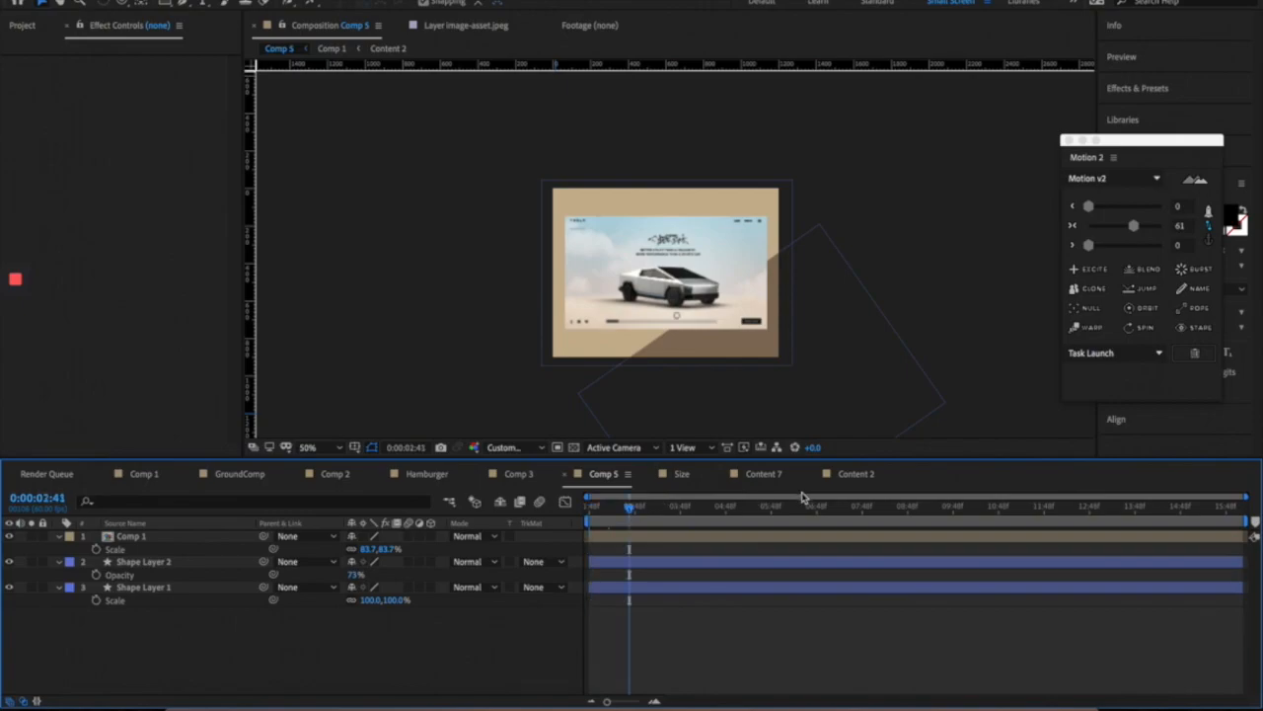
- Set the Comp 5 preview to Half resolution and compare 50% and 100% zoom on nested Comp 1
click(513, 447)
click(499, 498)
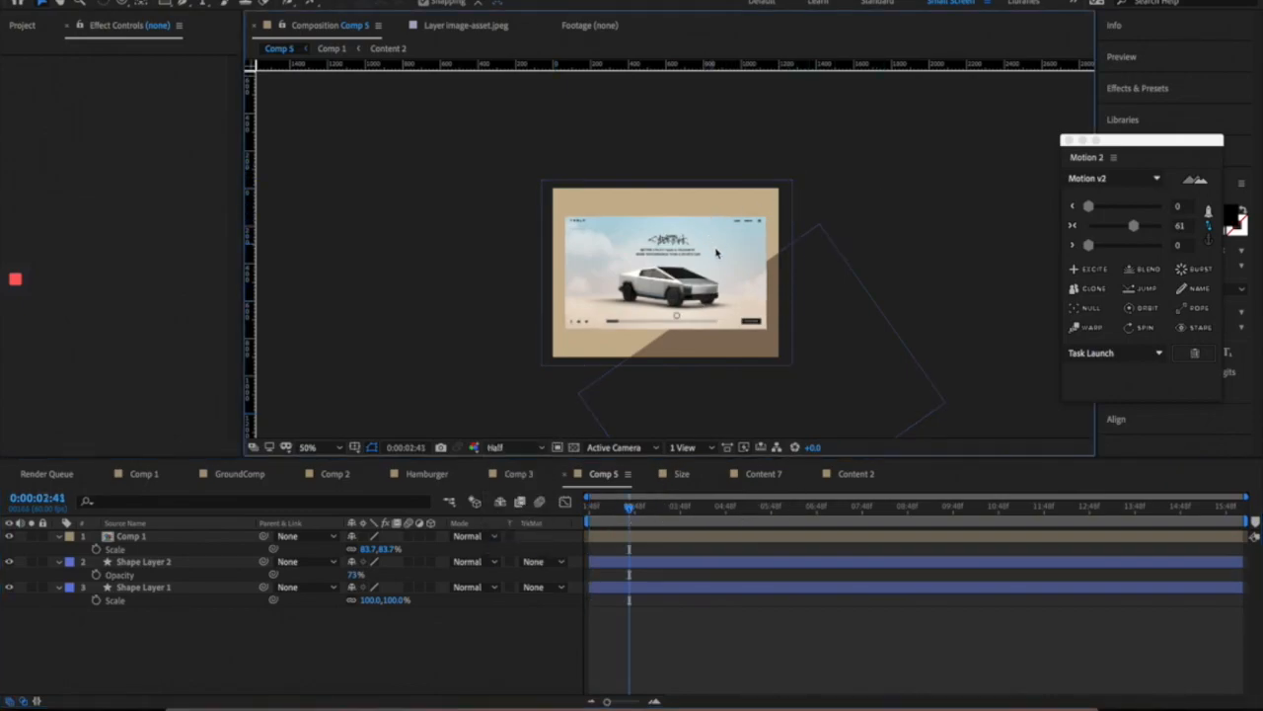
key(period)
key(comma)
click(705, 248)
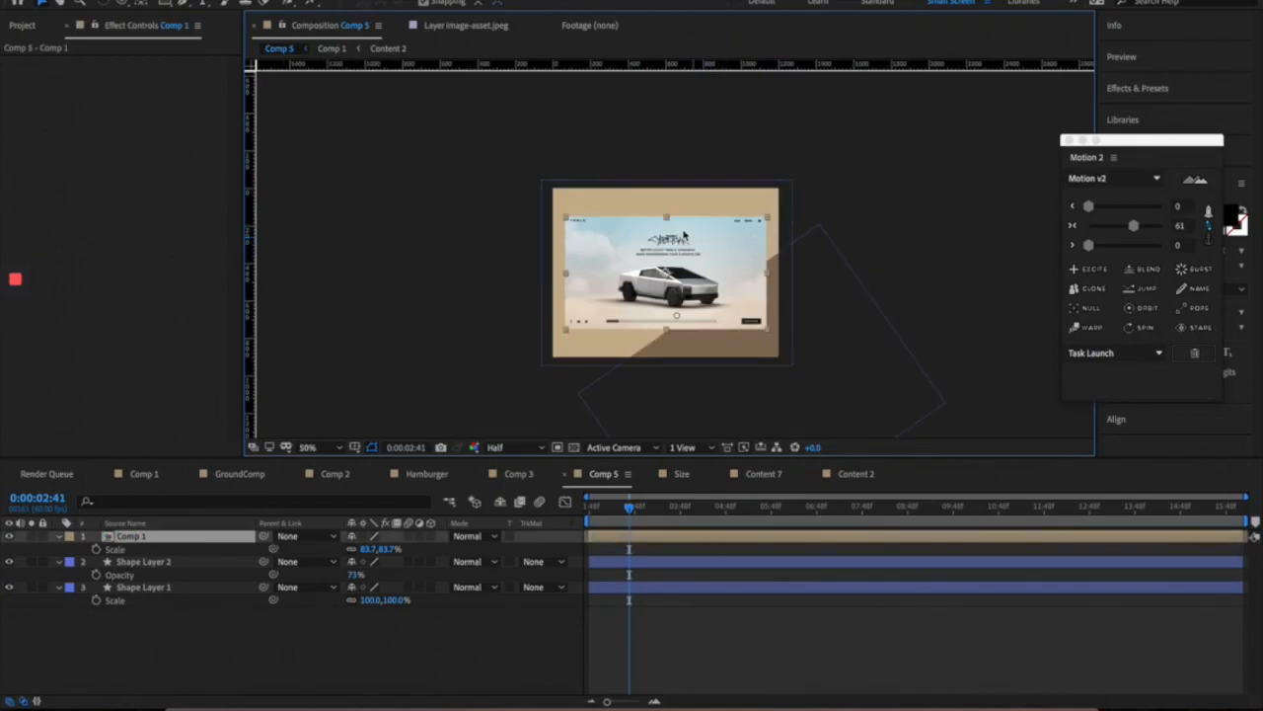
key(period)
key(comma)
key(period)
key(comma)
key(period)
key(comma)
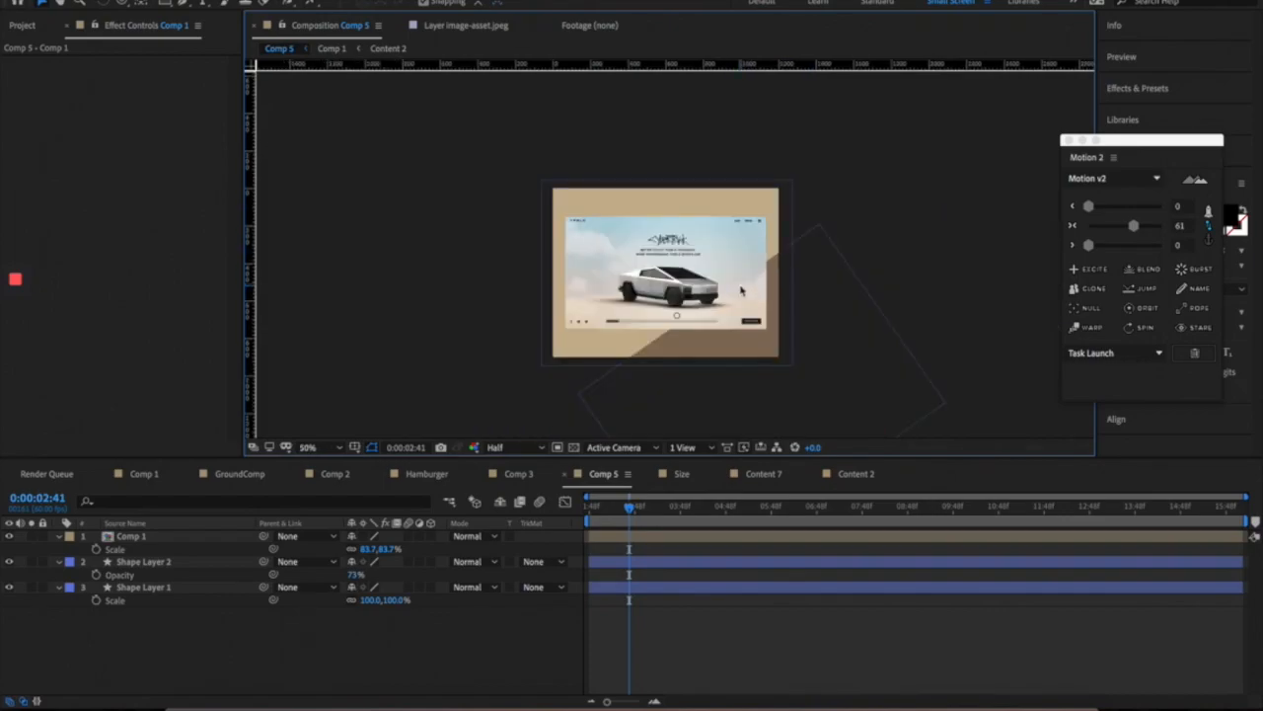
scroll(750, 299, up, 1)
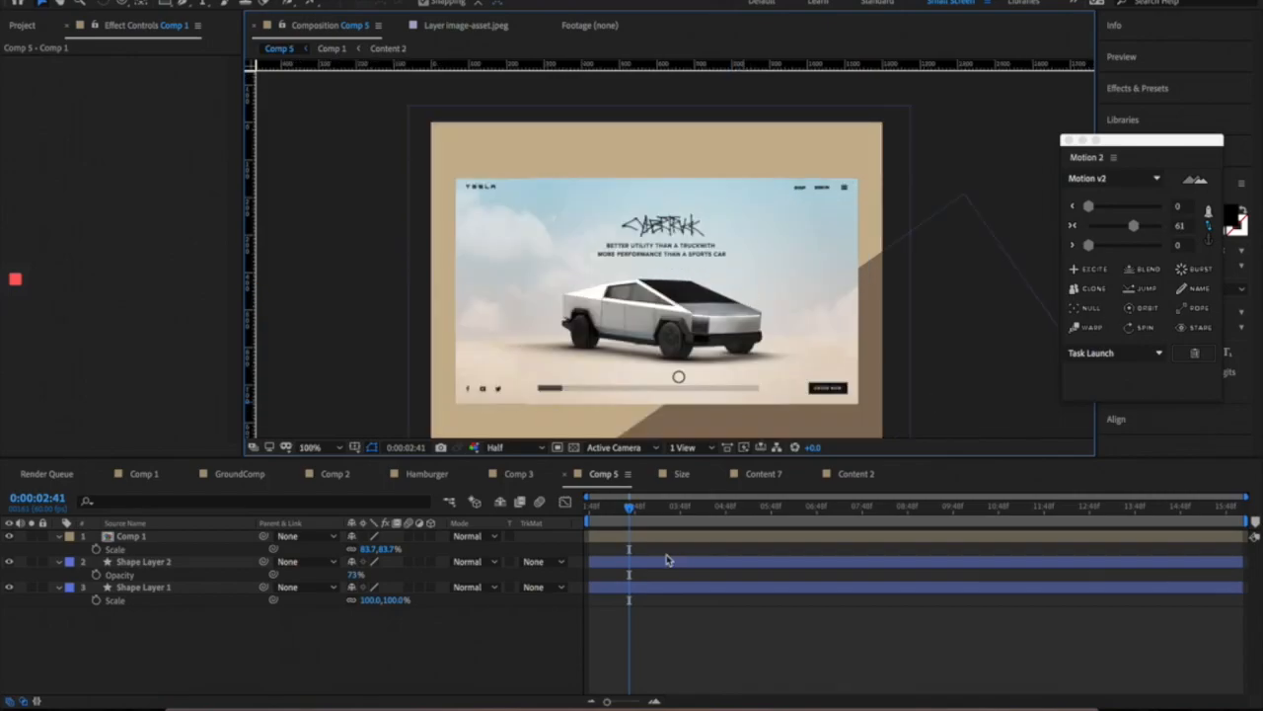
click(657, 509)
click(697, 510)
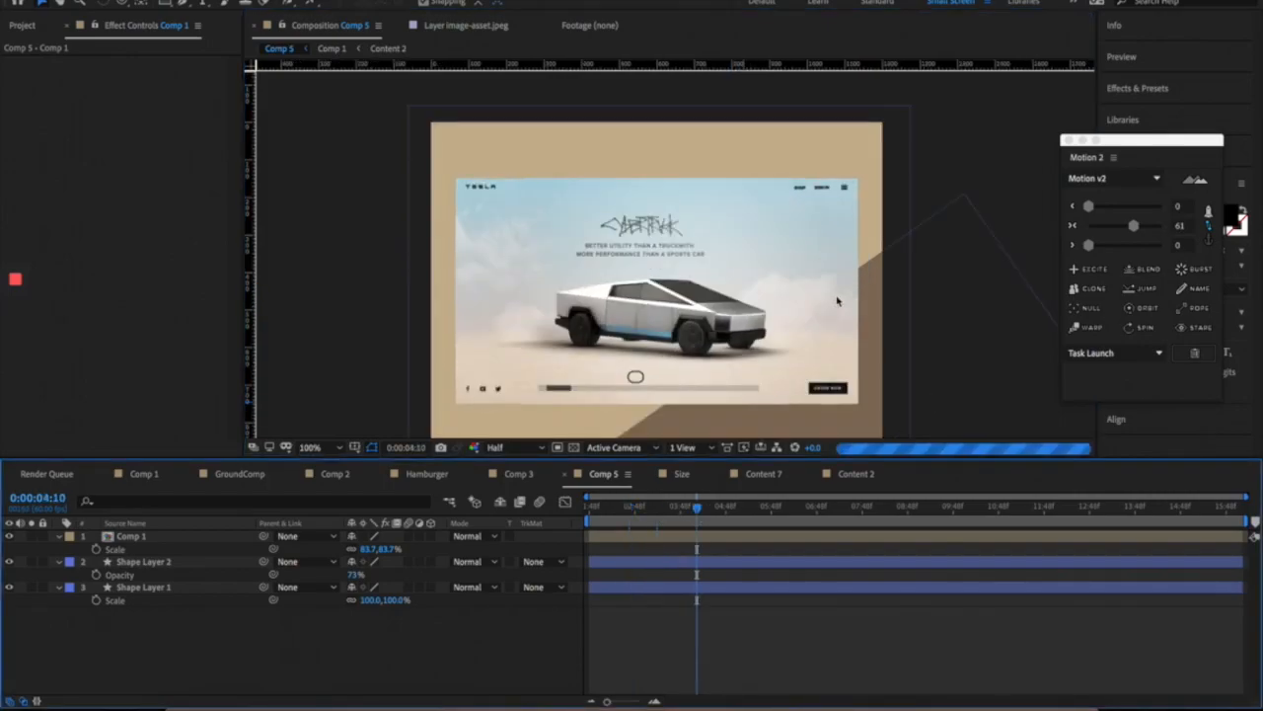
scroll(838, 302, down, 1)
click(721, 300)
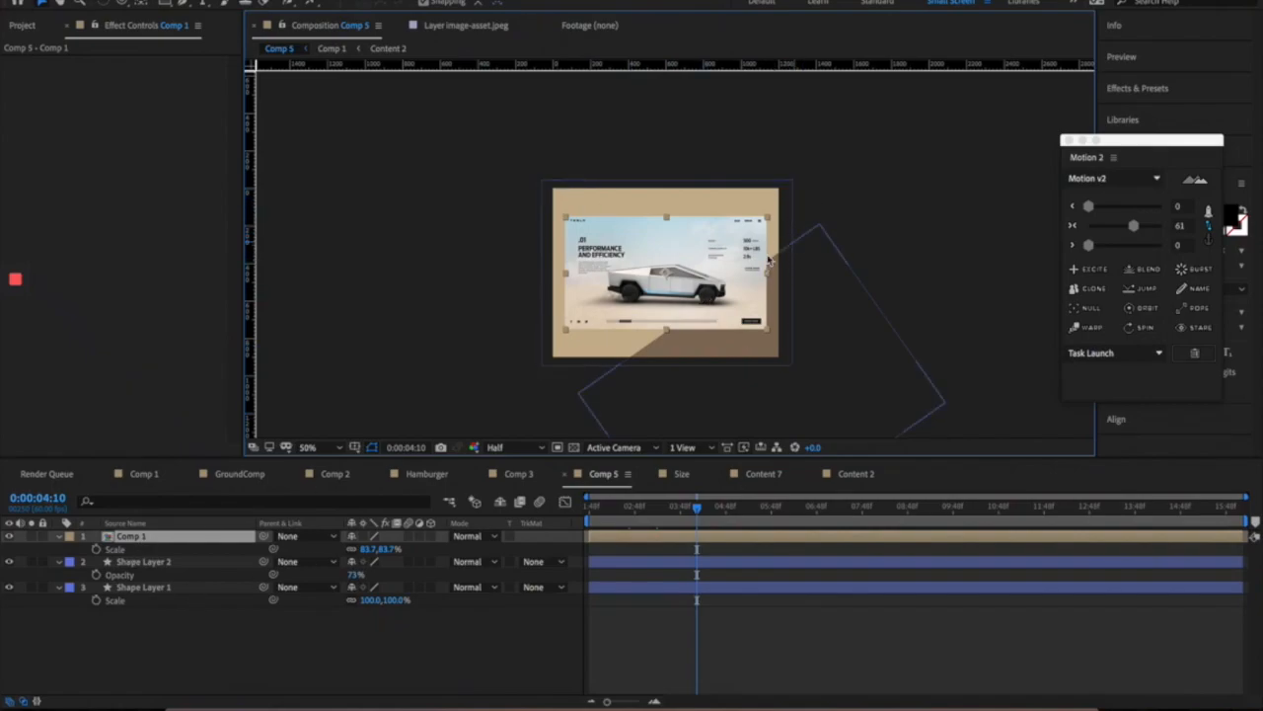
click(914, 193)
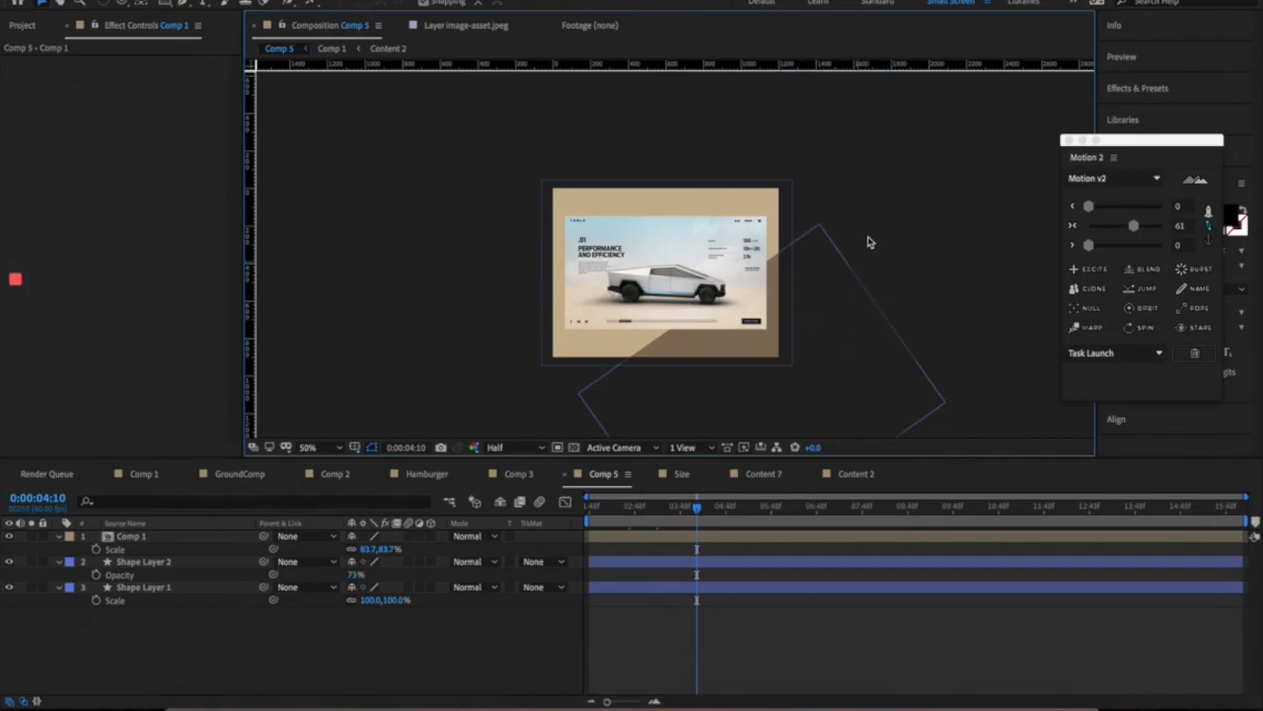
key(period)
click(866, 162)
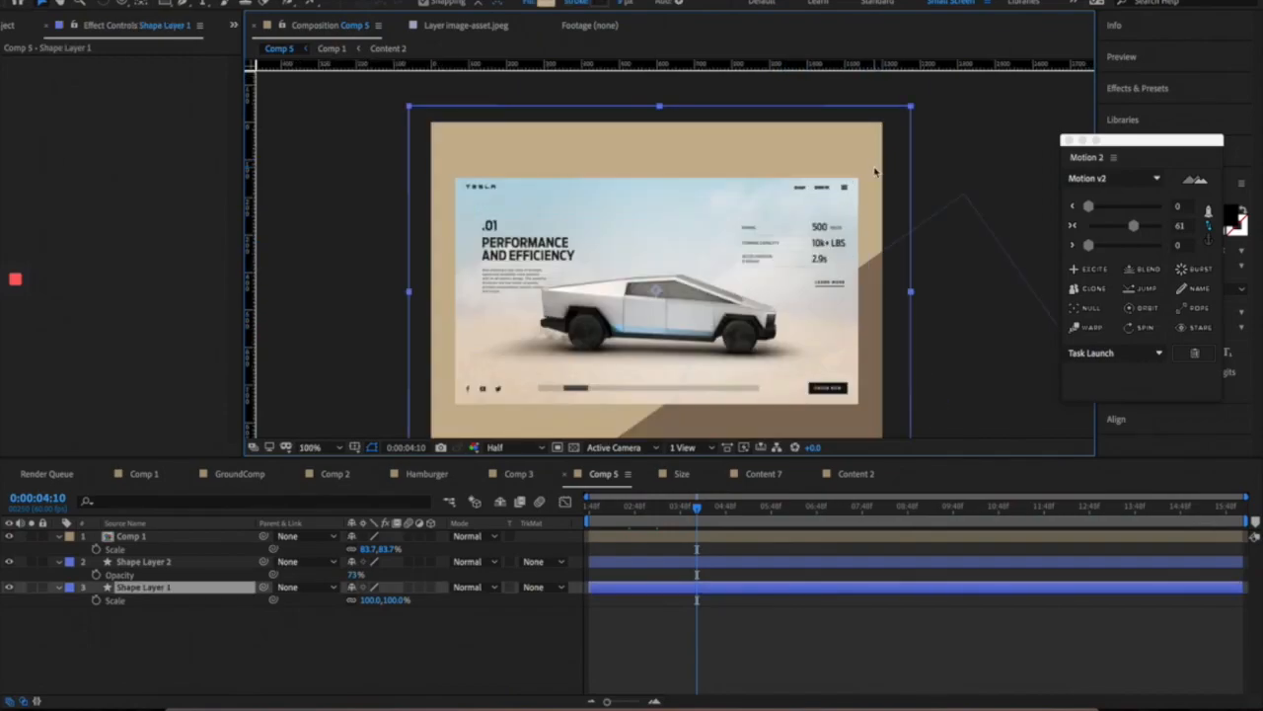
key(comma)
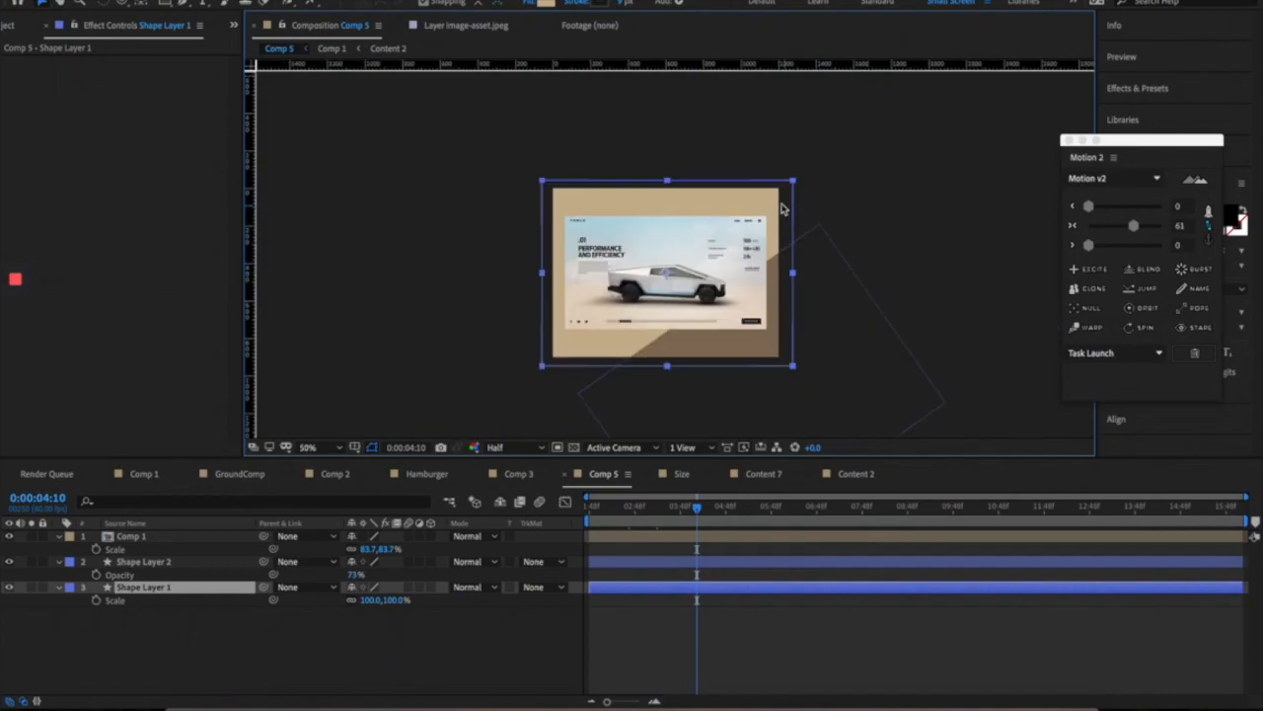
click(827, 186)
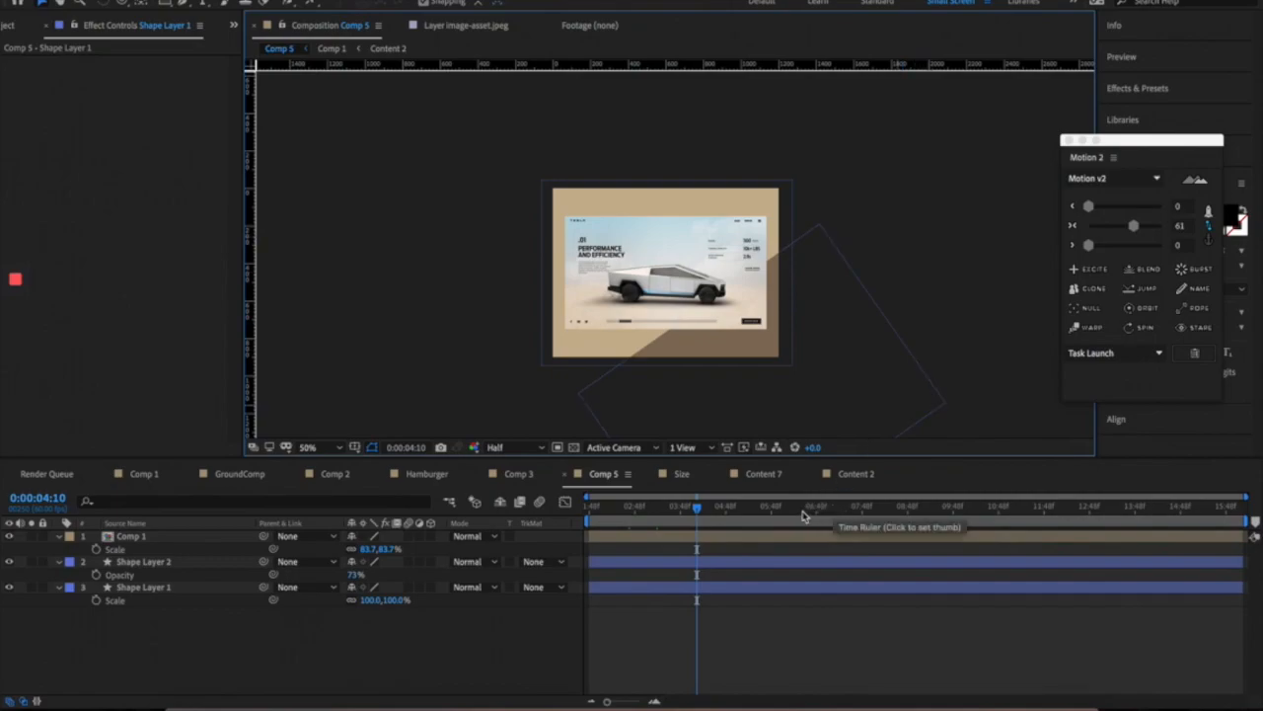
click(750, 517)
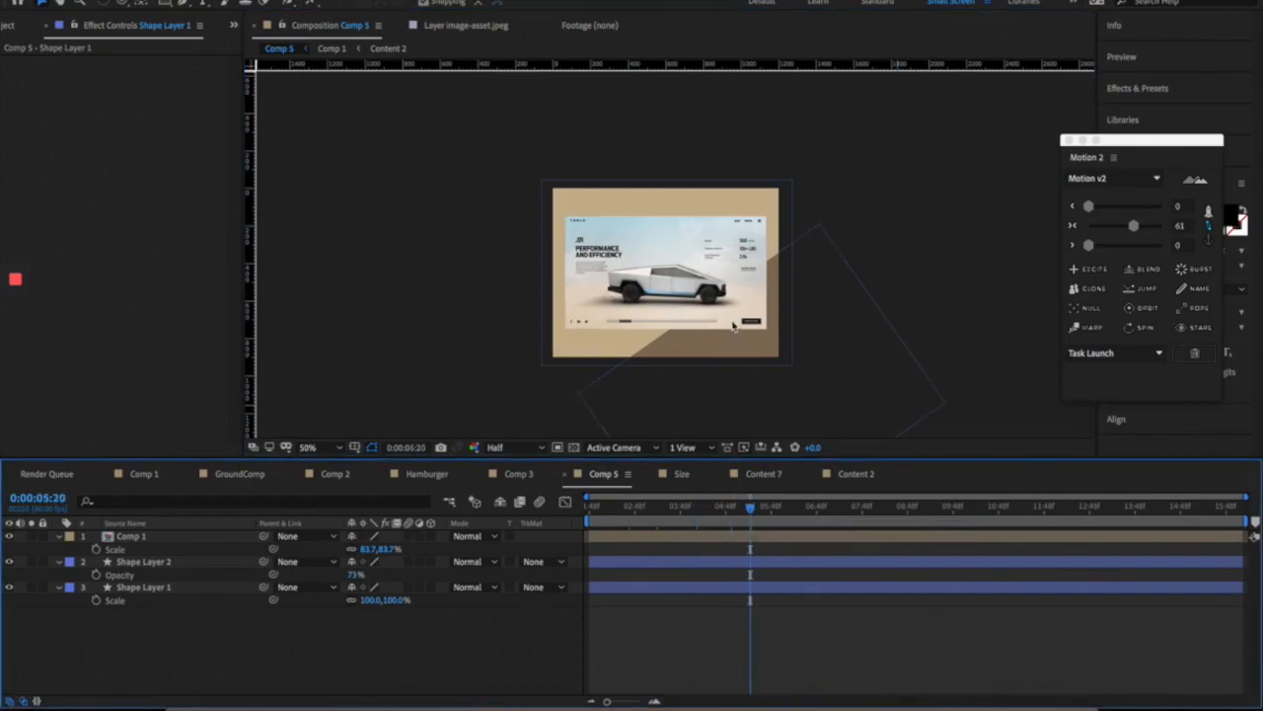
key(slash)
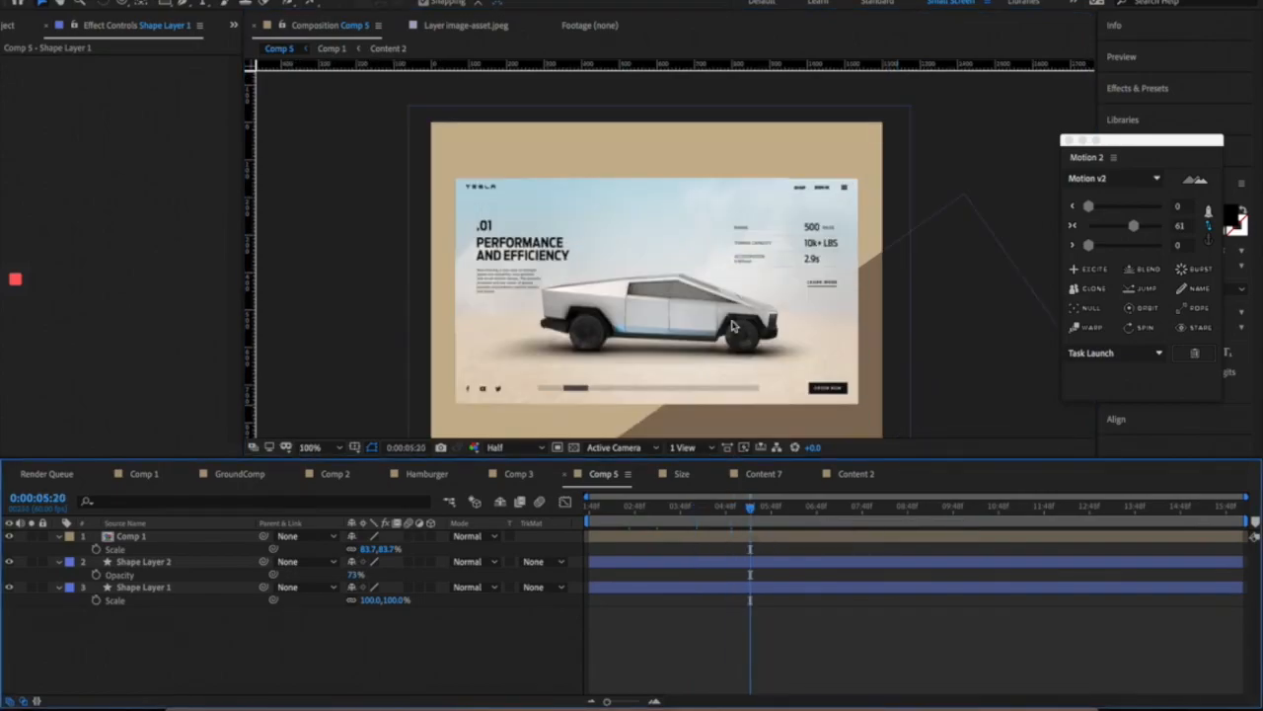
click(701, 509)
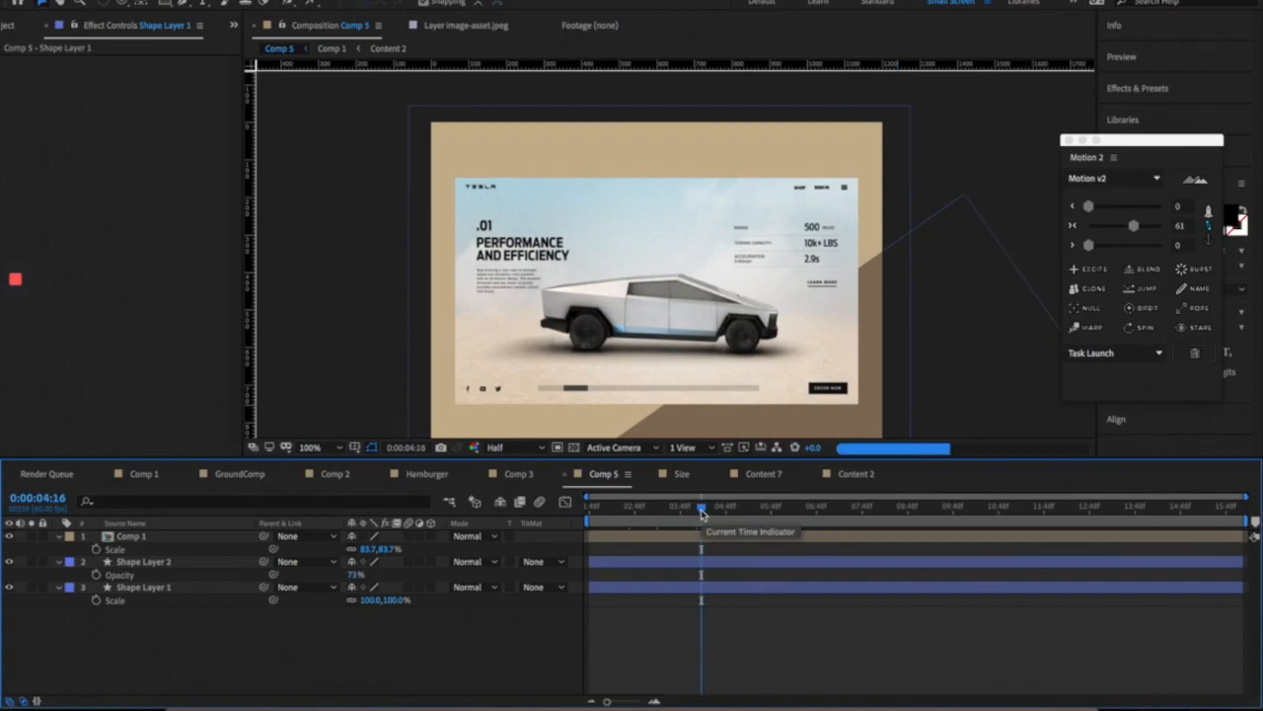
click(657, 512)
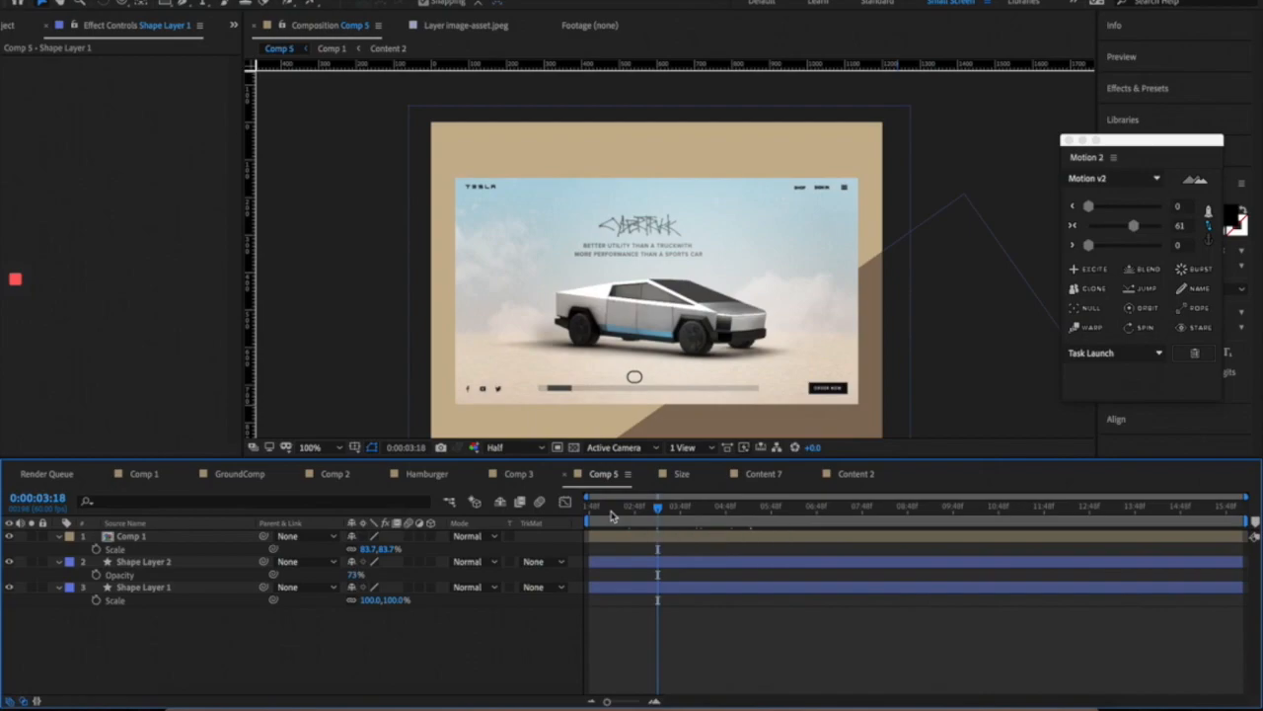
click(701, 509)
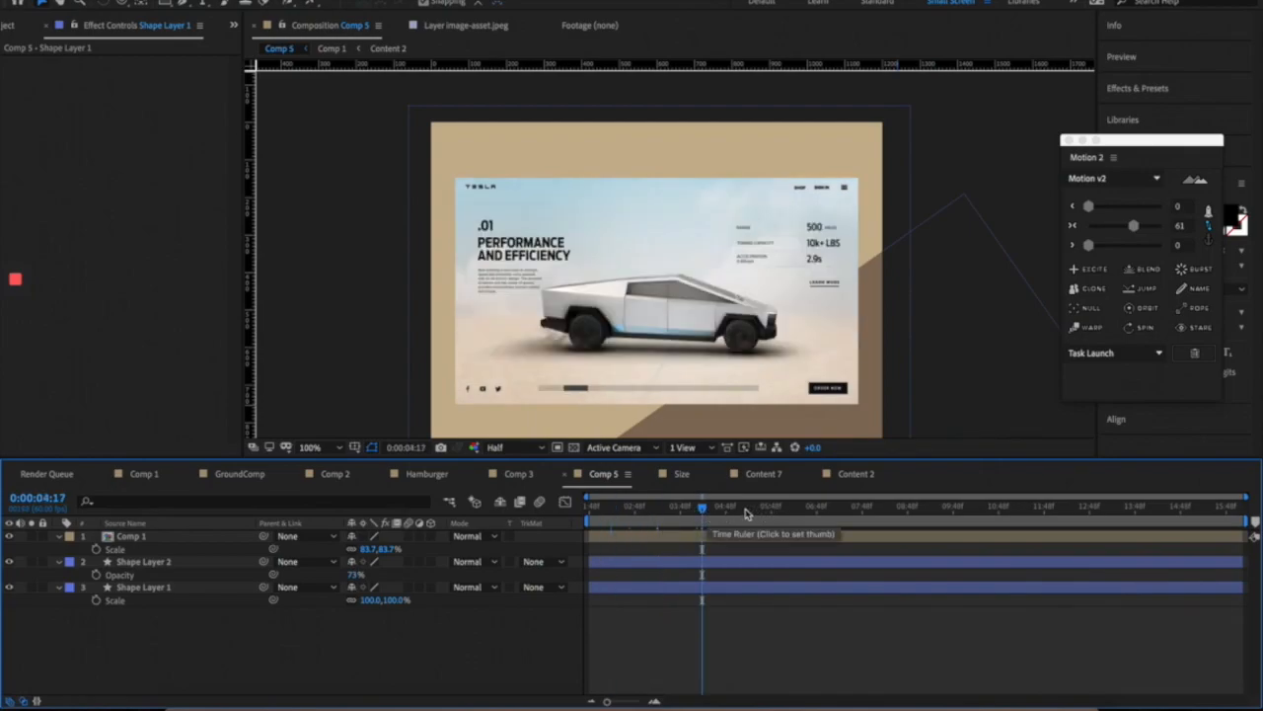